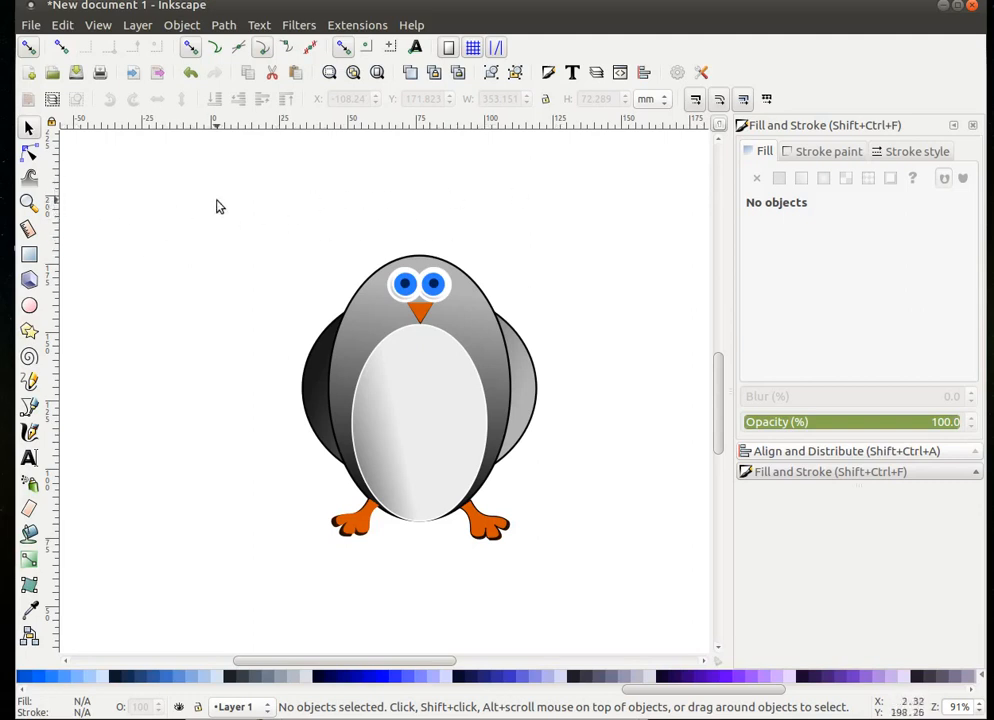
- Scale the finished penguin down to about 29.8 × 36.2 mm and move it to the page's top-left corner
drag(208, 188, 610, 598)
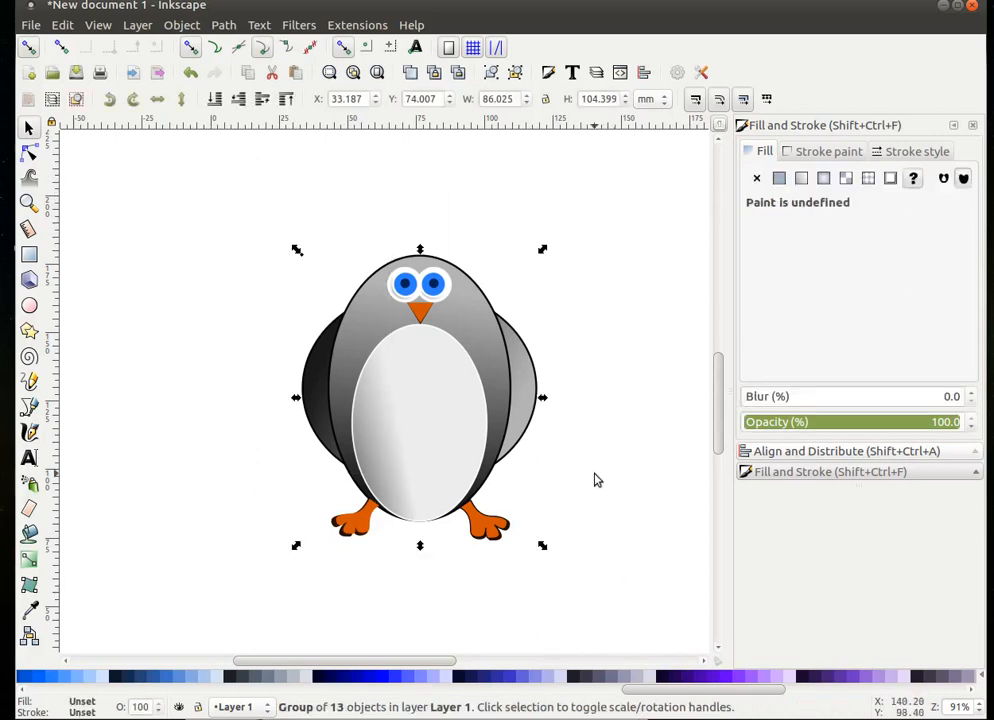
drag(427, 370, 200, 244)
click(375, 377)
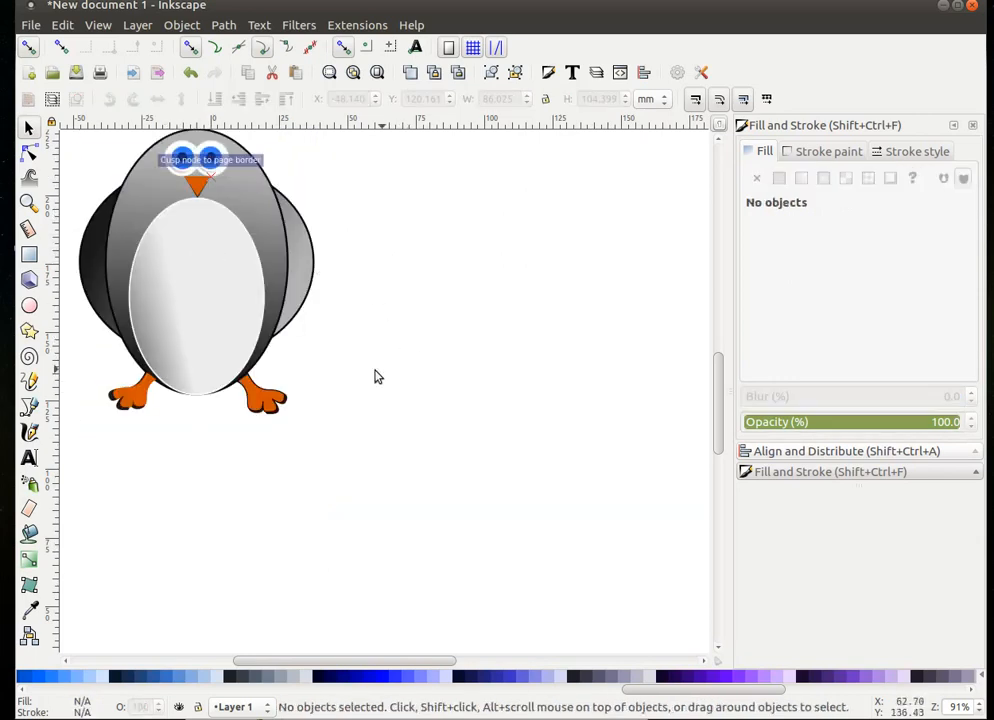
click(166, 226)
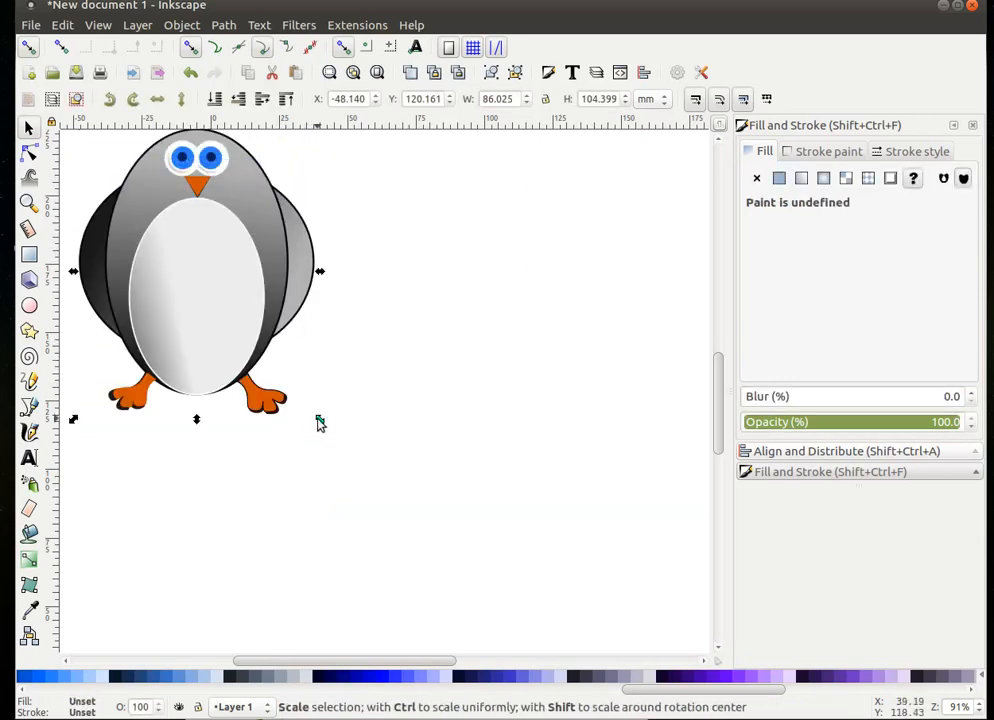
drag(320, 421, 245, 327)
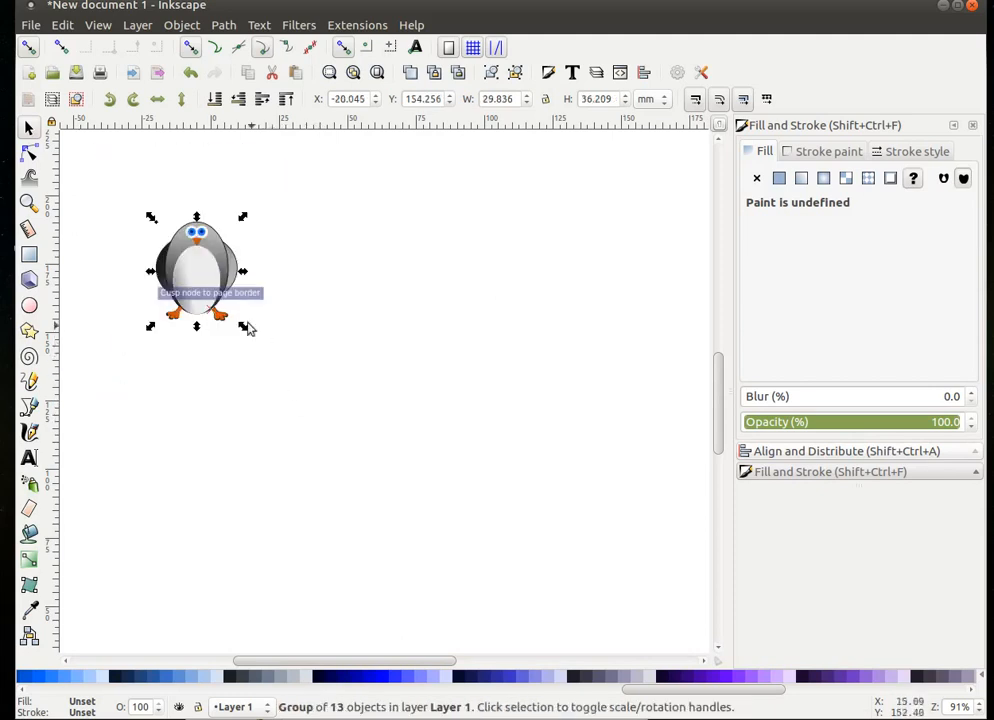
drag(203, 264, 145, 191)
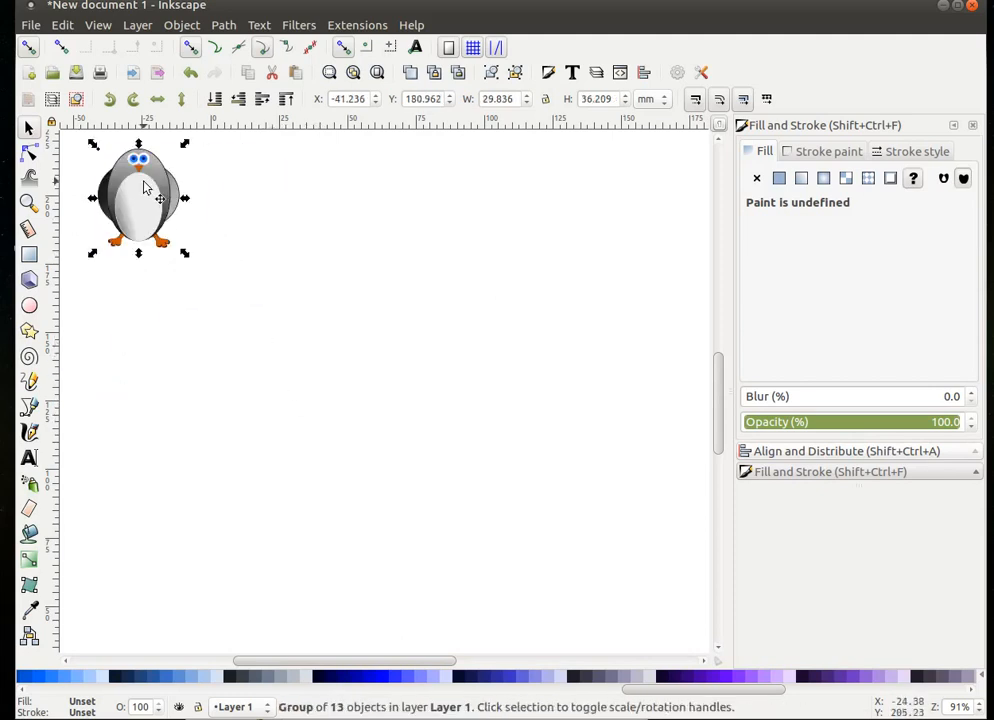
click(406, 530)
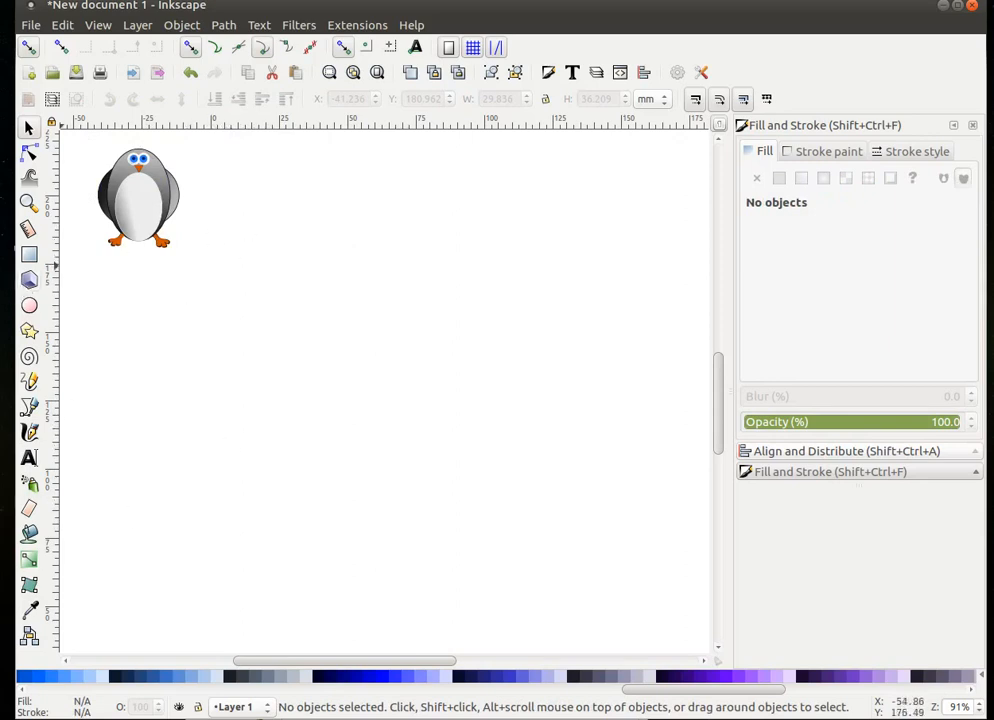
- Draw a tall ellipse, about 80.4 × 119.6 mm, and shift it up and left
click(30, 307)
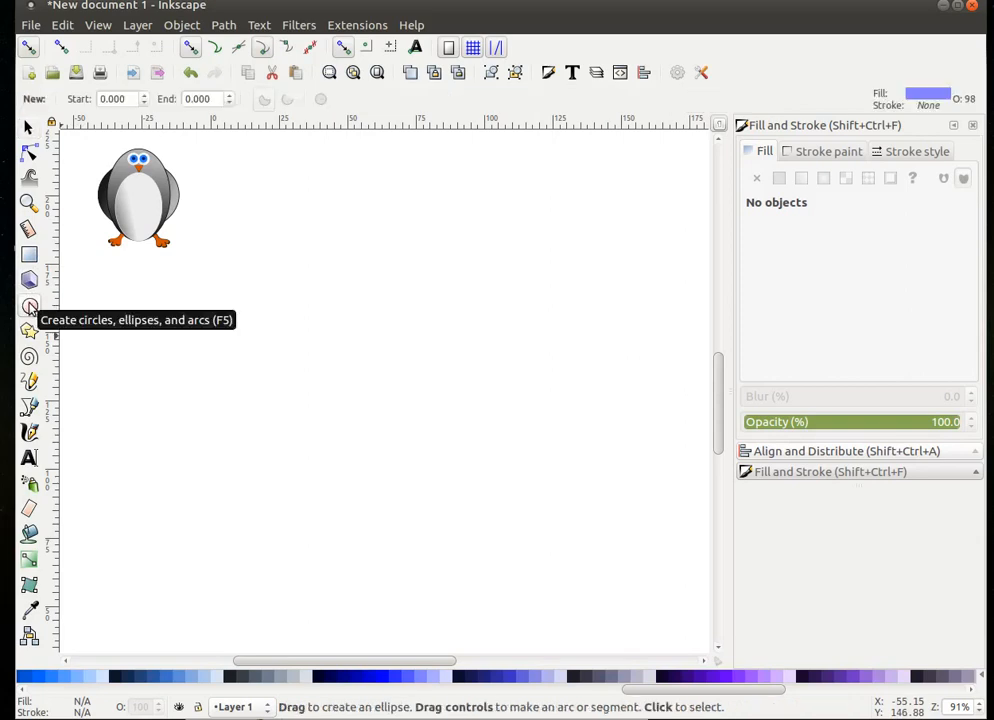
key(ctrl)
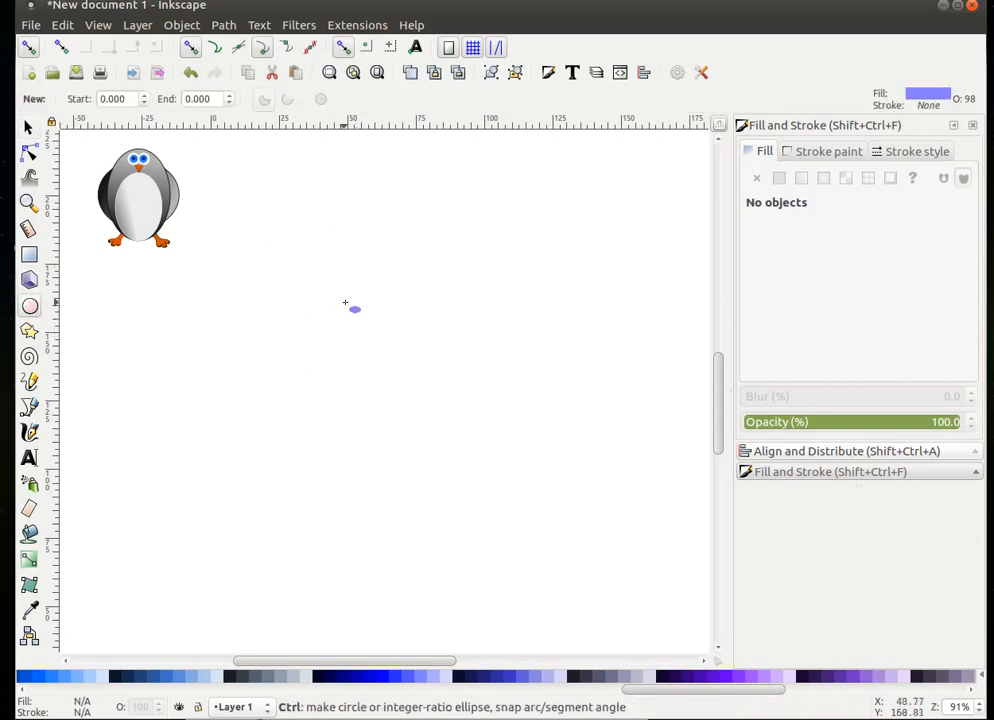
drag(352, 268, 567, 591)
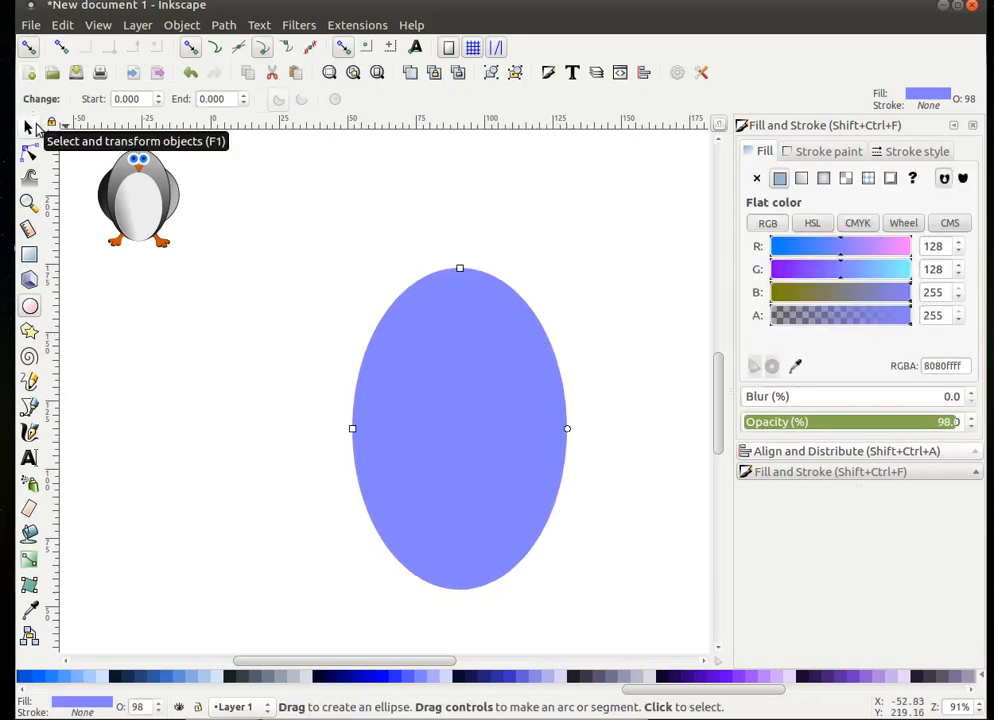
click(29, 128)
drag(488, 390, 429, 332)
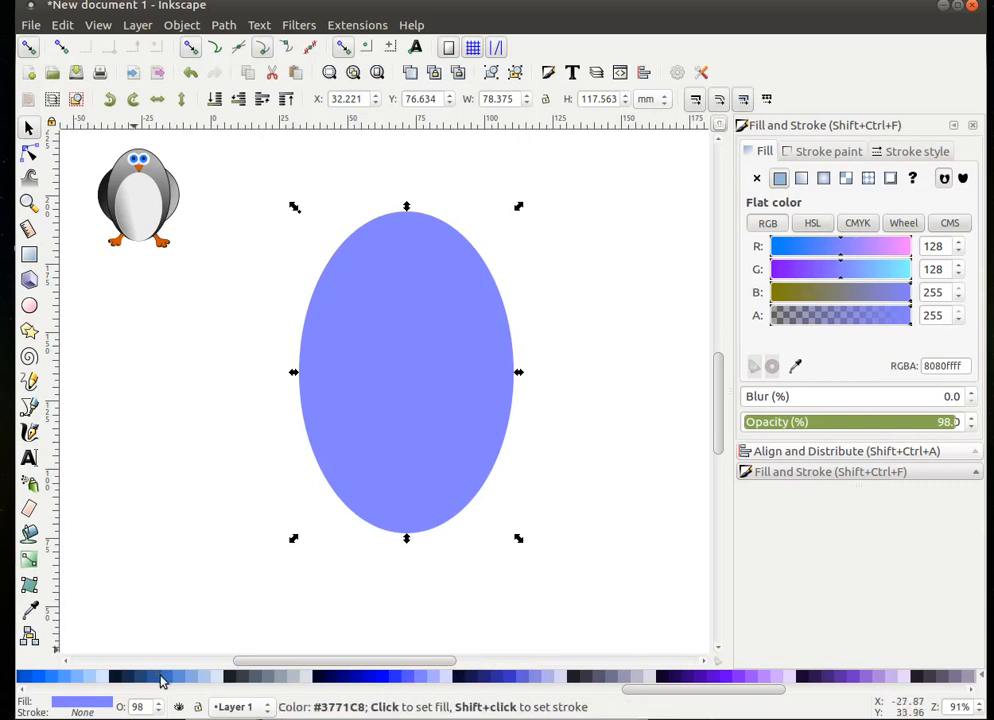
- Give the ellipse a solid black fill and a black outline
scroll(155, 683, right, 3)
scroll(147, 665, right, 2)
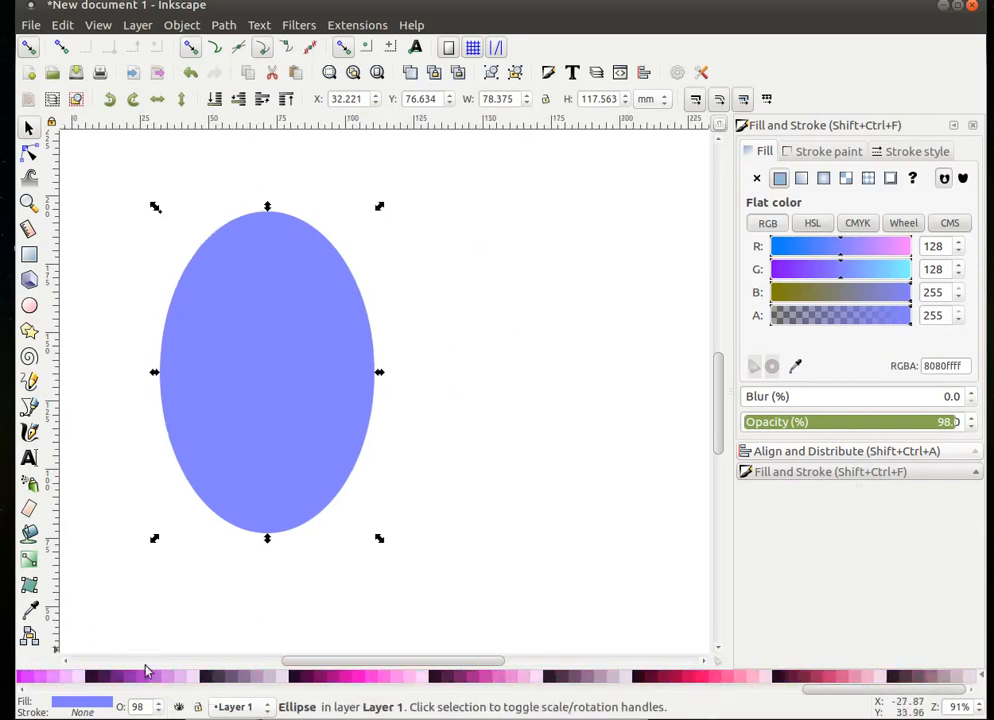
scroll(146, 676, left, 5)
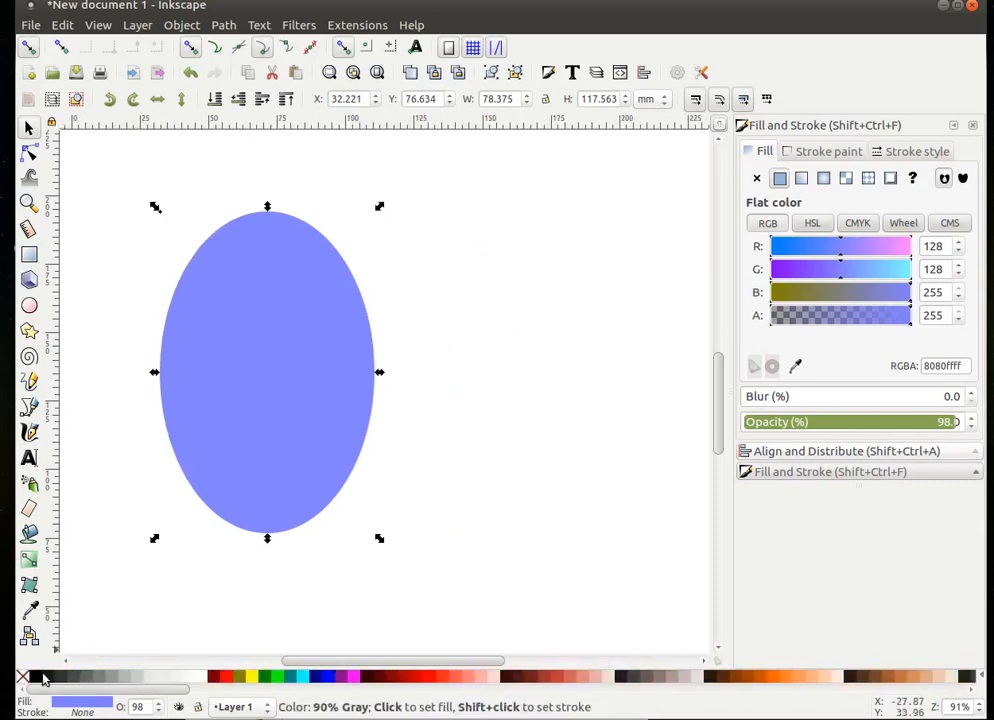
click(34, 677)
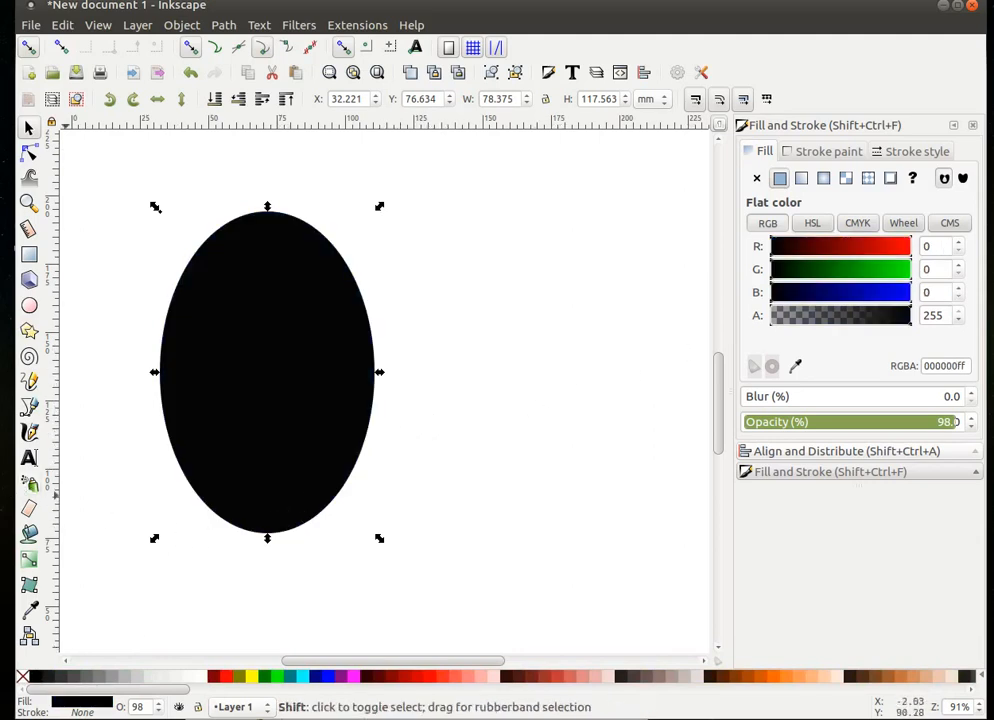
shift+click(35, 683)
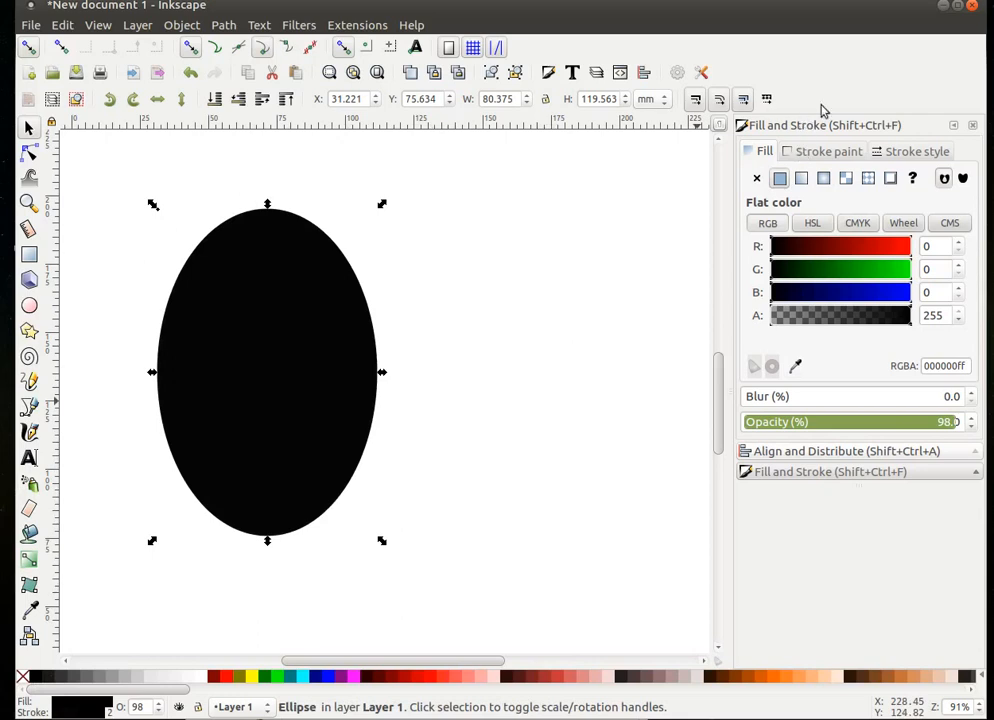
- Switch the body ellipse's stroke width unit to px and set the width to 3
click(938, 152)
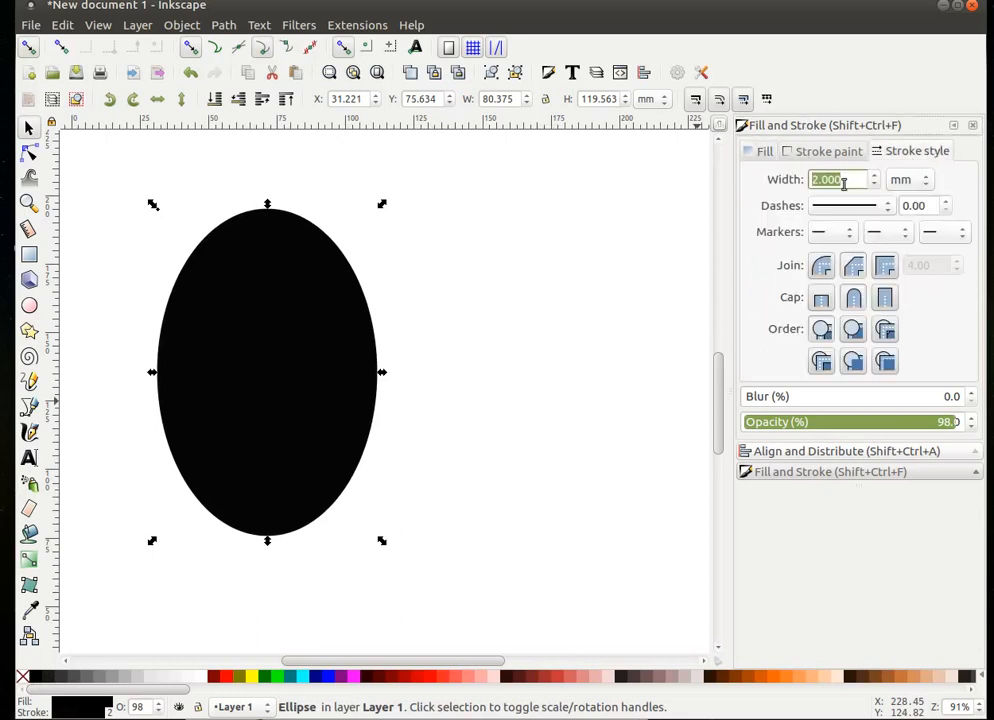
drag(824, 179, 799, 179)
click(930, 187)
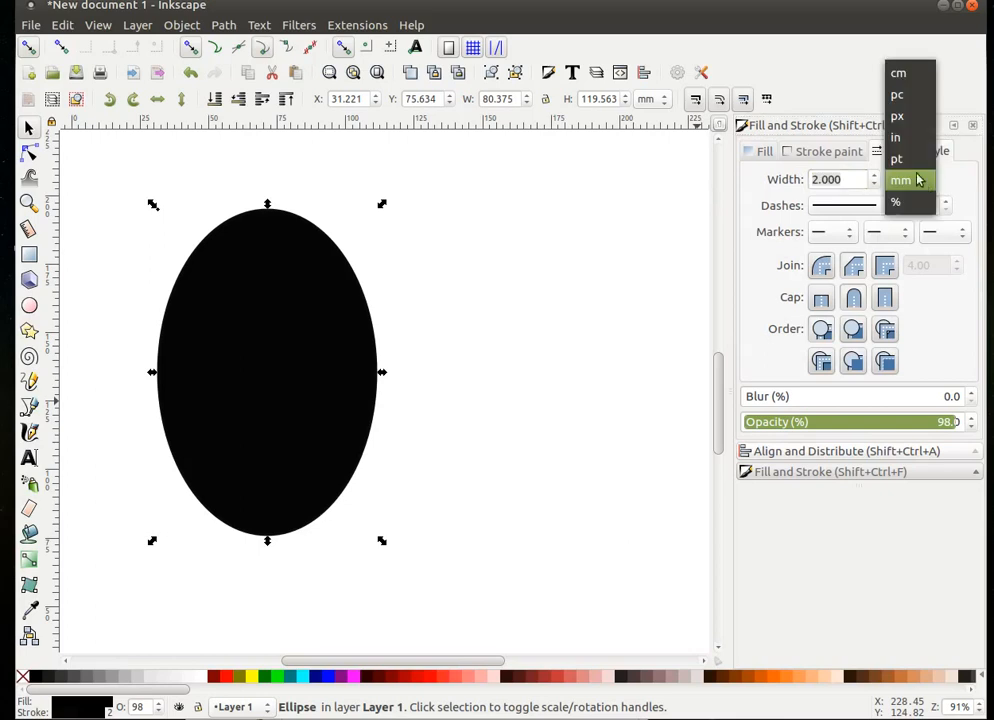
click(905, 115)
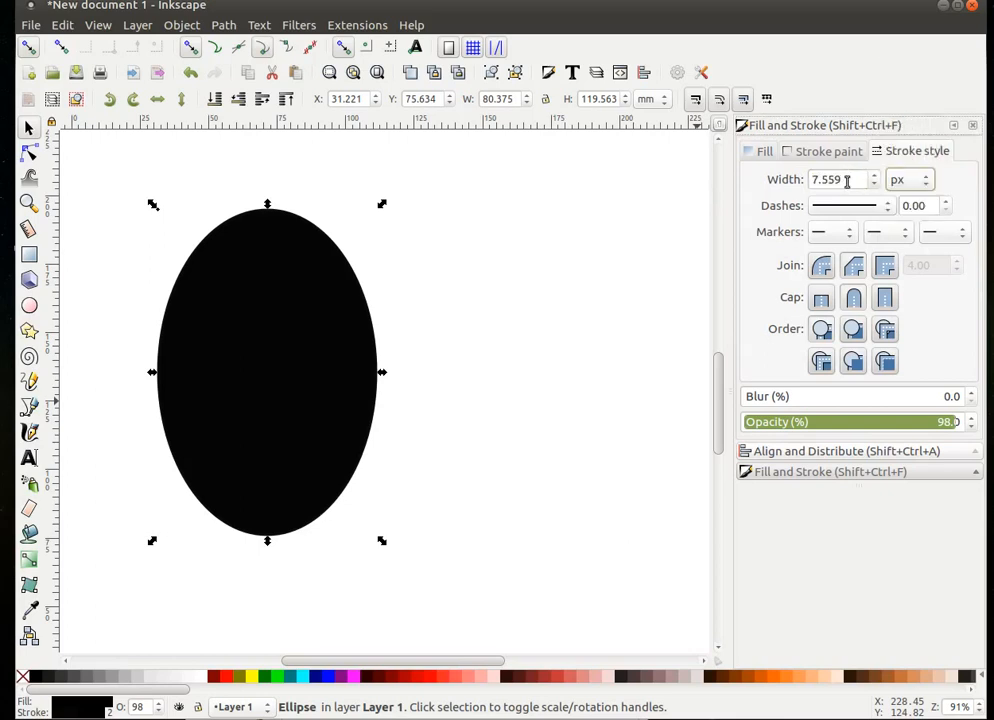
drag(847, 181, 768, 184)
key(BackSpace)
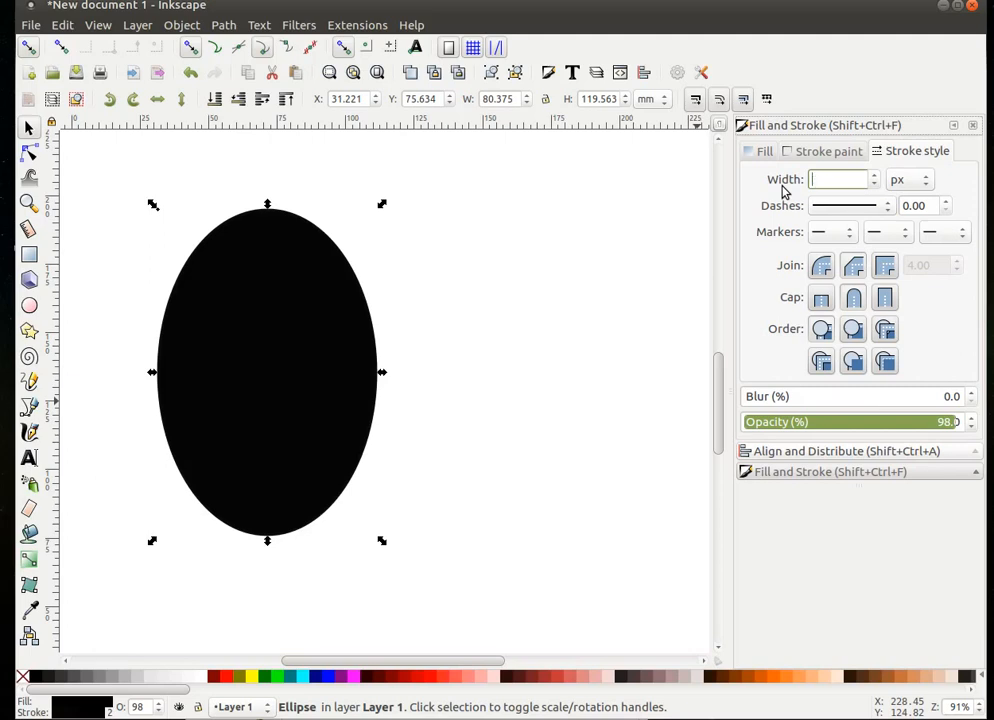
text(3)
key(Return)
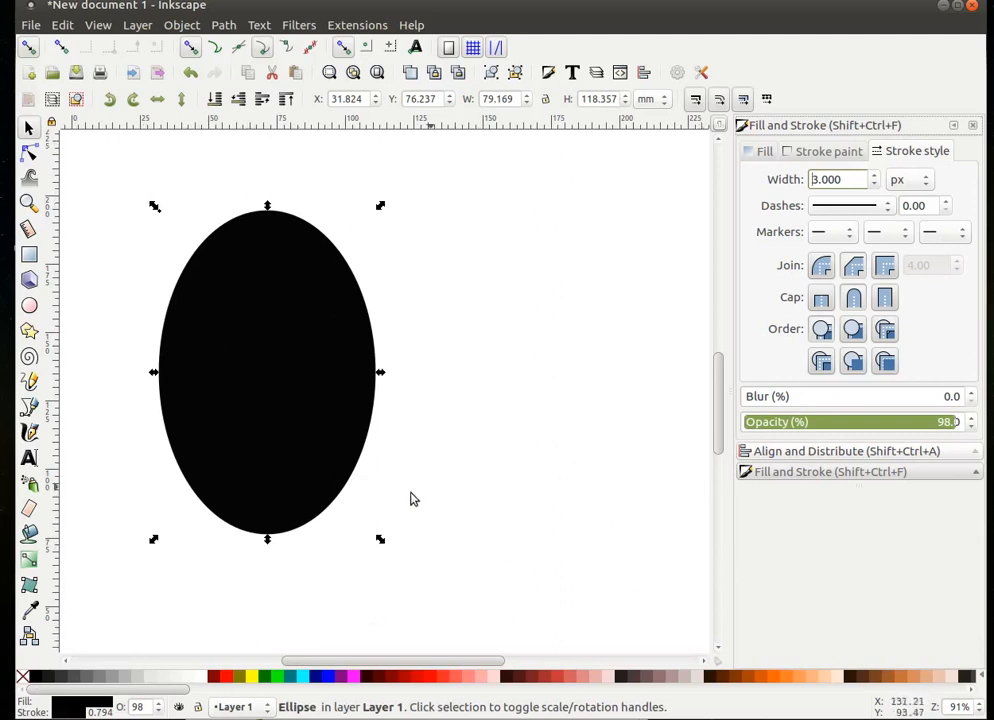
- Apply a linear gradient to the body ellipse, angled diagonally from top to its bottom edge
click(28, 562)
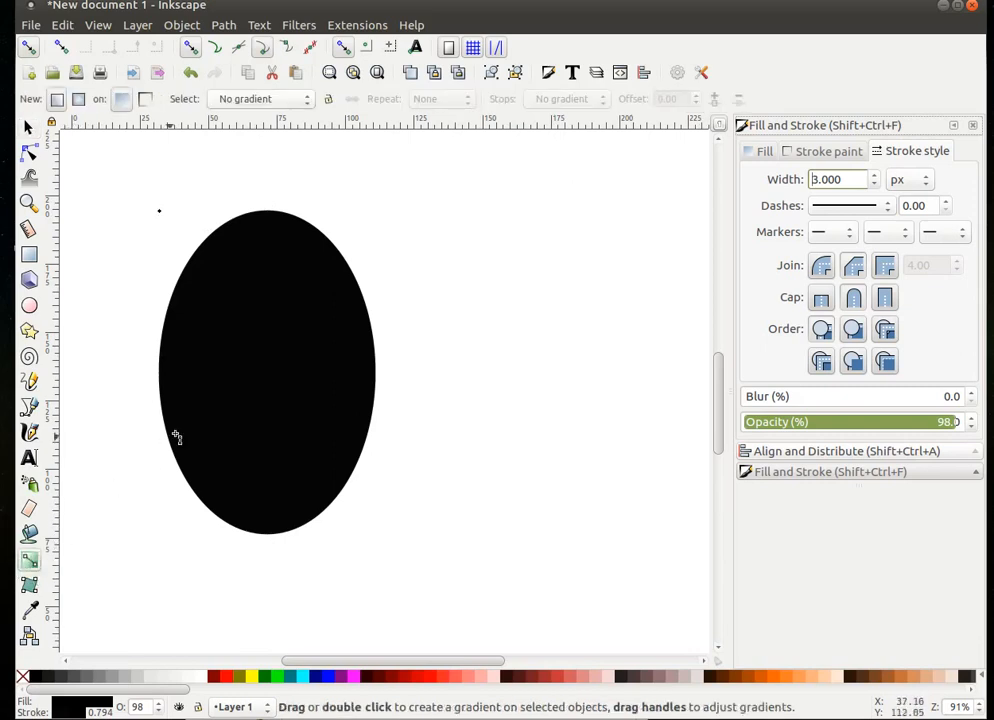
double_click(254, 371)
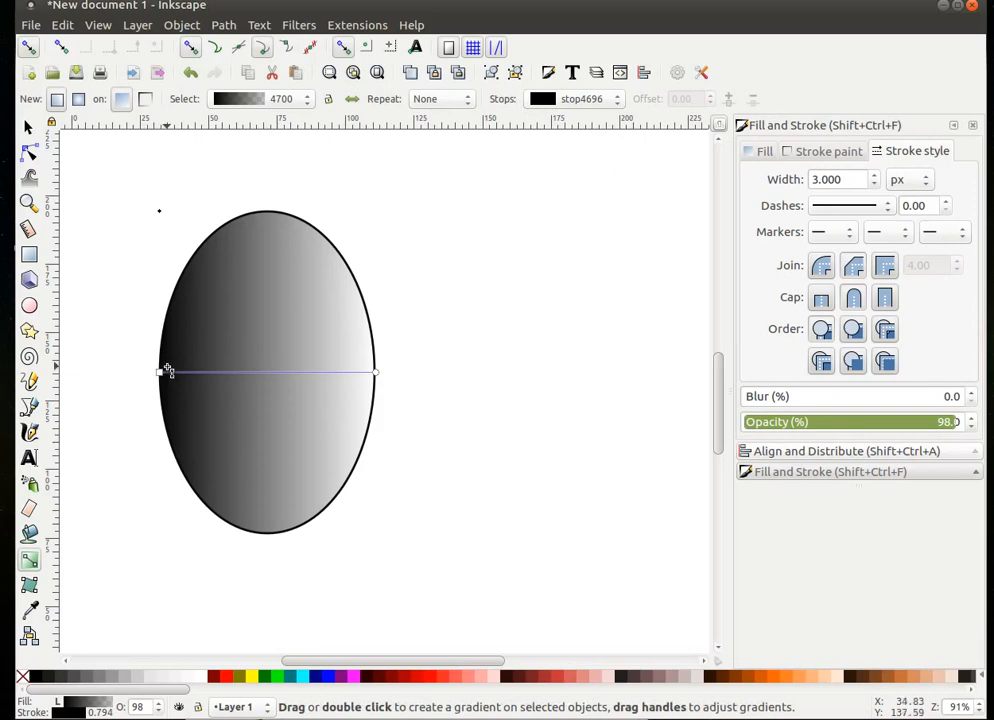
mouse_move(159, 371)
mouse_down()
mouse_move(191, 397)
mouse_move(355, 430)
mouse_up()
mouse_move(355, 430)
mouse_down()
mouse_move(360, 445)
mouse_move(346, 459)
mouse_move(325, 455)
mouse_up()
mouse_move(325, 455)
mouse_down()
mouse_move(213, 306)
mouse_move(220, 264)
mouse_move(252, 222)
mouse_move(242, 204)
mouse_up()
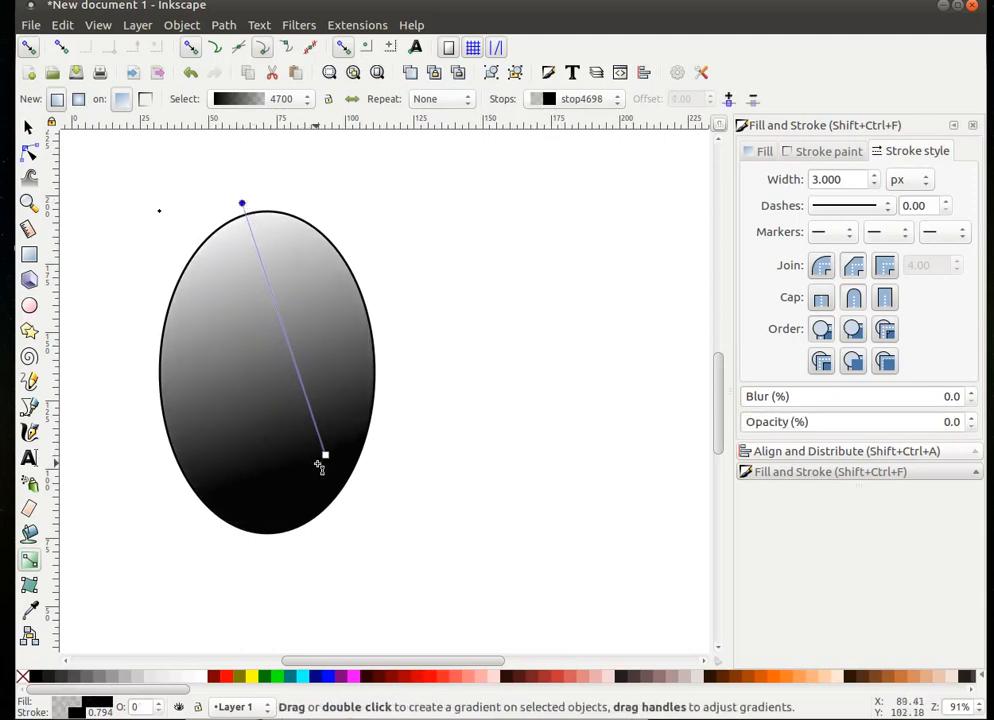
drag(327, 458, 335, 500)
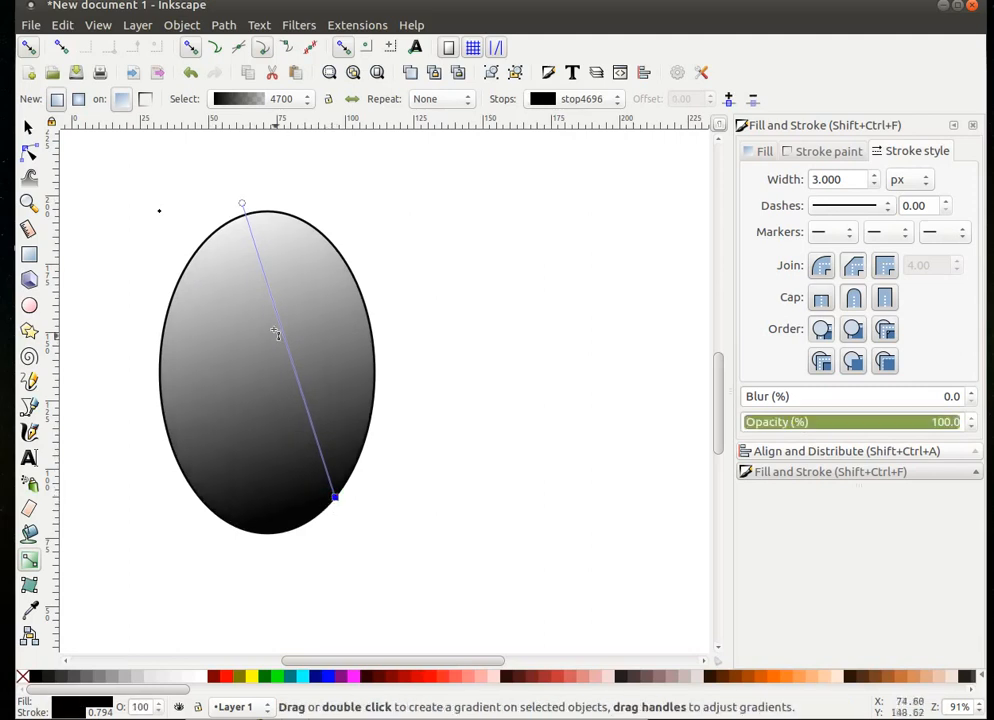
- Set the gradient's top stop to 40% grey, keeping black at the bottom
click(243, 205)
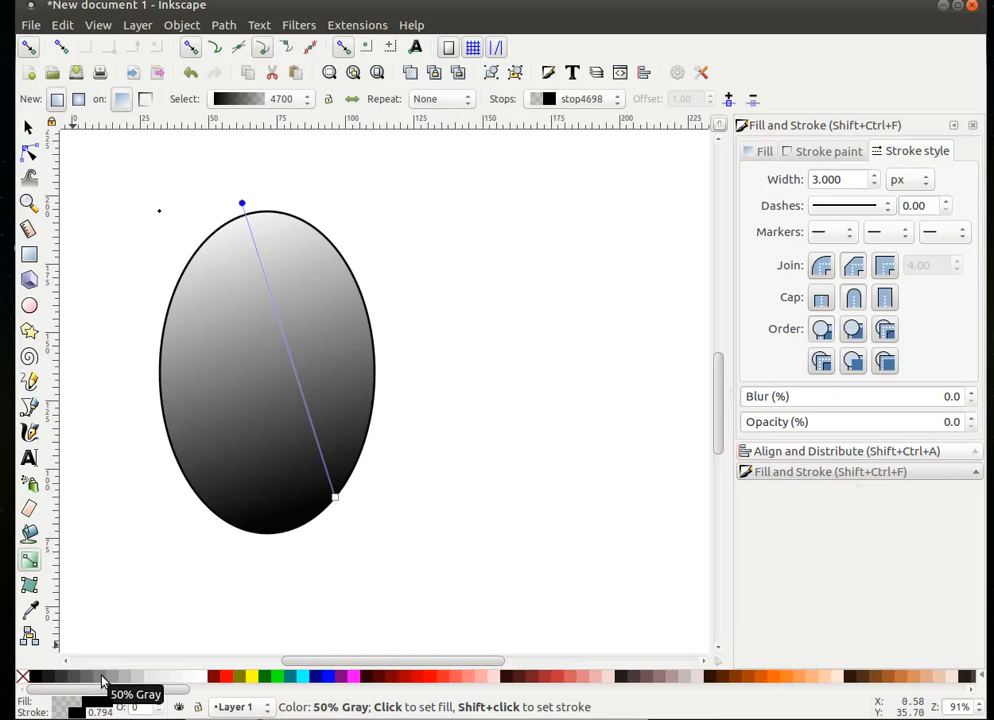
click(101, 681)
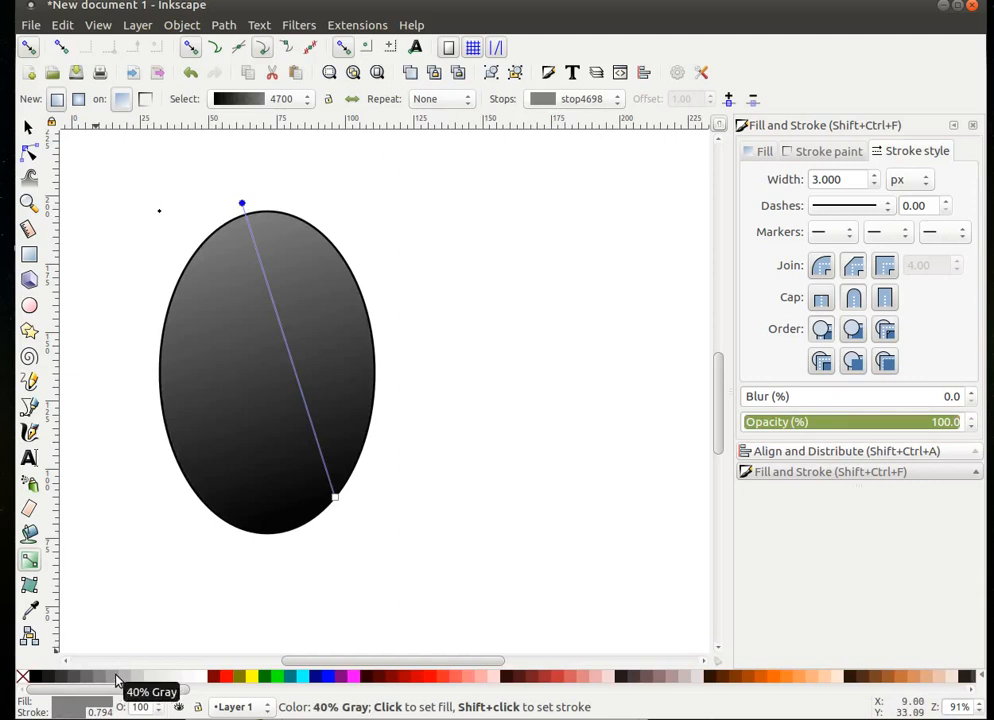
click(117, 681)
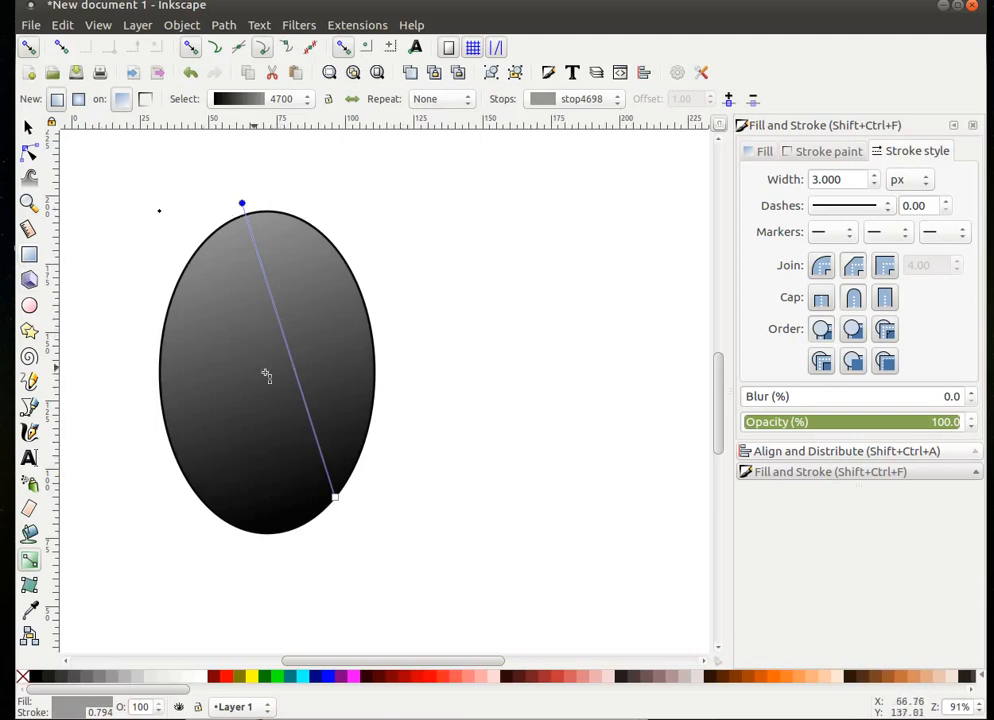
- Draw a wide grey ellipse across the penguin's body
click(31, 309)
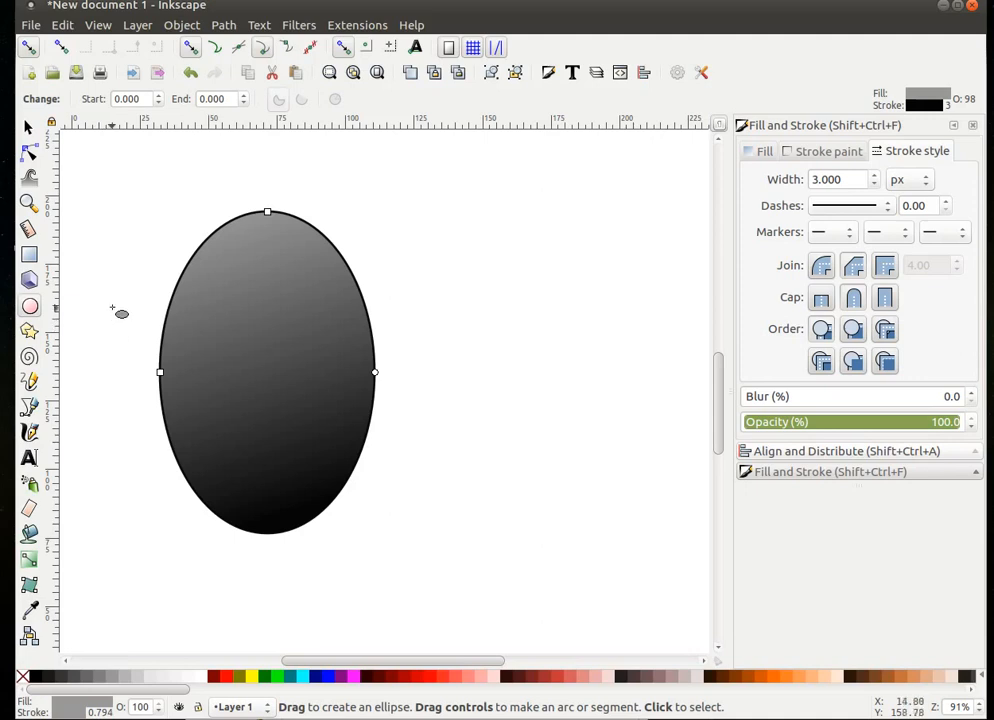
drag(117, 285, 407, 466)
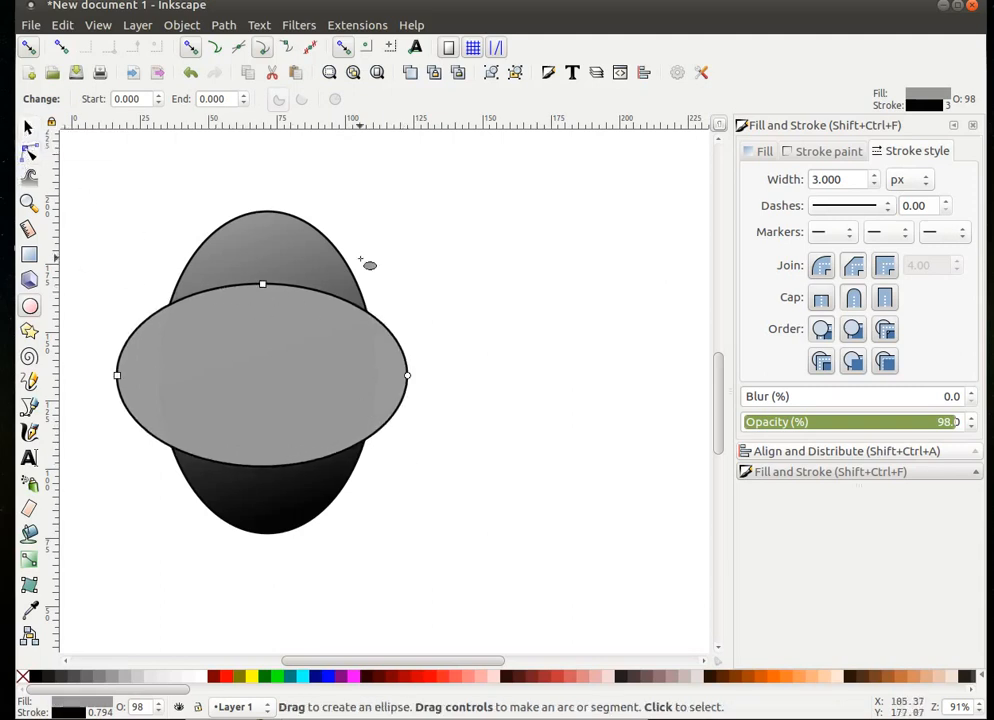
click(29, 128)
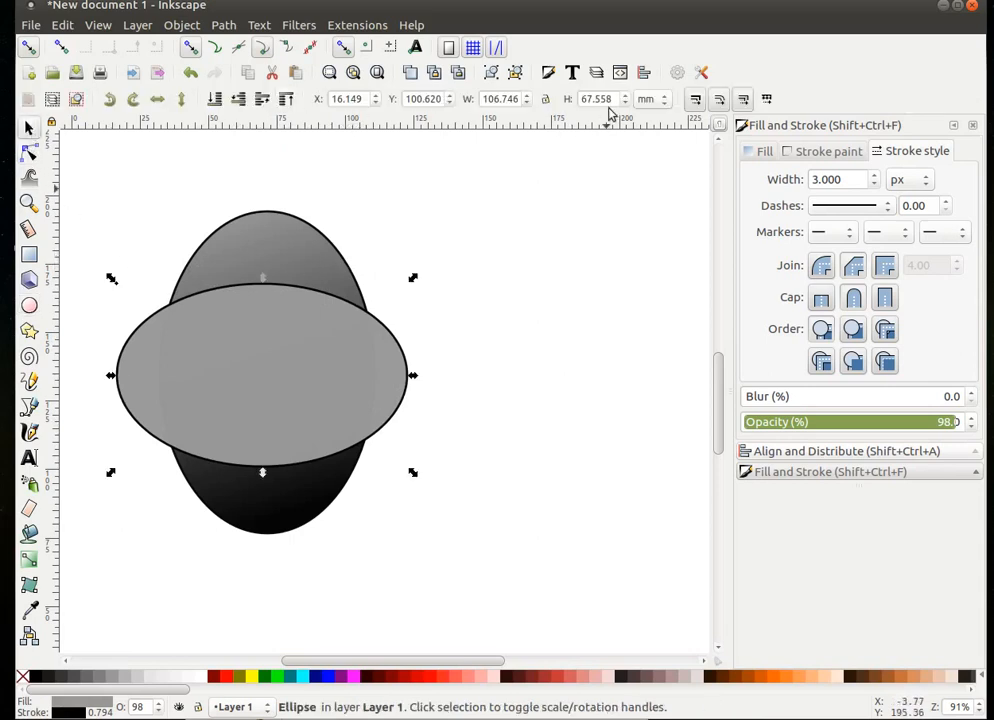
- Show sizes in px and raise the wide ellipse's height to 325.737 px
click(663, 101)
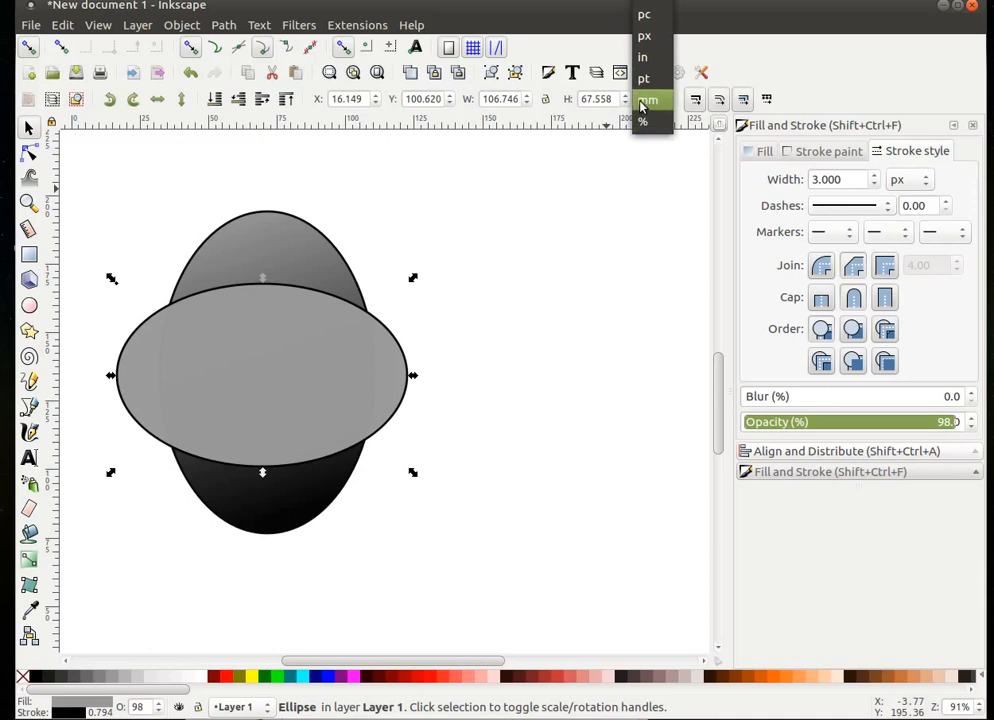
click(643, 36)
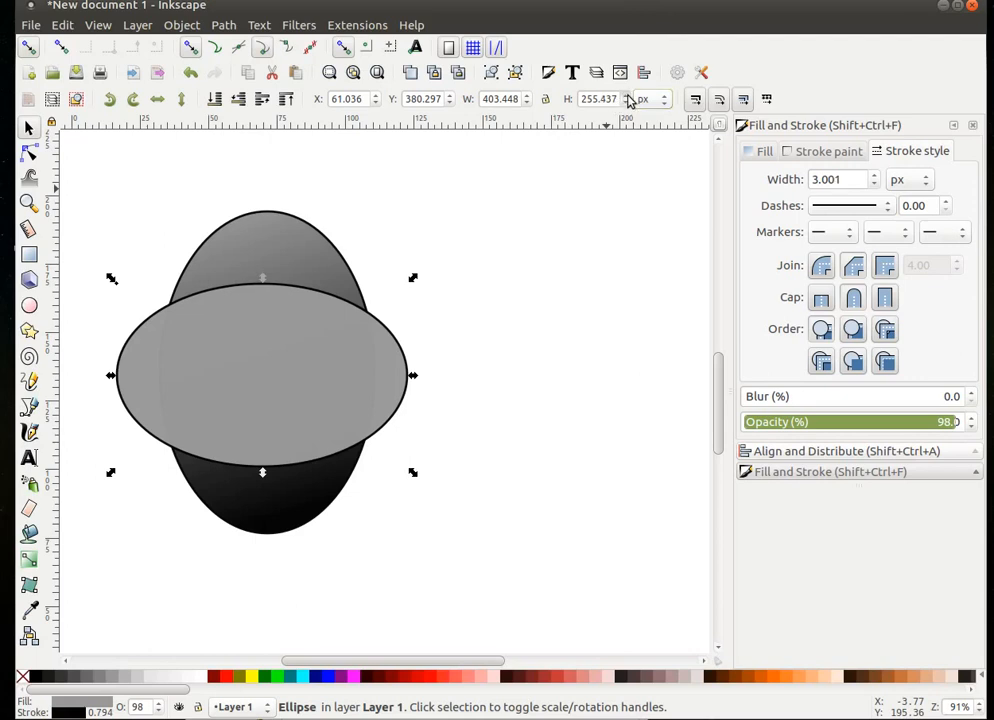
click(627, 95)
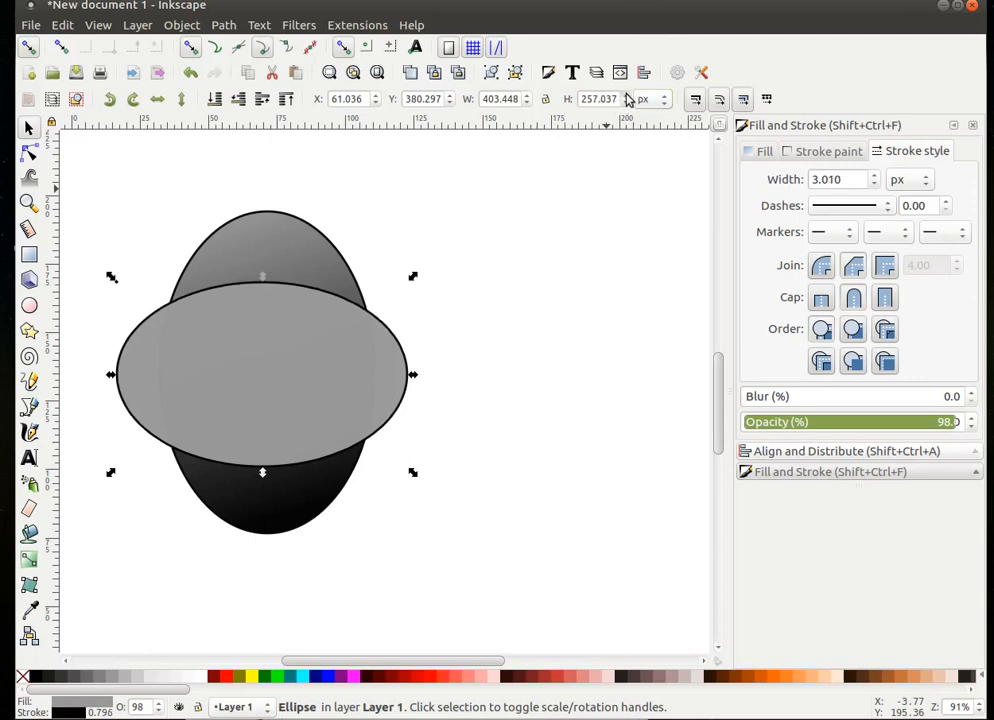
click(627, 95)
click(627, 96)
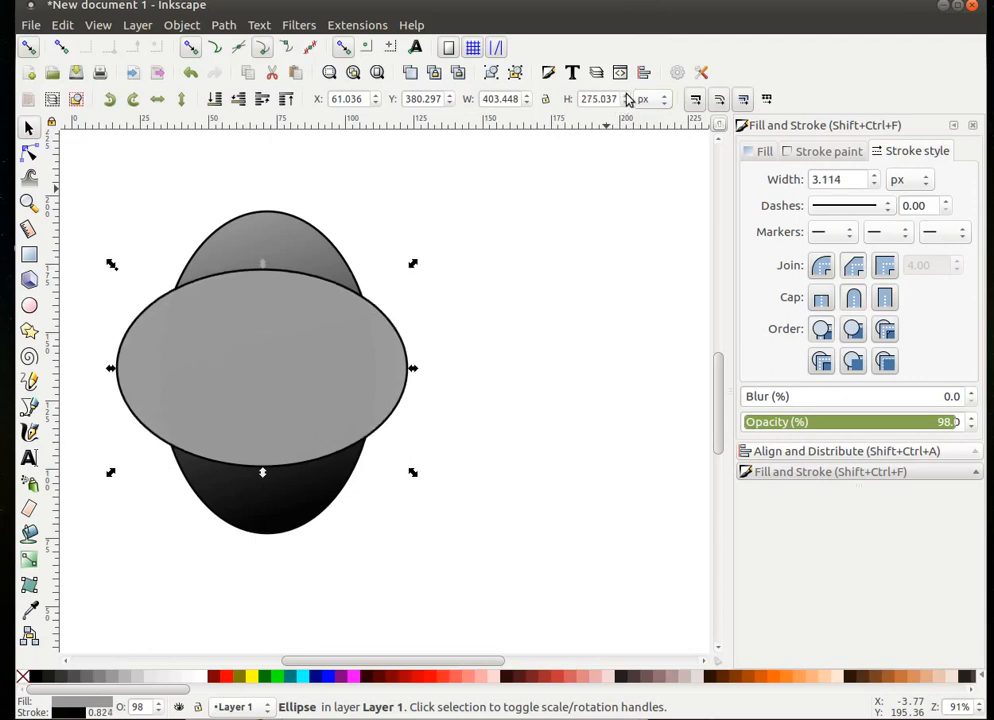
click(627, 96)
click(627, 96)
click(627, 96)
click(627, 96)
click(627, 96)
click(627, 96)
click(627, 96)
click(627, 96)
click(627, 96)
click(627, 96)
click(627, 96)
click(627, 96)
click(627, 96)
click(627, 96)
click(627, 95)
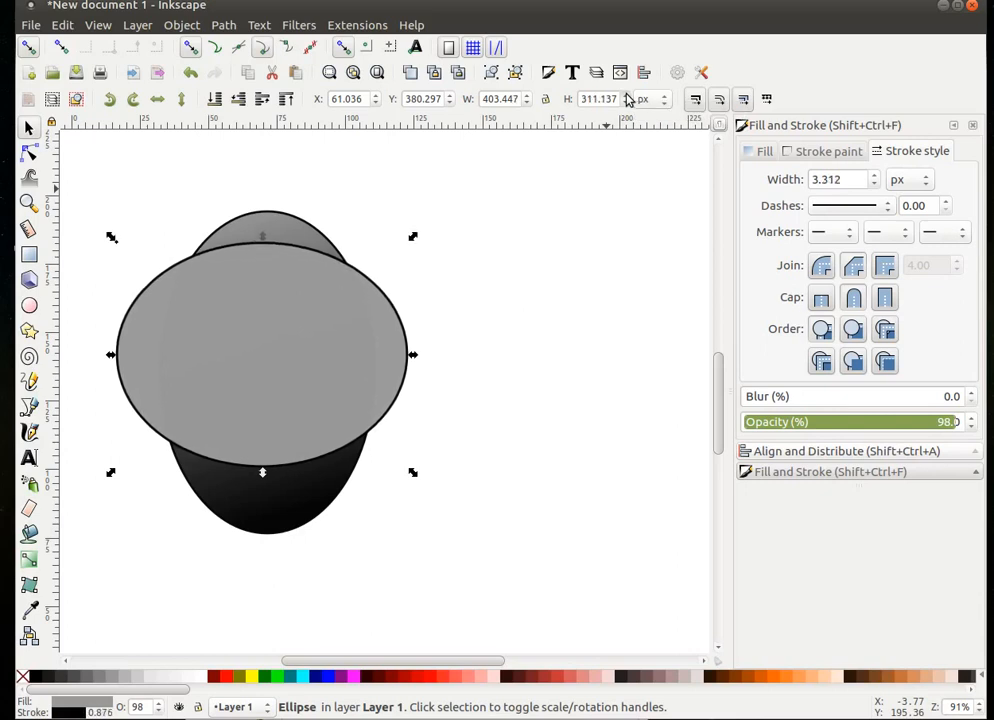
click(627, 95)
click(627, 95)
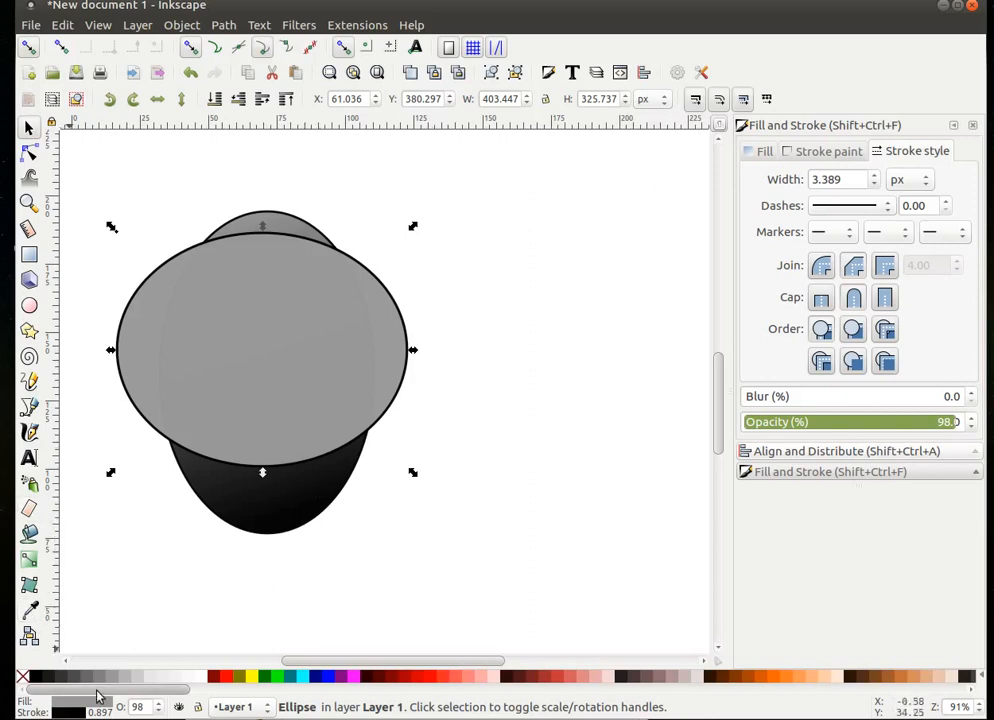
- Give the wide ellipse a left-to-right black-to-white gradient fill
click(23, 677)
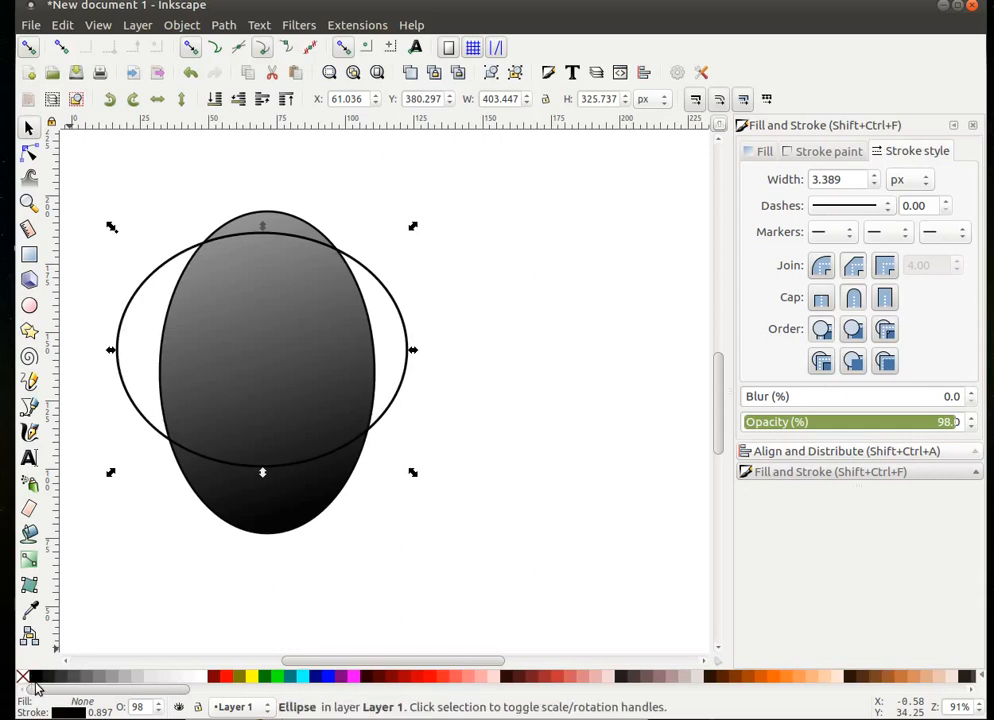
click(38, 678)
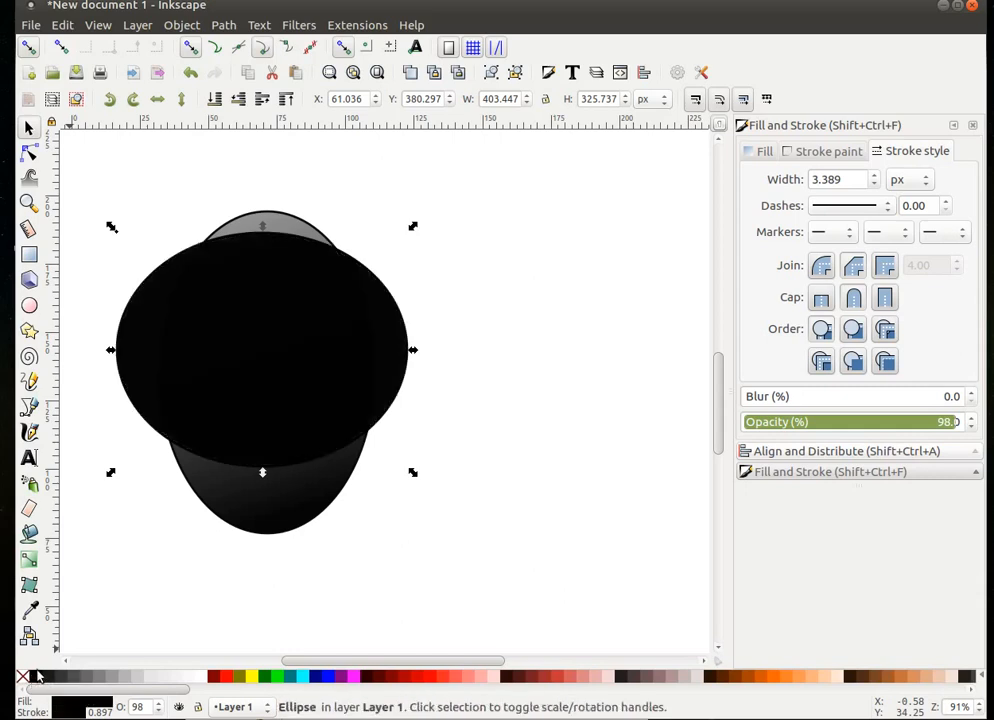
click(31, 562)
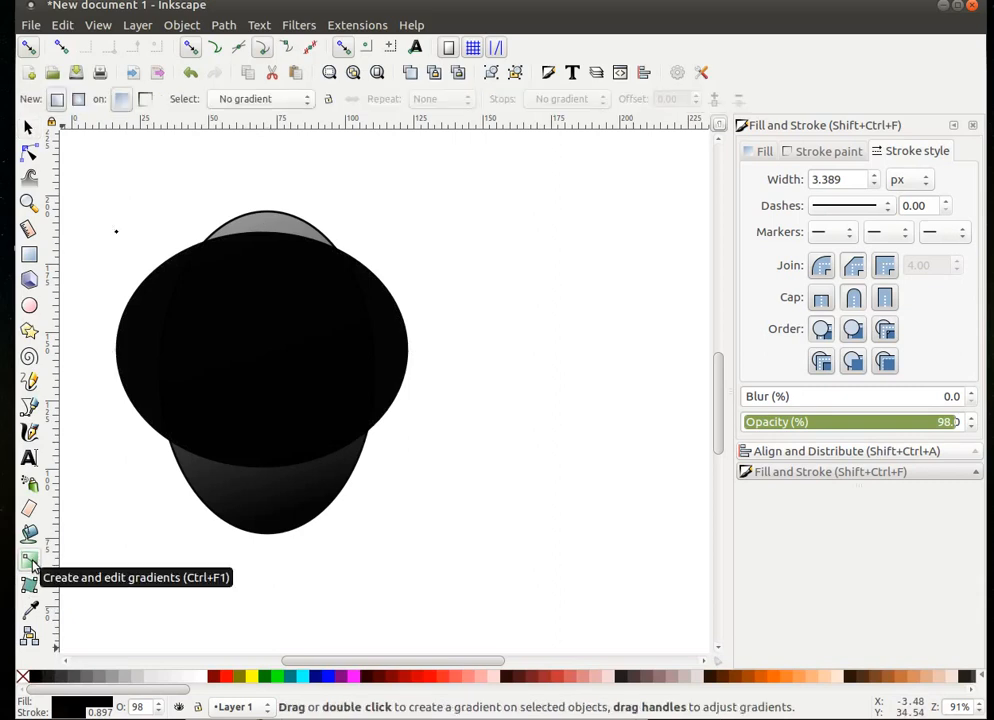
double_click(241, 342)
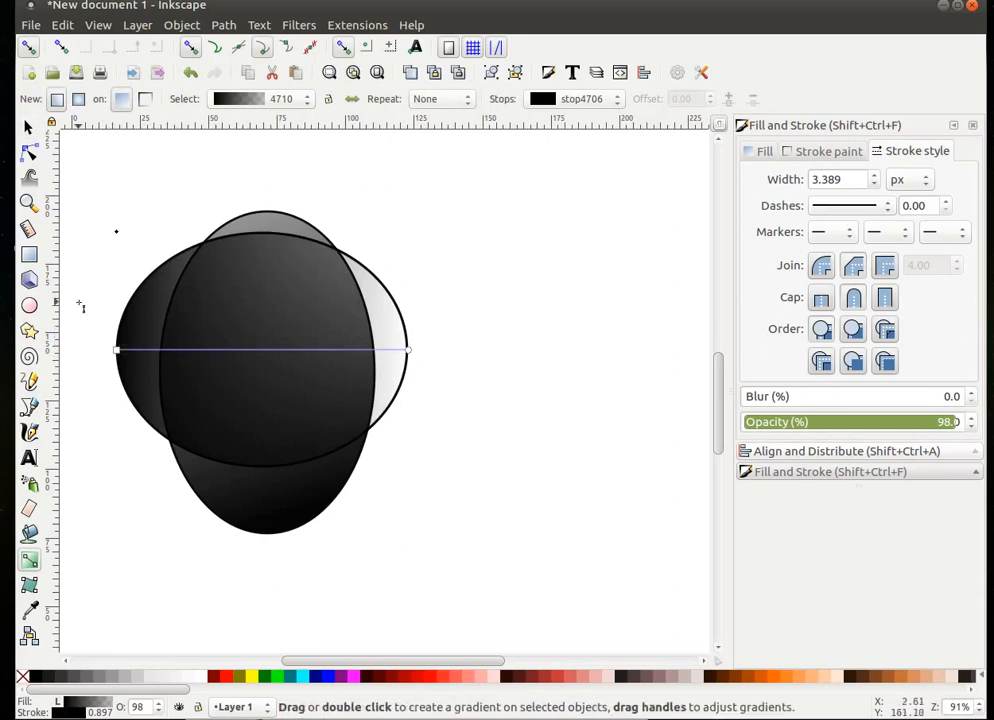
- Move the wide ellipse down-right and thin its outline to 2.889 px
click(29, 130)
drag(250, 318, 503, 506)
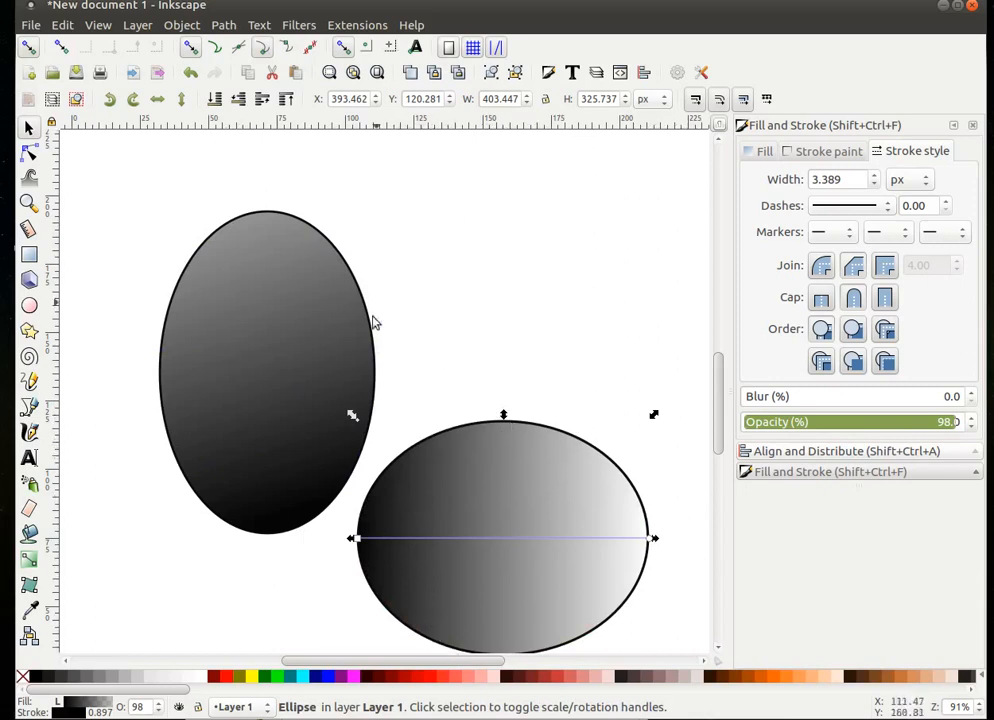
click(873, 185)
click(873, 185)
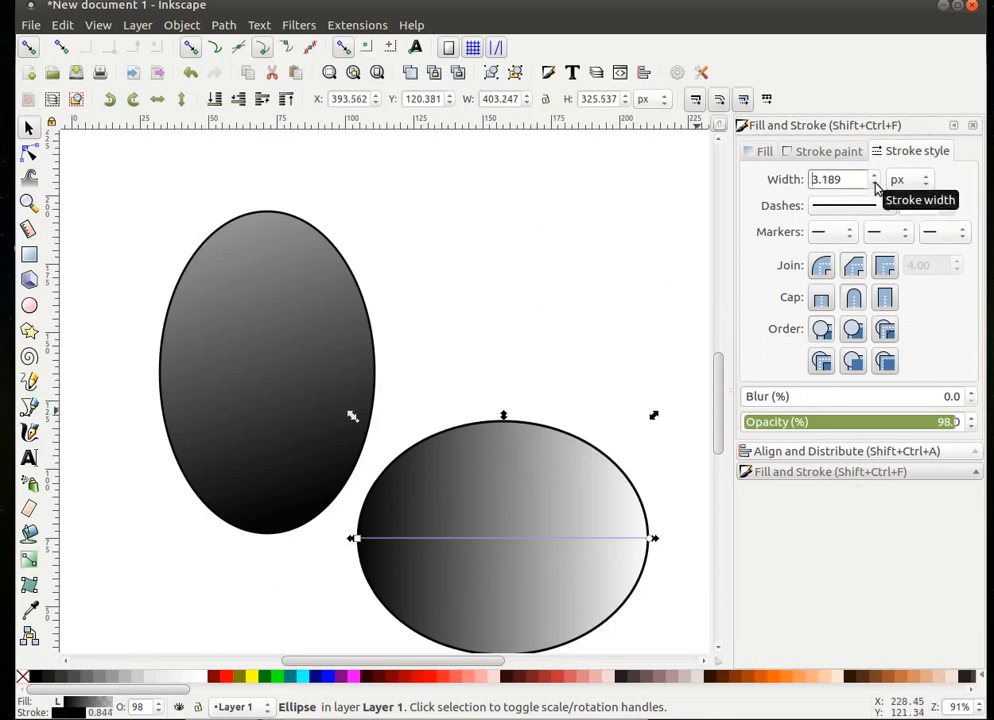
click(873, 185)
click(873, 185)
click(873, 185)
drag(837, 178, 800, 183)
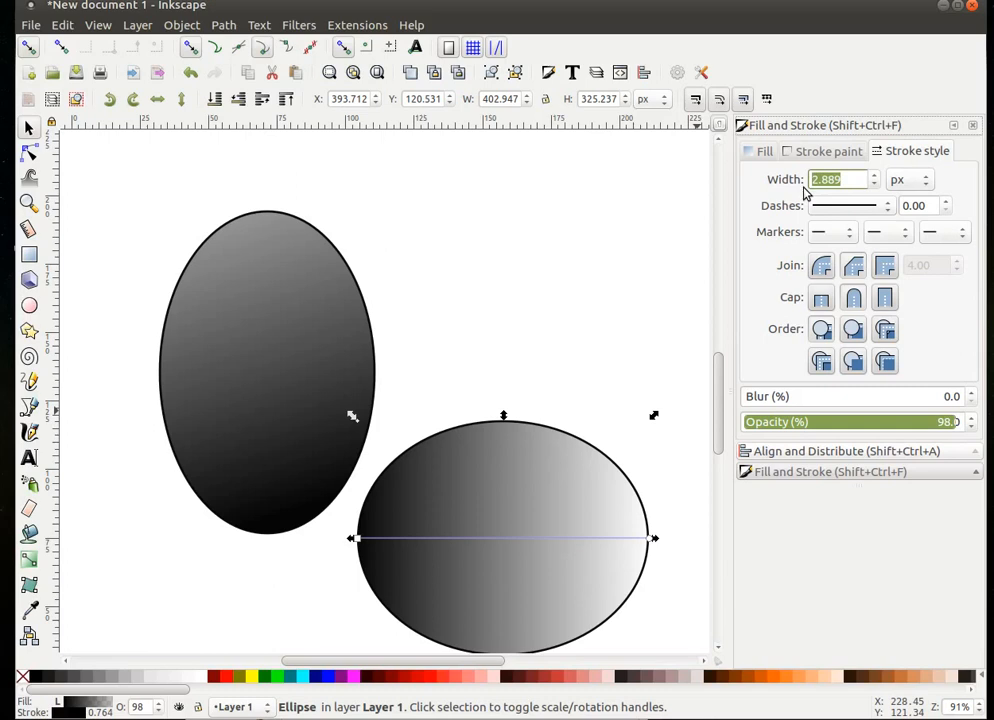
- Set the wide ellipse's outline width to 3 px
key(BackSpace)
text(3)
key(Return)
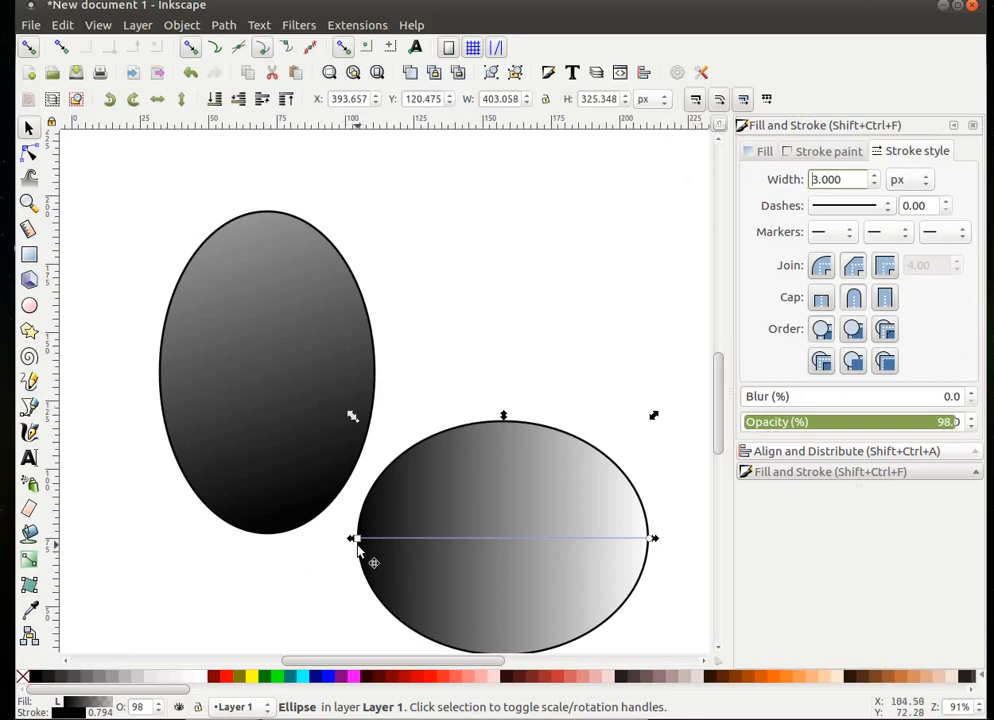
- Angle the wide ellipse's gradient diagonally and make its end stop 50% grey
drag(360, 540, 434, 499)
drag(440, 496, 428, 432)
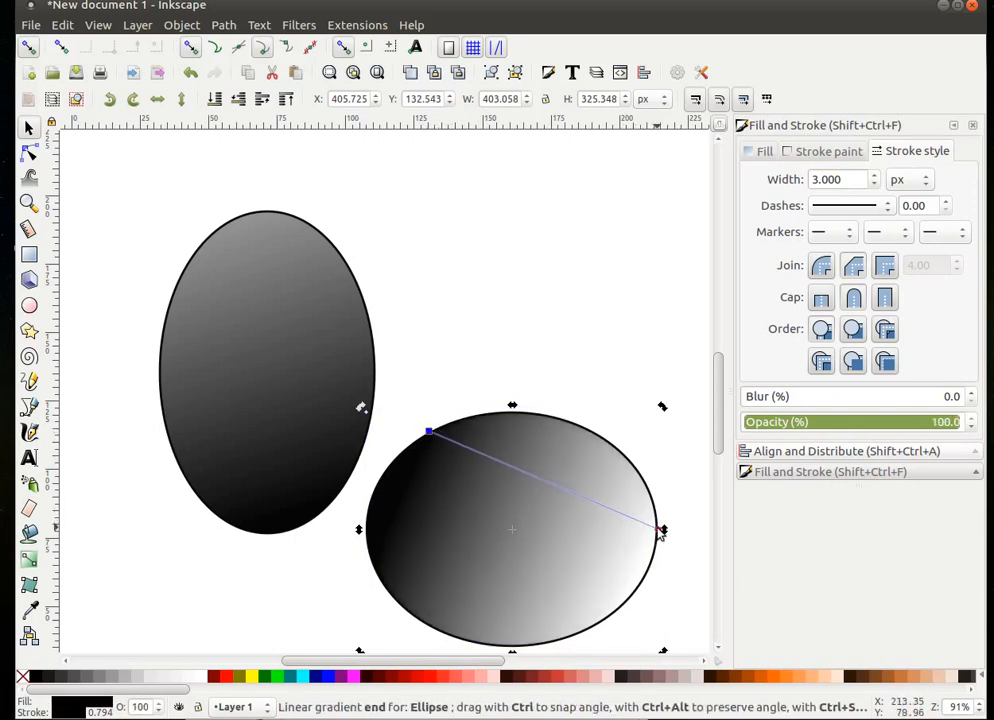
drag(665, 535, 608, 621)
click(607, 619)
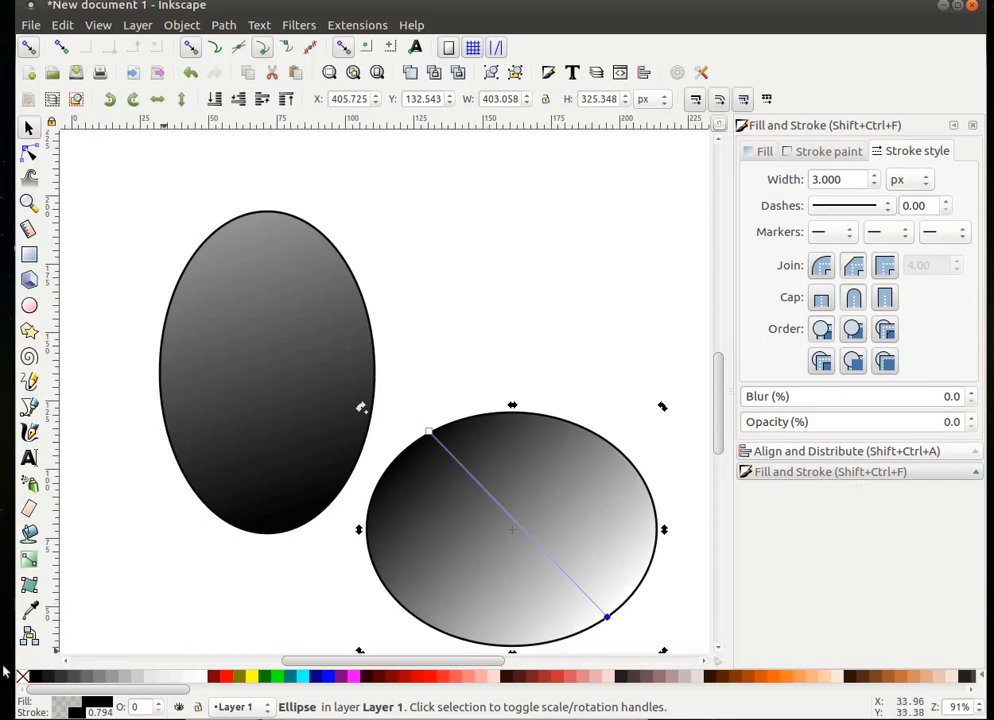
click(113, 678)
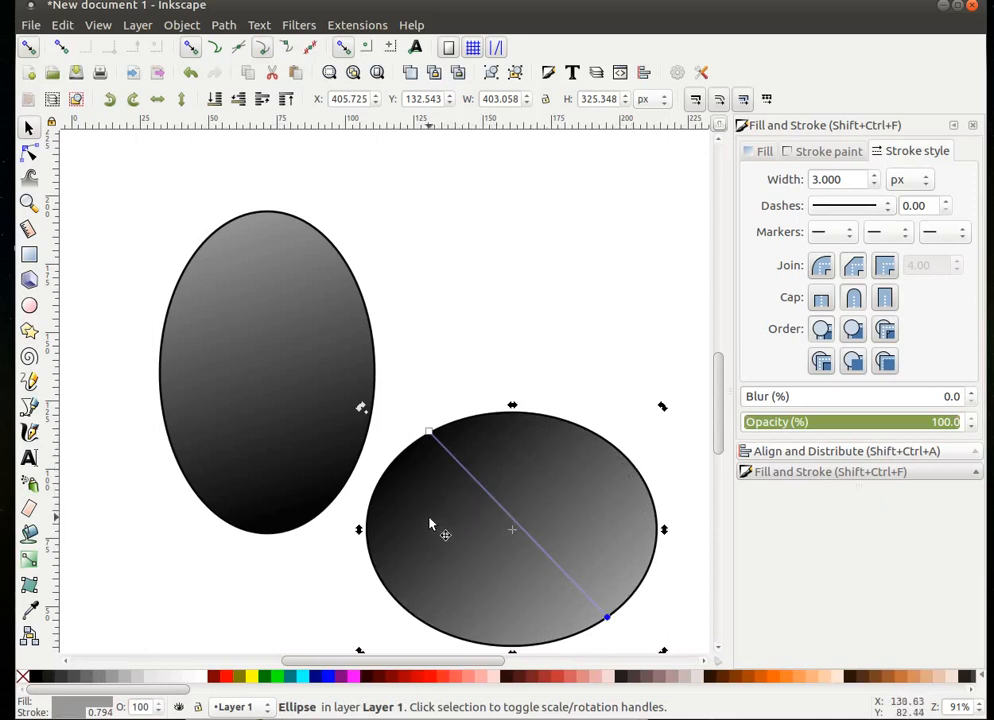
key(shift)
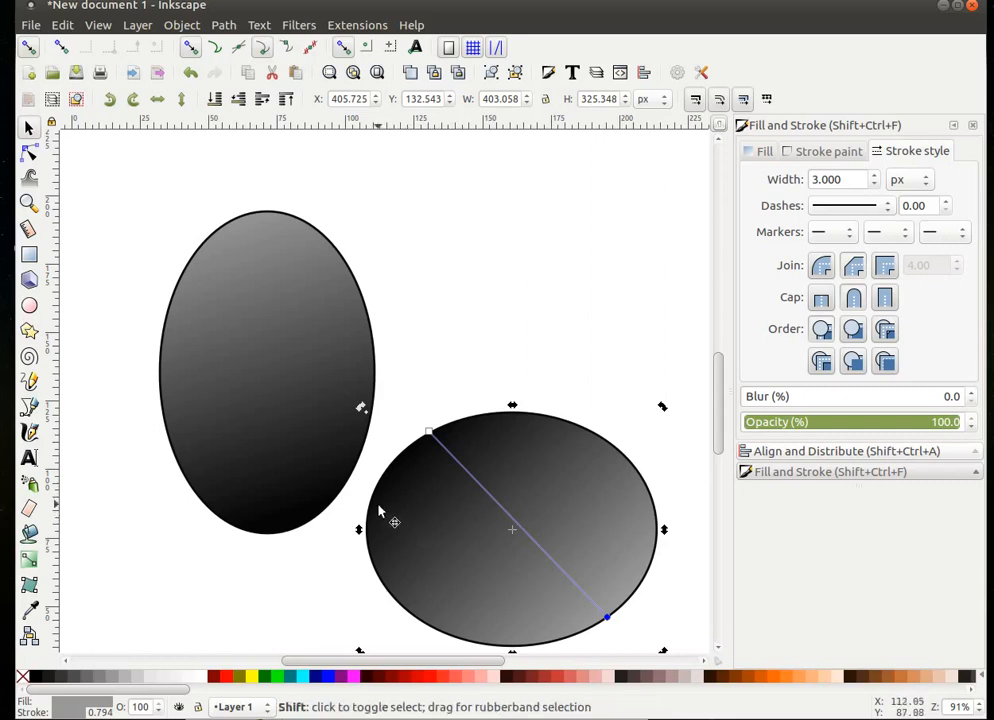
- Centre the two ellipses on each other vertically and horizontally
shift+click(282, 428)
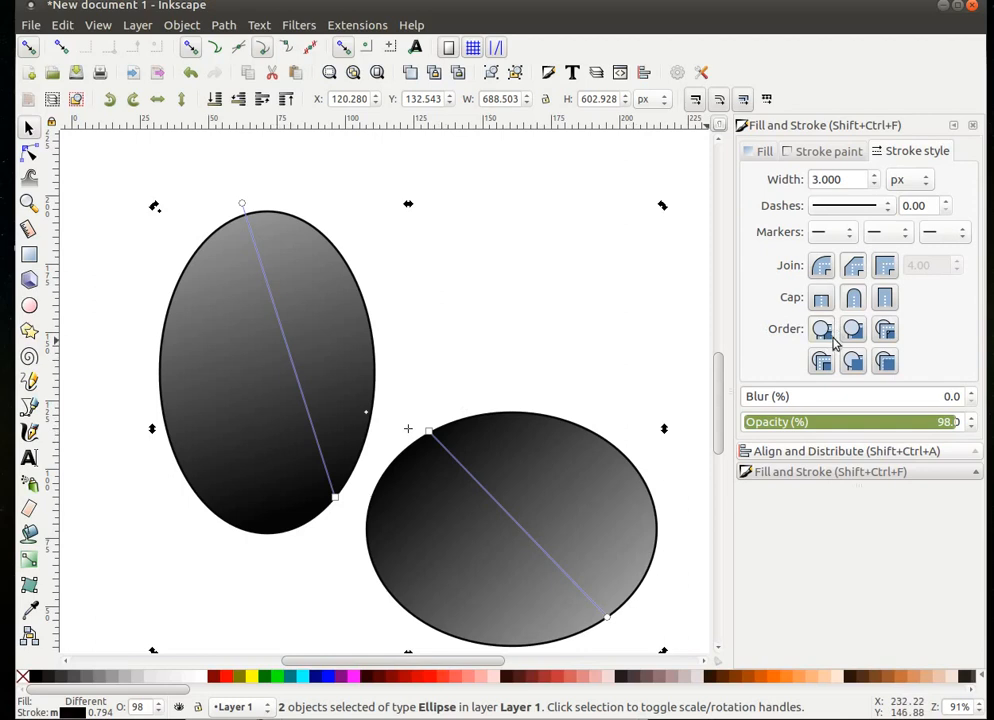
click(828, 454)
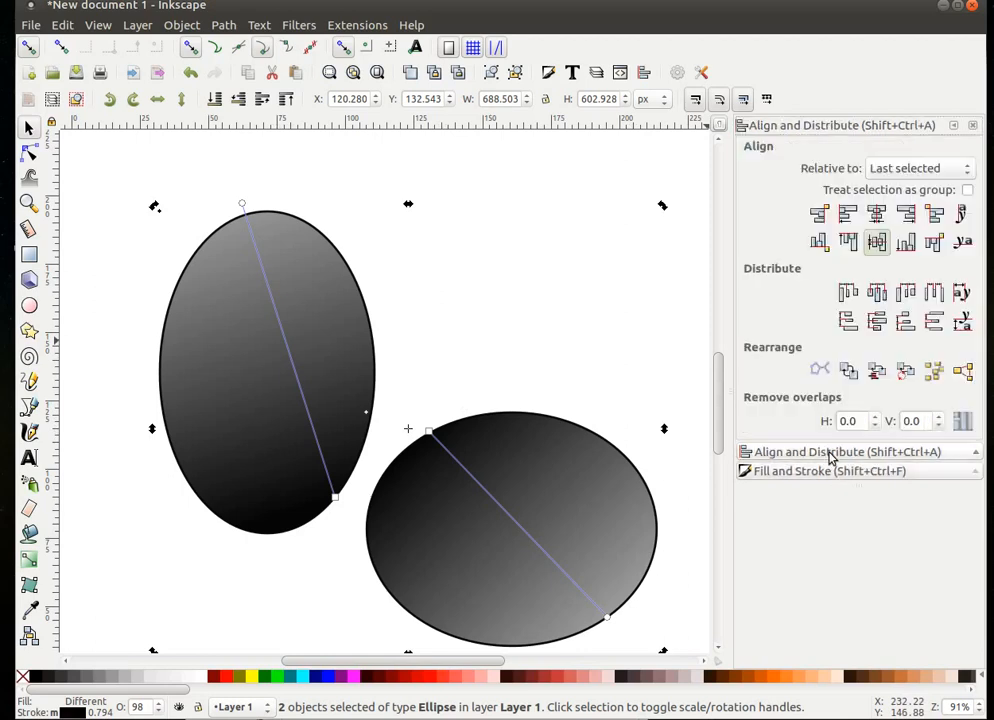
click(877, 214)
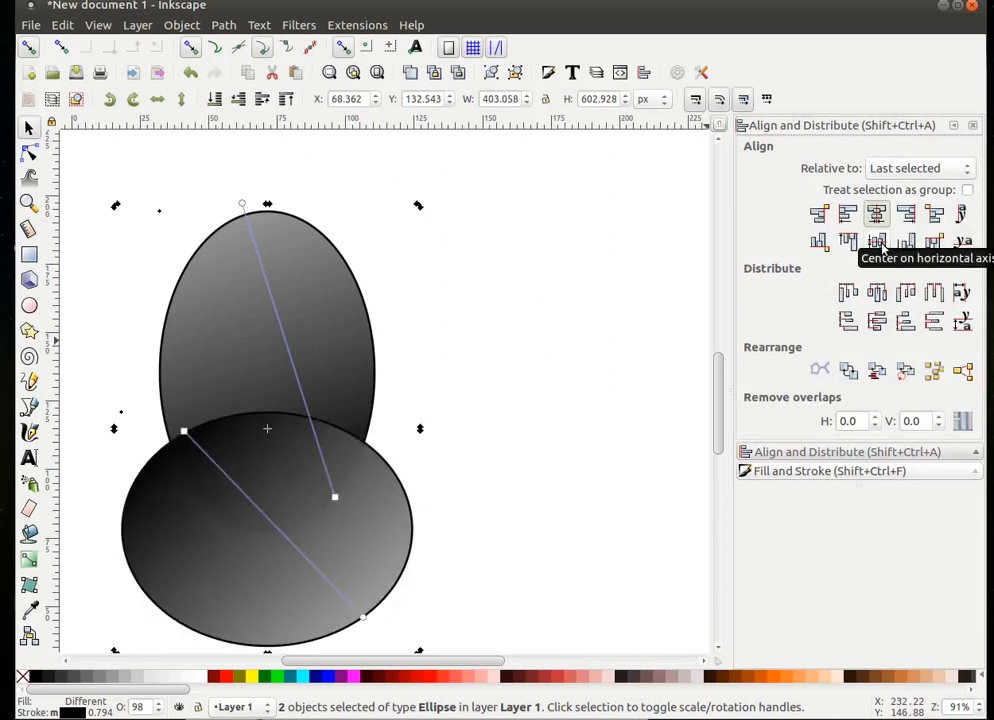
click(878, 243)
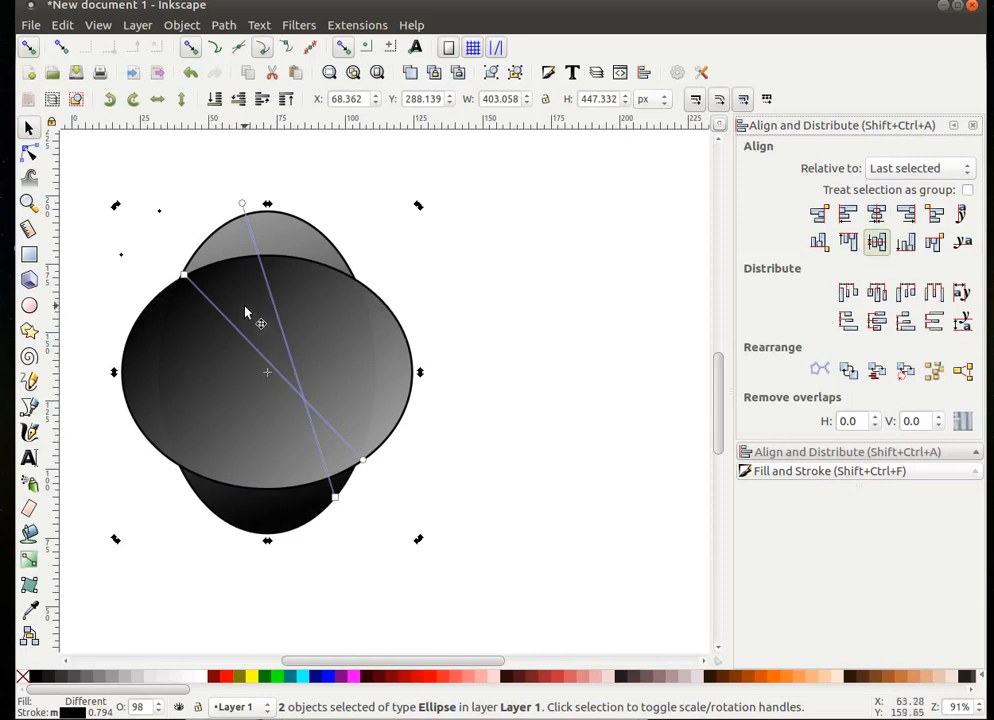
click(679, 355)
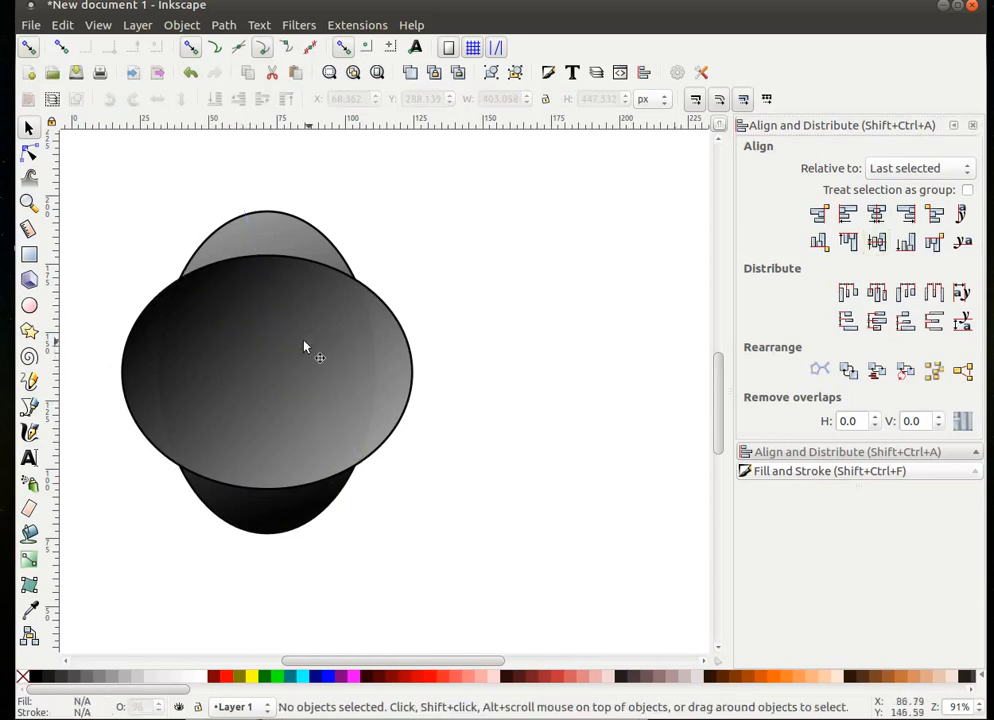
- Send the wide ellipse behind the tall one and reduce its height to about 288.5 px
drag(284, 337, 282, 366)
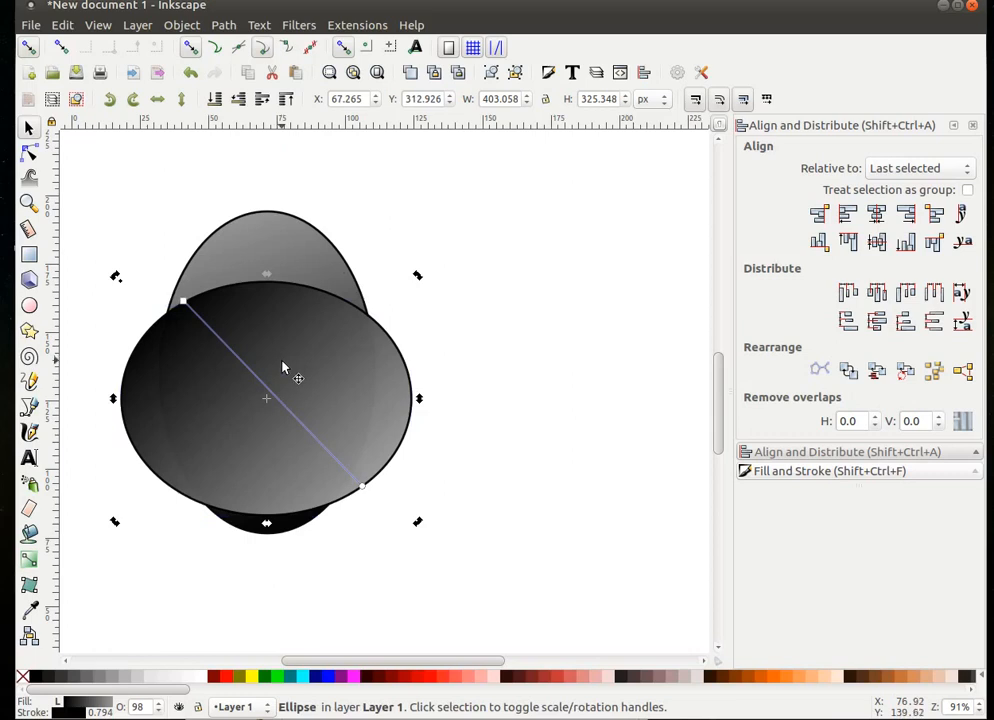
click(211, 96)
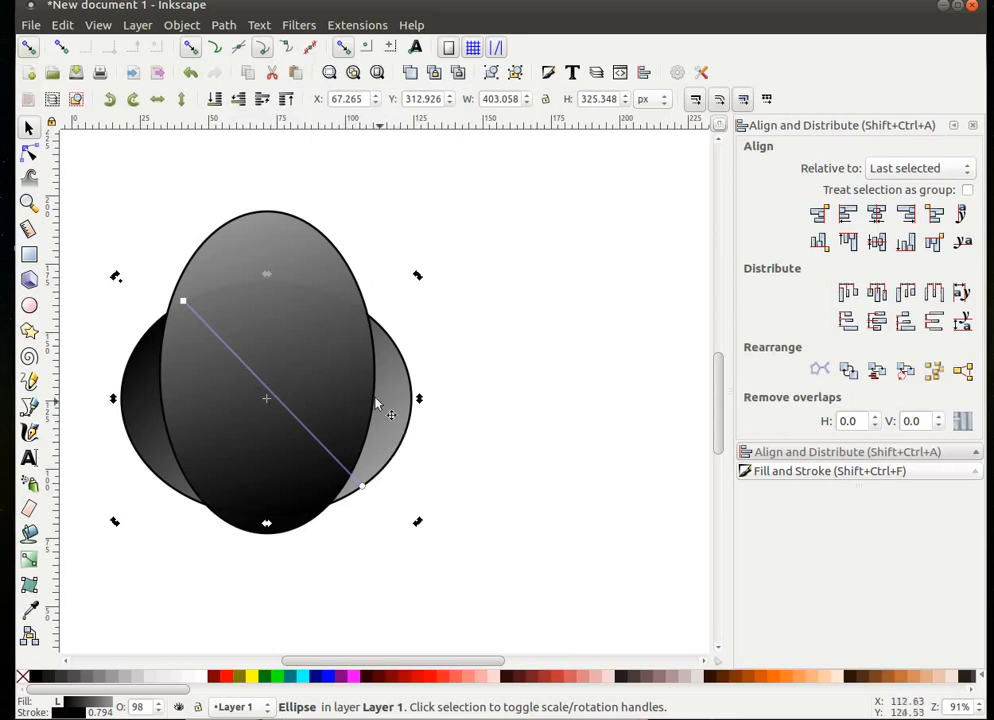
click(623, 102)
click(623, 103)
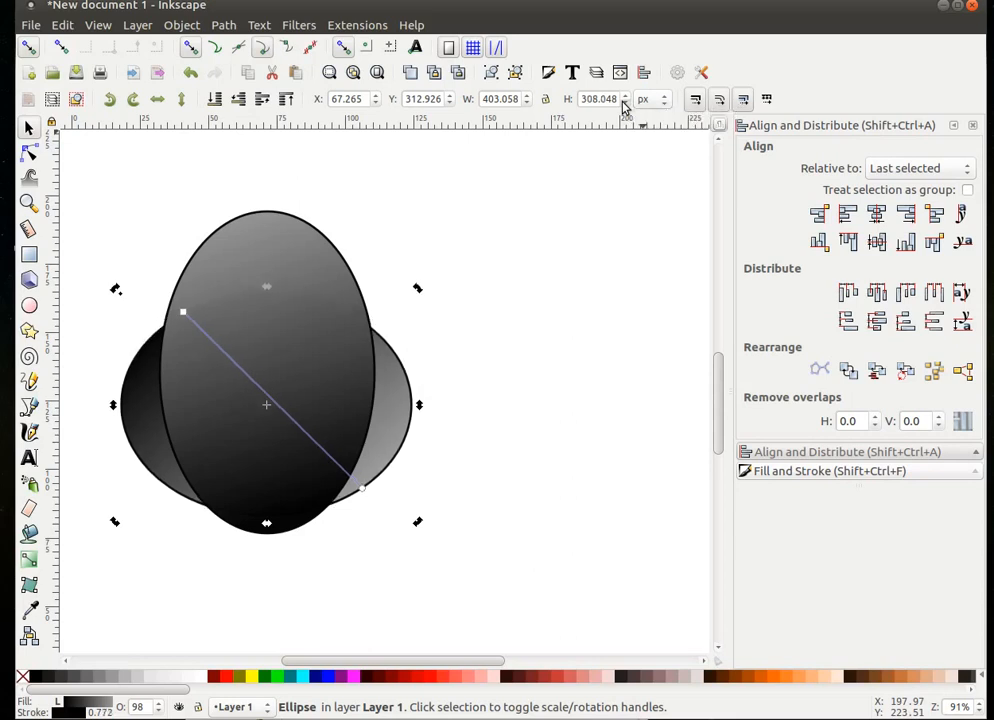
click(623, 103)
click(623, 103)
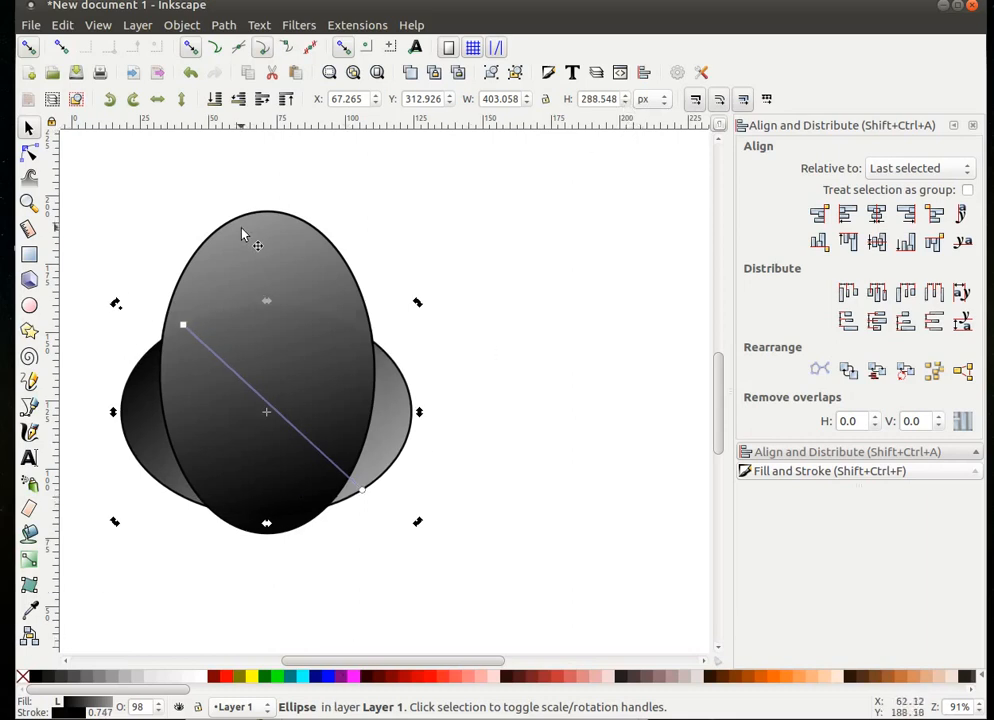
- Re-centre both ellipses on the vertical and horizontal axes
shift+click(226, 256)
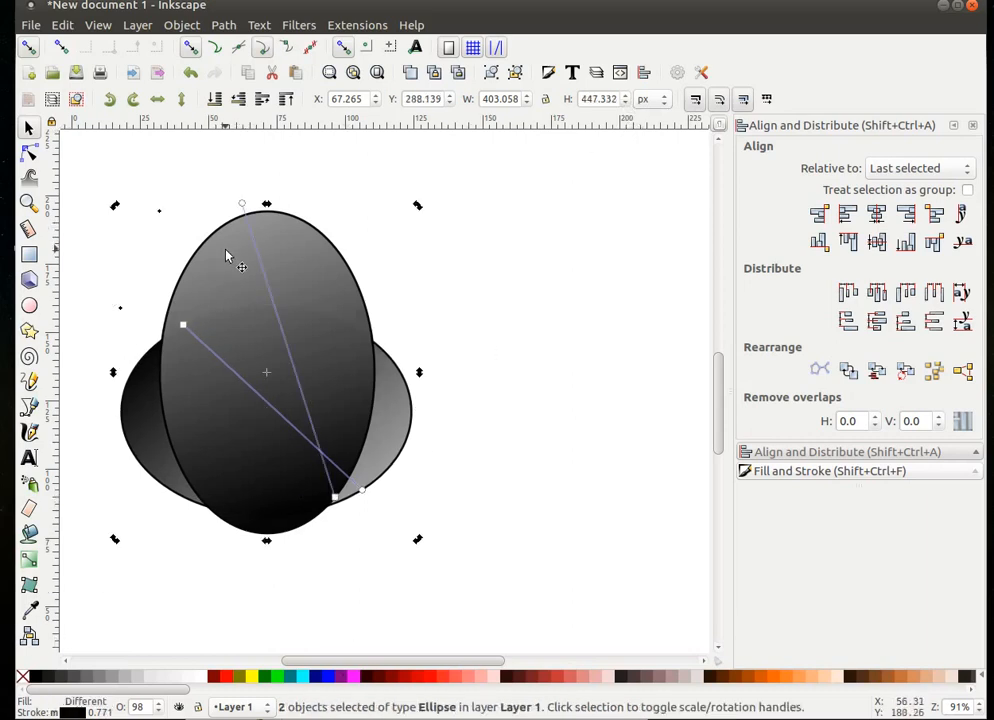
click(877, 215)
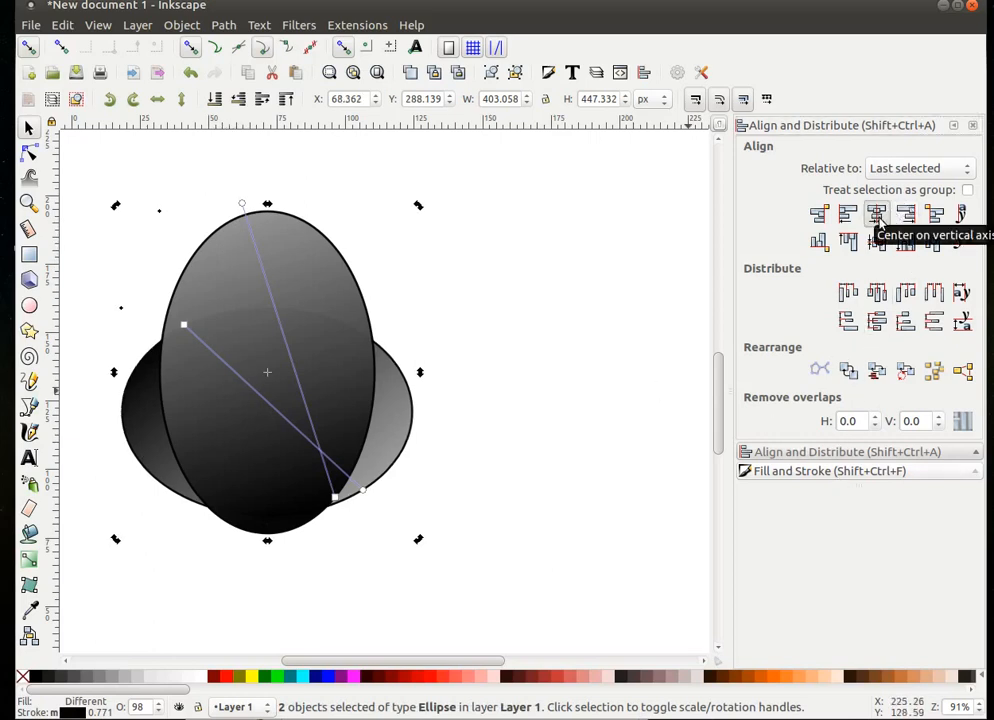
click(877, 241)
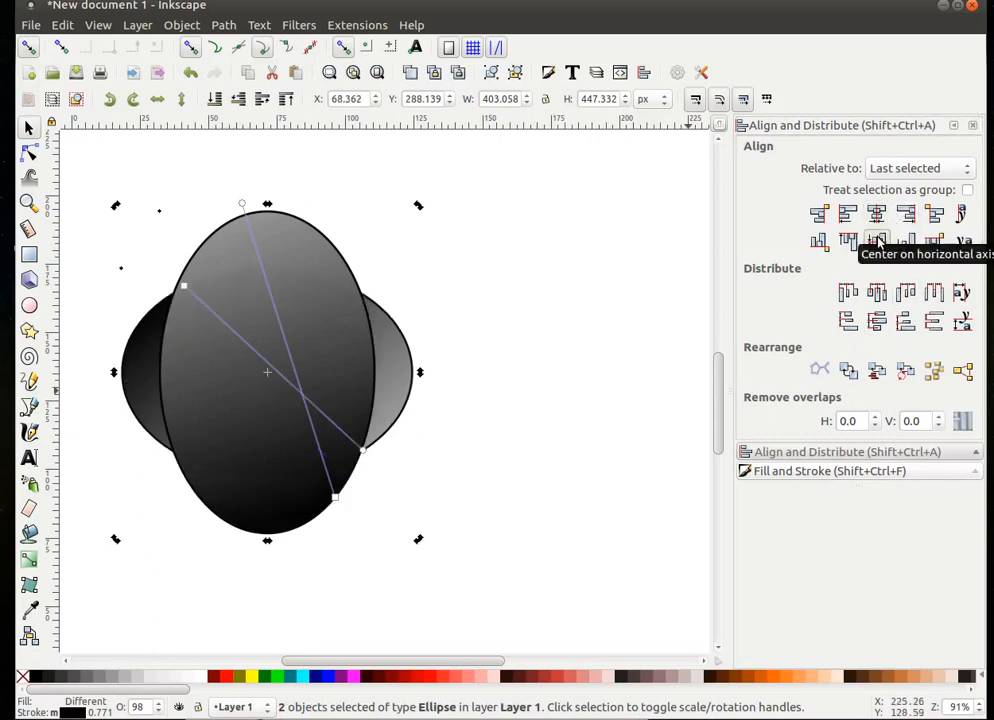
click(480, 548)
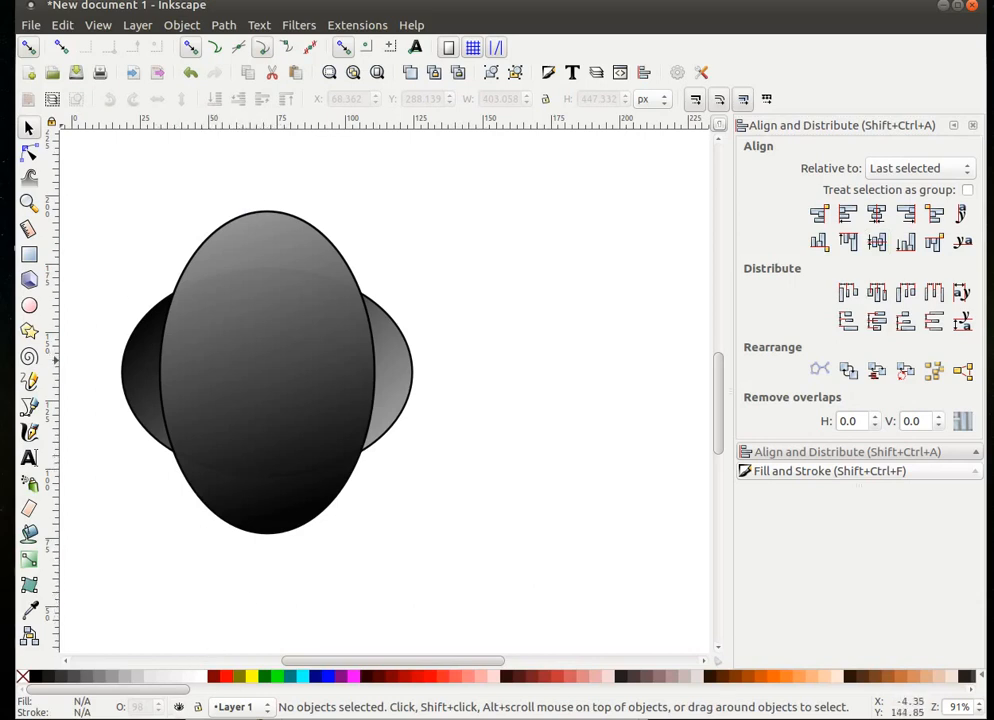
- Draw a closed three-toed foot outline with the pen at the body's lower left
click(31, 410)
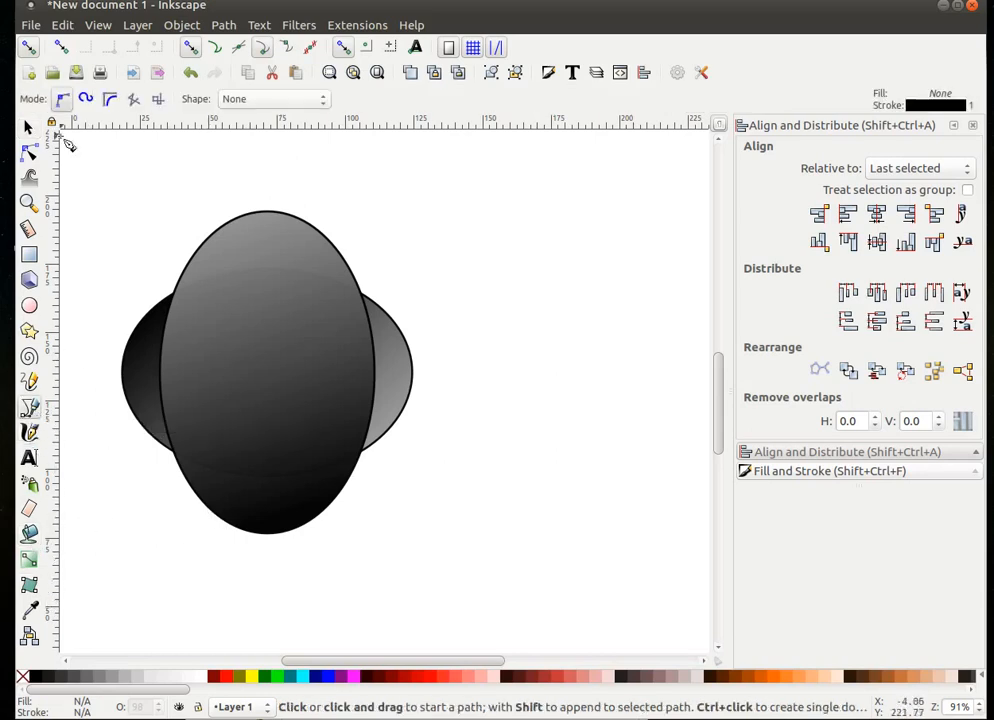
click(29, 203)
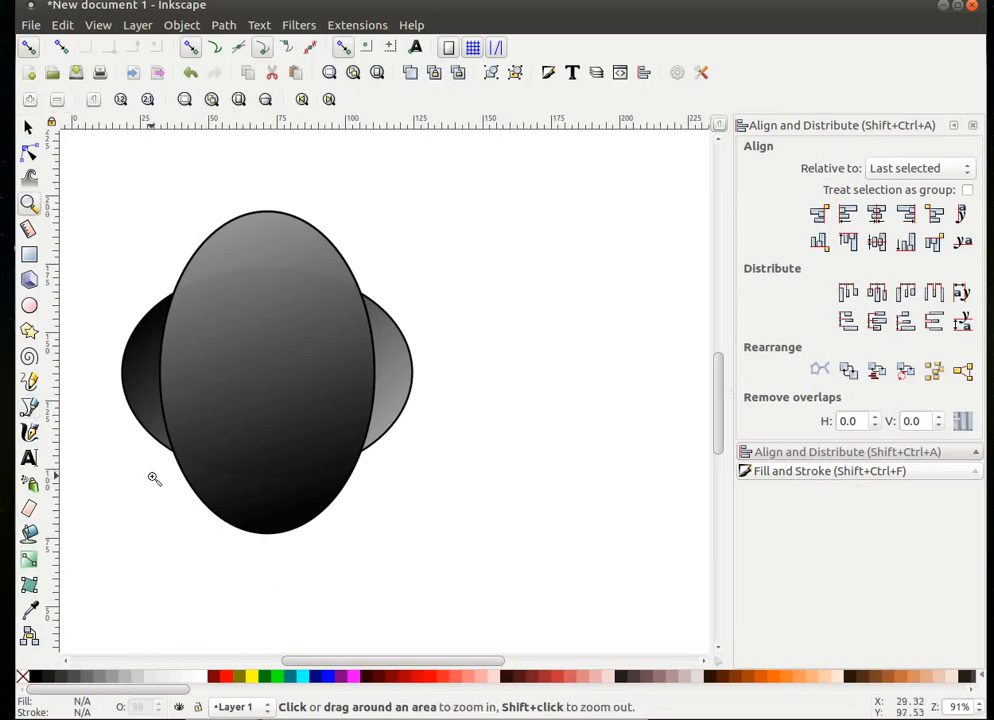
click(29, 410)
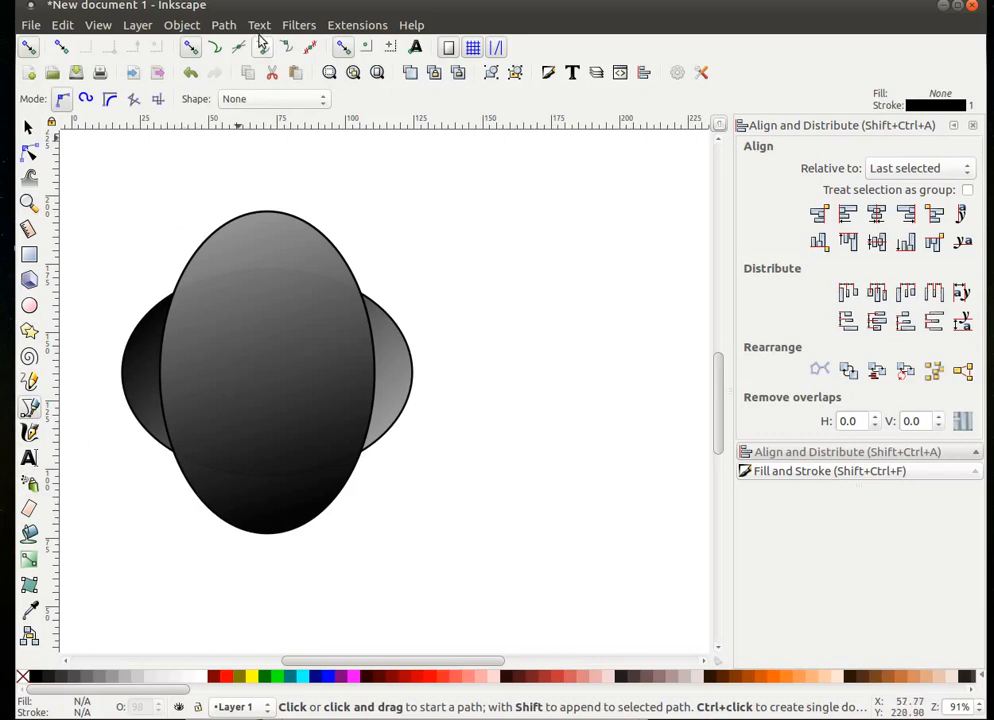
click(207, 507)
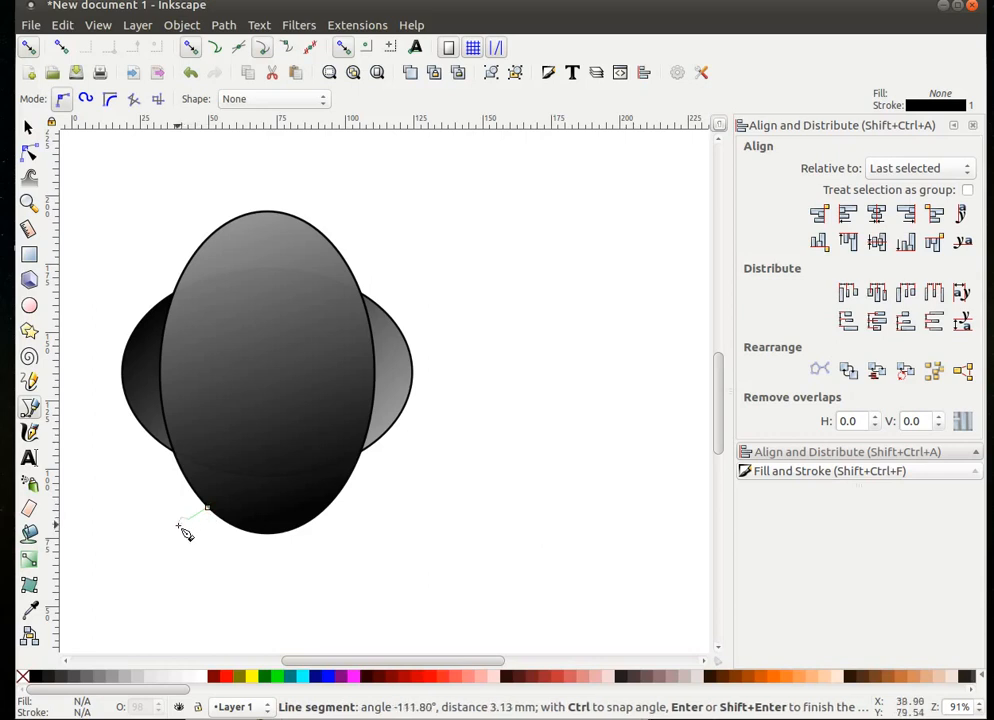
click(178, 527)
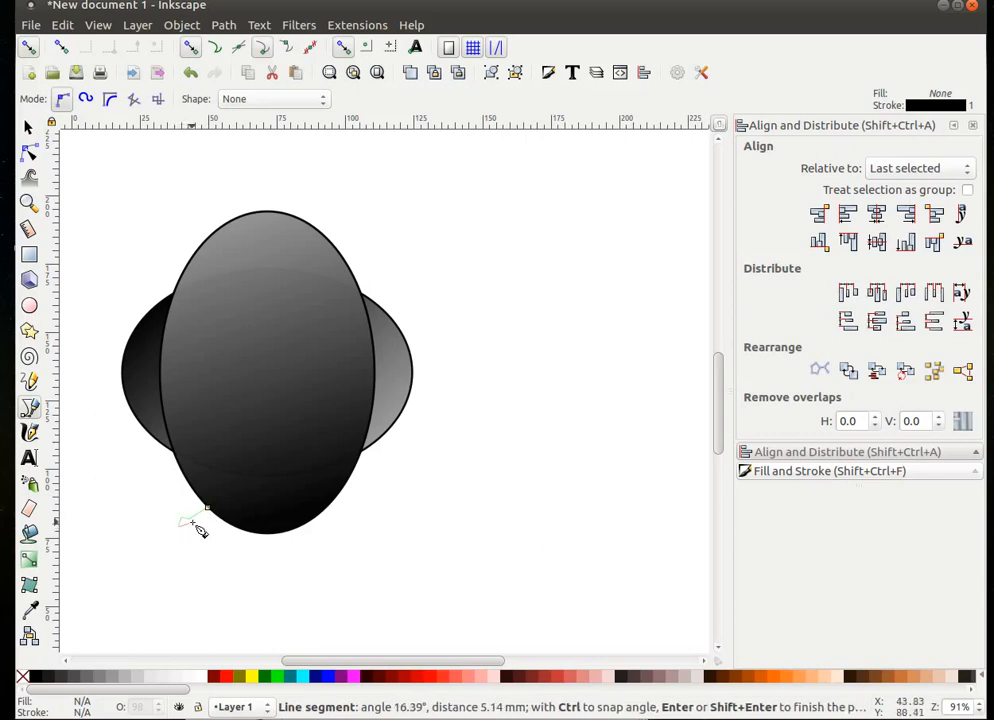
click(197, 527)
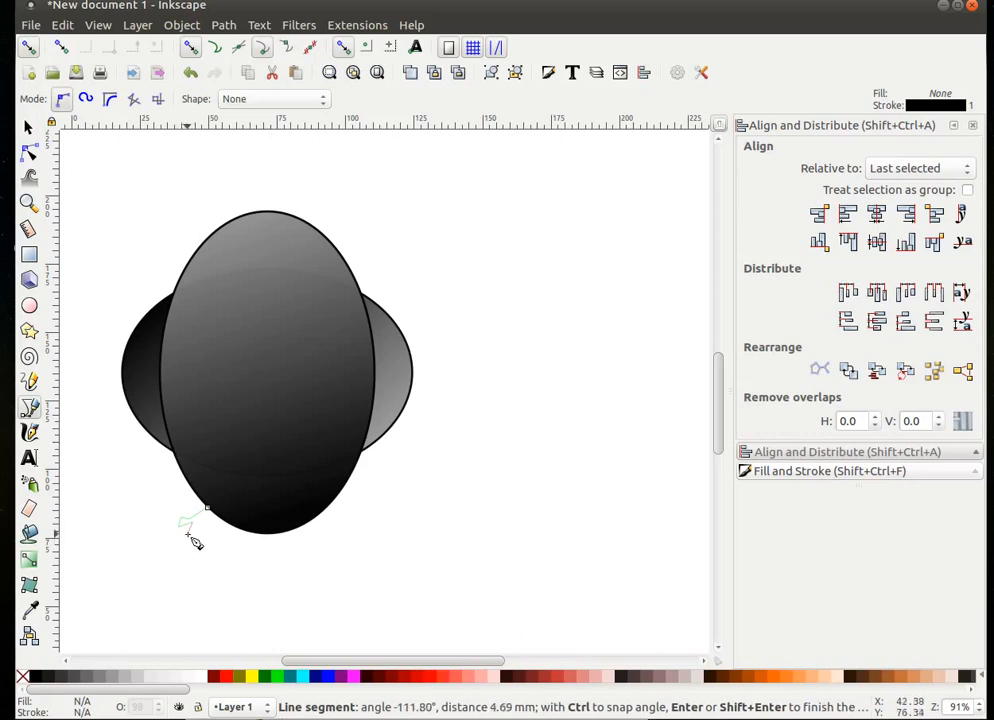
click(190, 536)
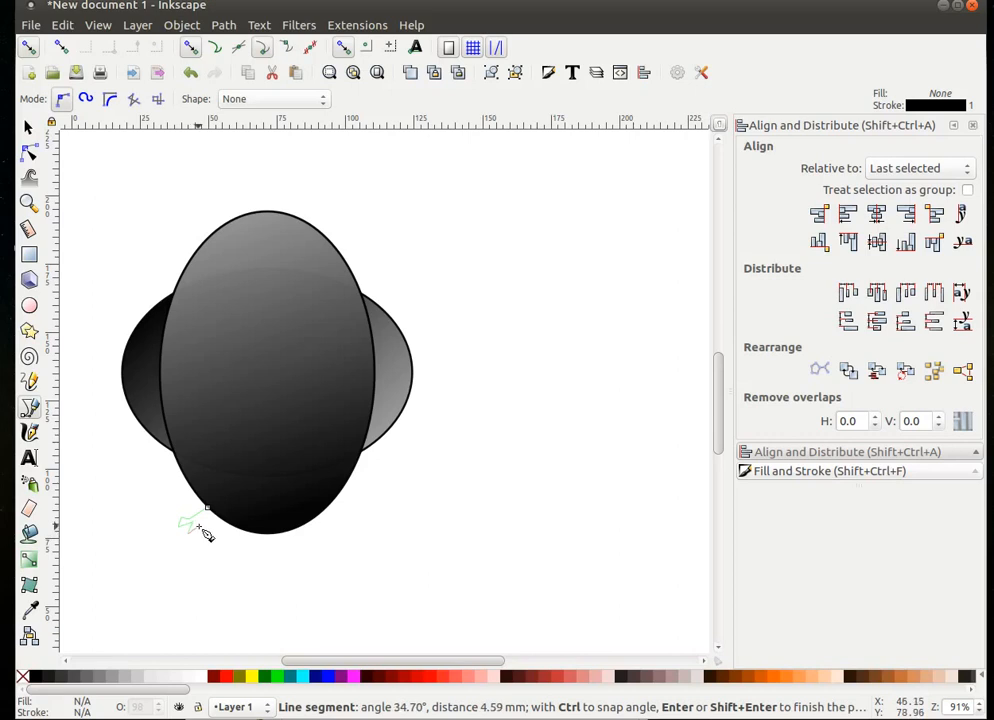
click(205, 535)
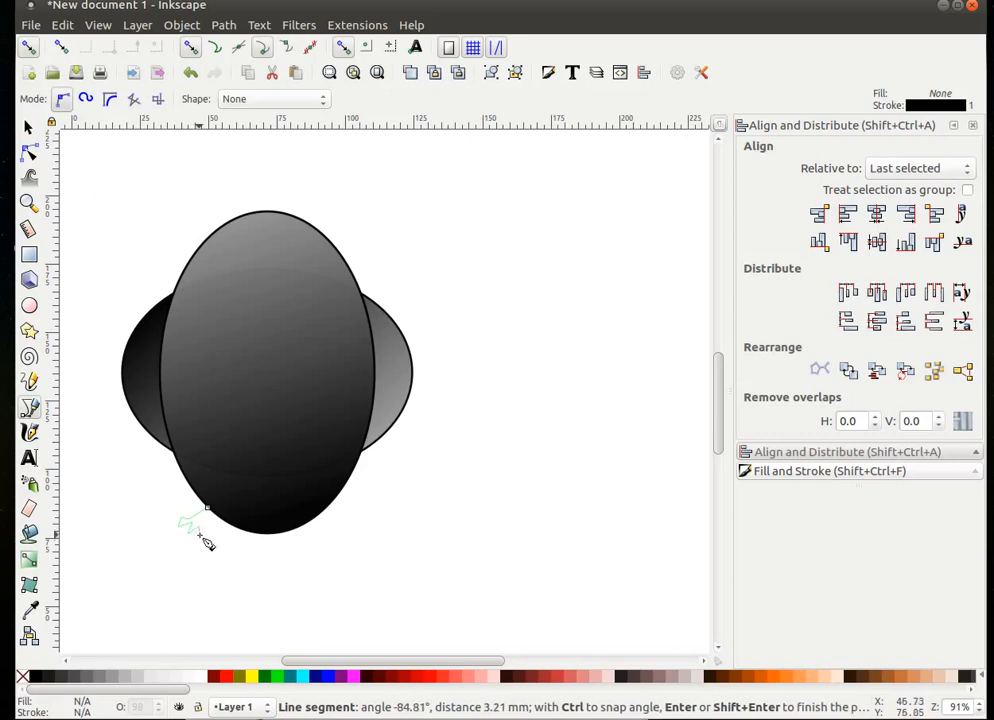
click(205, 540)
click(213, 543)
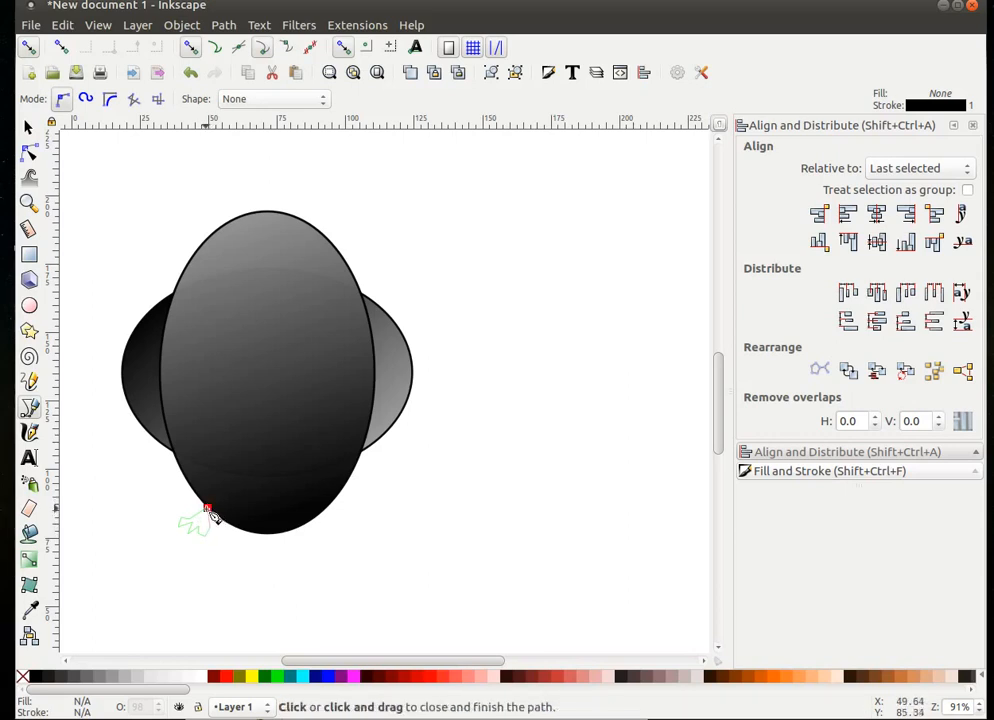
click(207, 508)
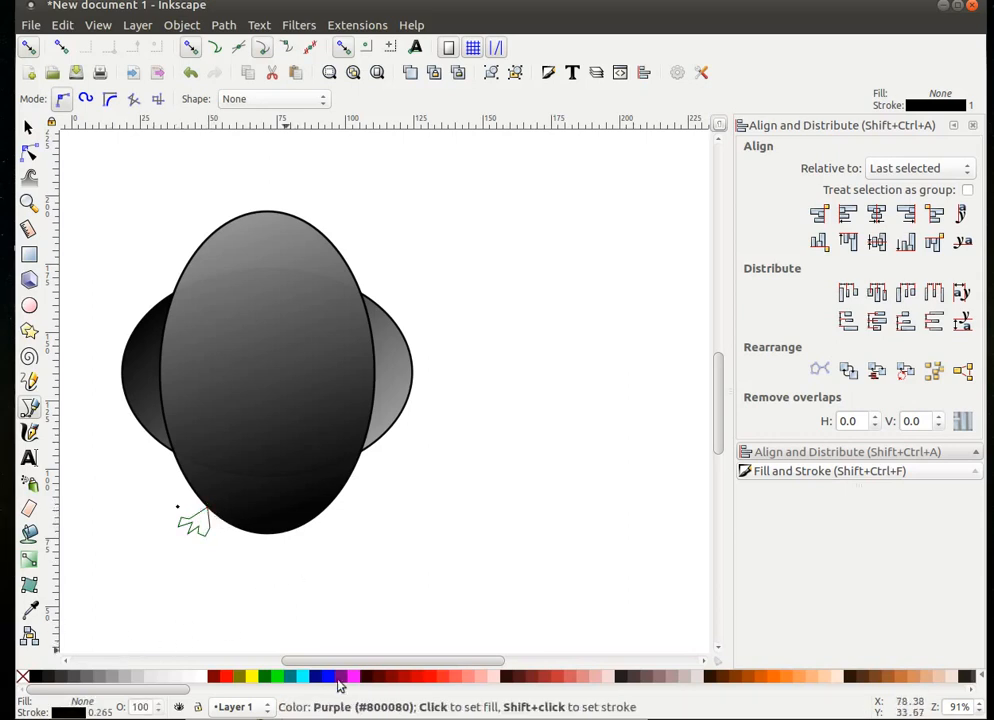
- Fill the foot shape with orange #D45500
scroll(717, 682, down, 1)
scroll(662, 682, up, 1)
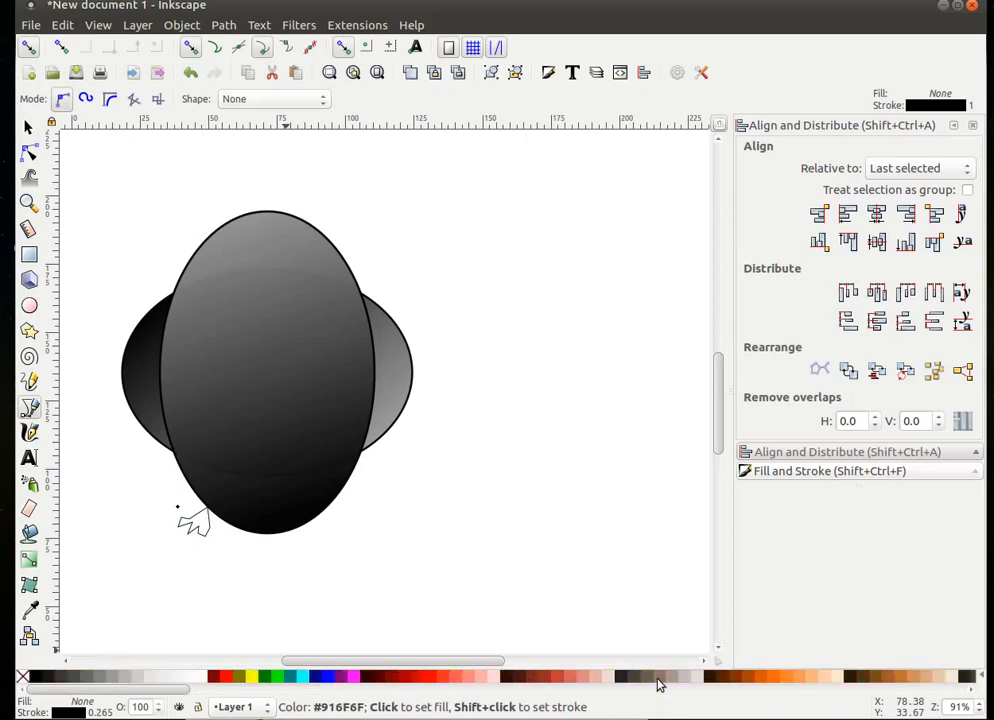
click(759, 680)
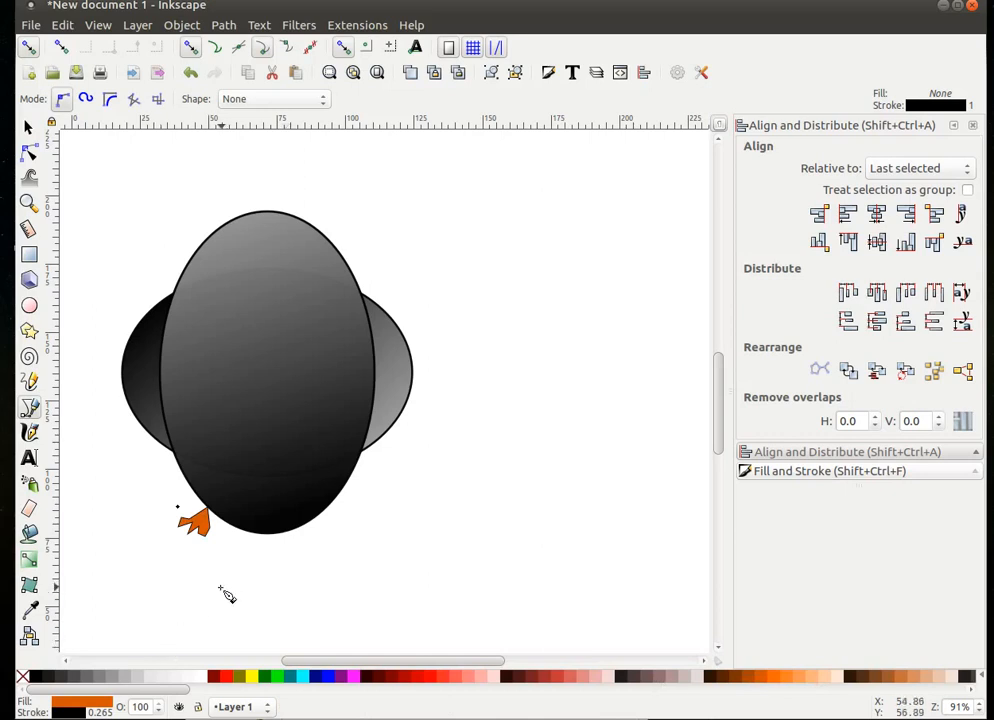
click(28, 204)
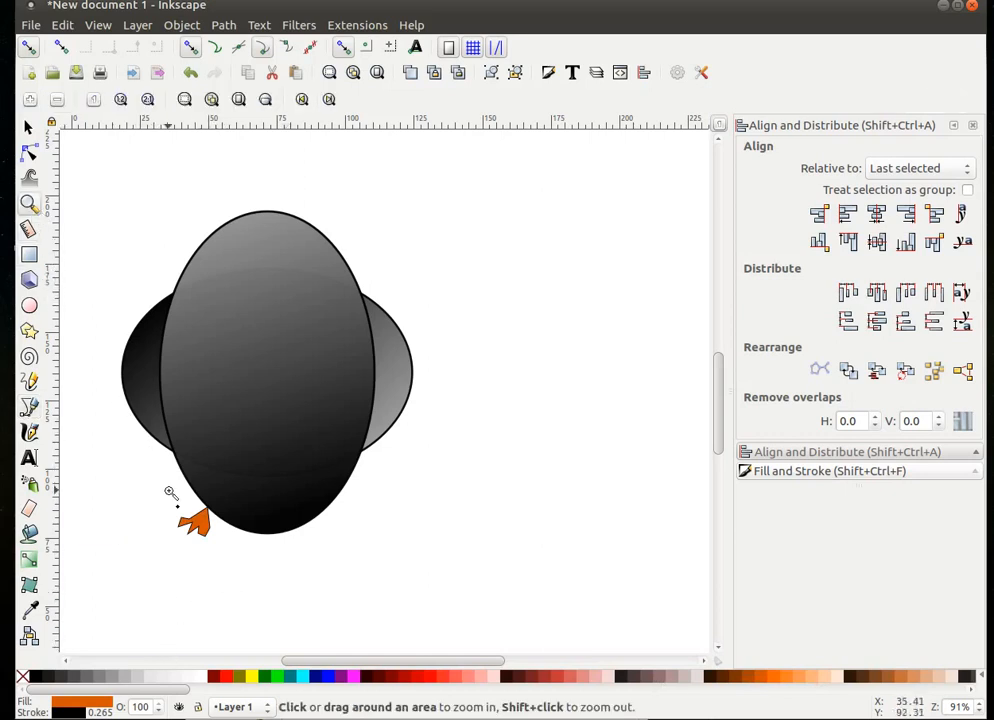
- Zoom in on the foot and make the toe nodes smooth so the toes are rounded
drag(176, 491, 273, 596)
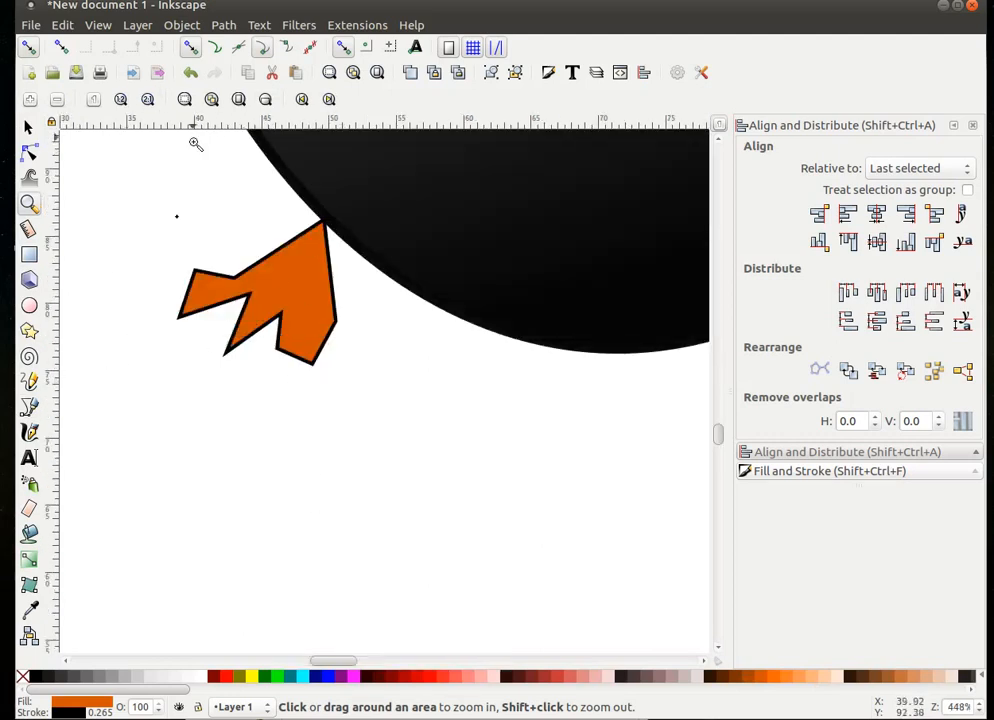
click(30, 153)
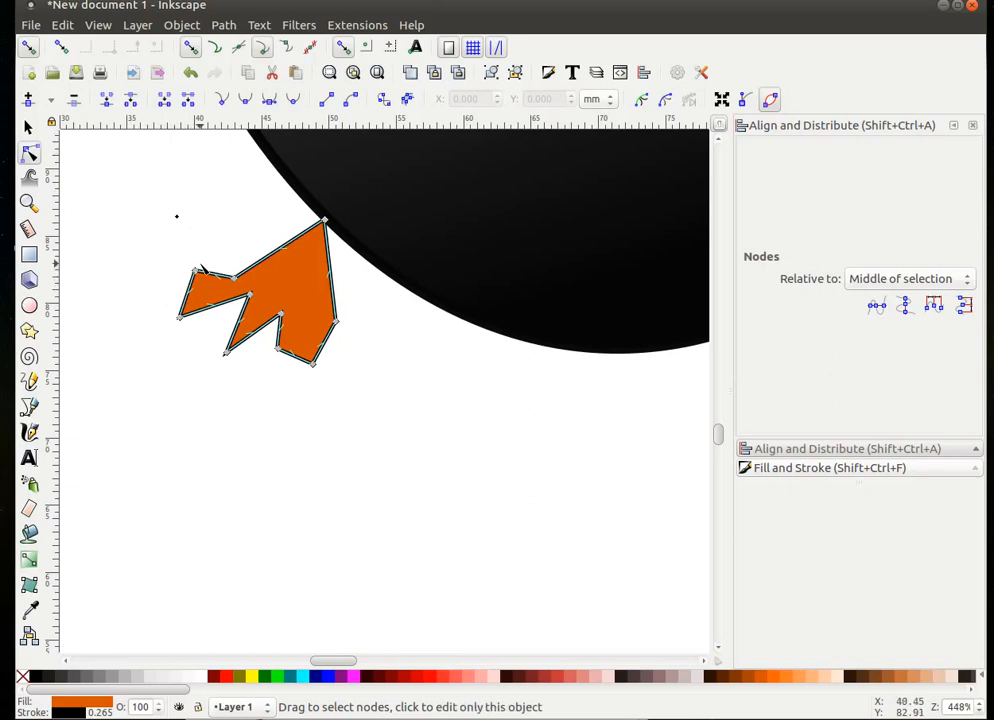
drag(199, 262, 149, 340)
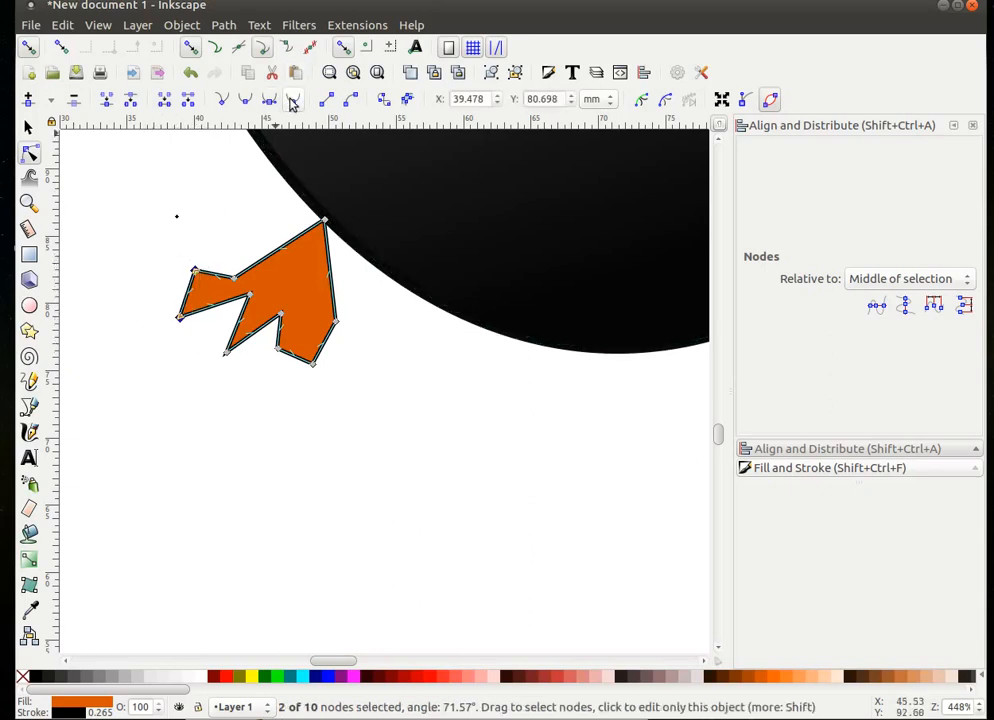
click(292, 102)
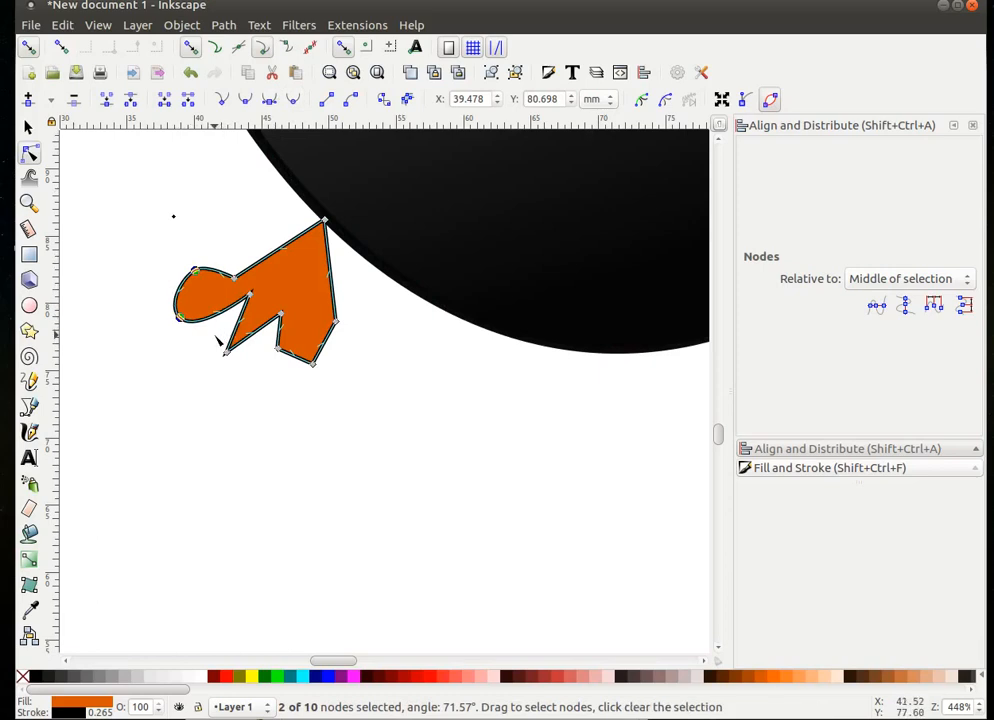
drag(216, 338, 244, 373)
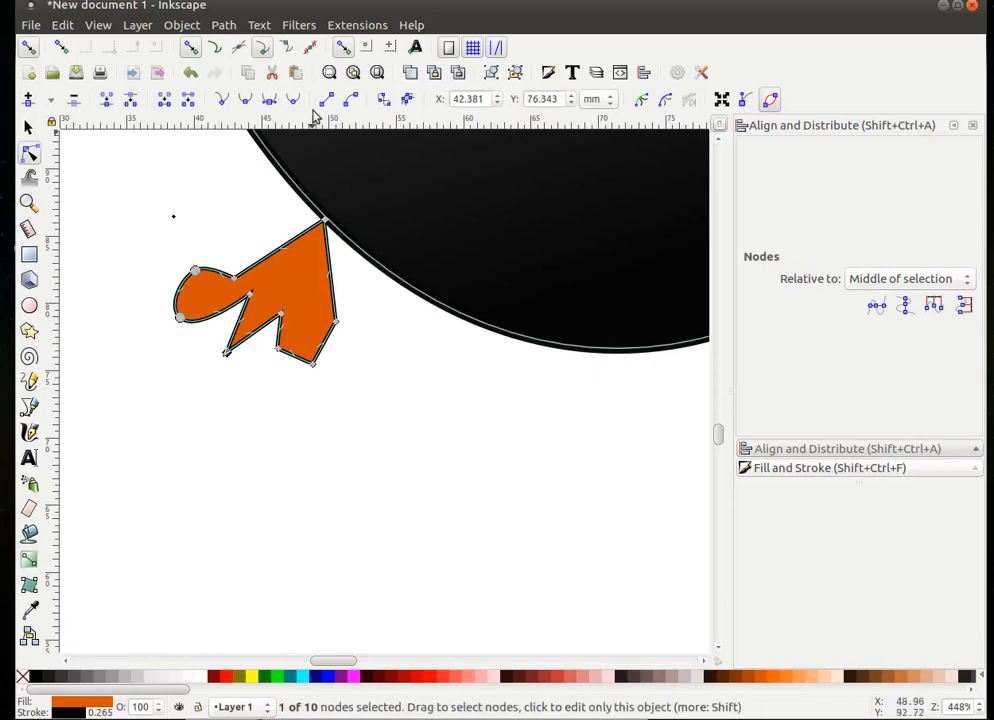
click(292, 100)
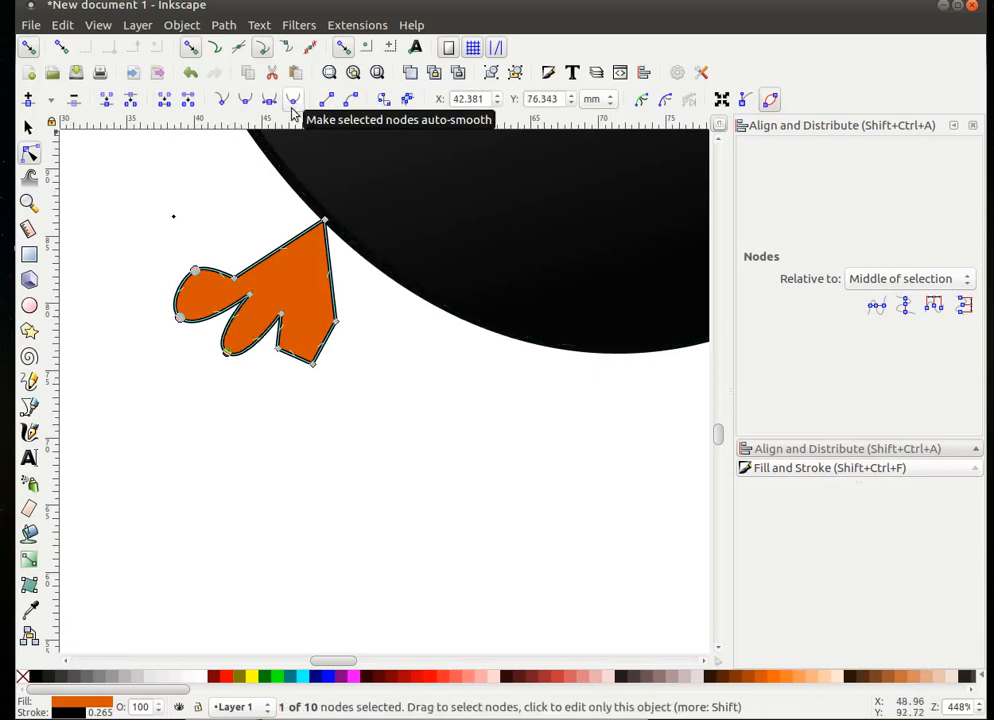
click(290, 347)
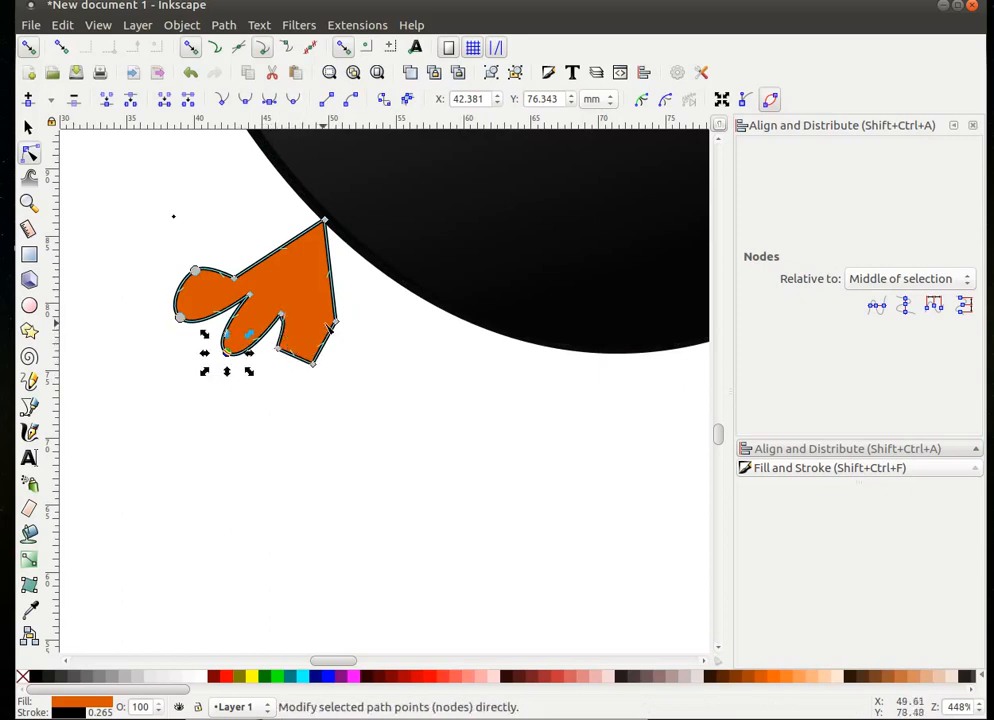
drag(272, 343, 353, 388)
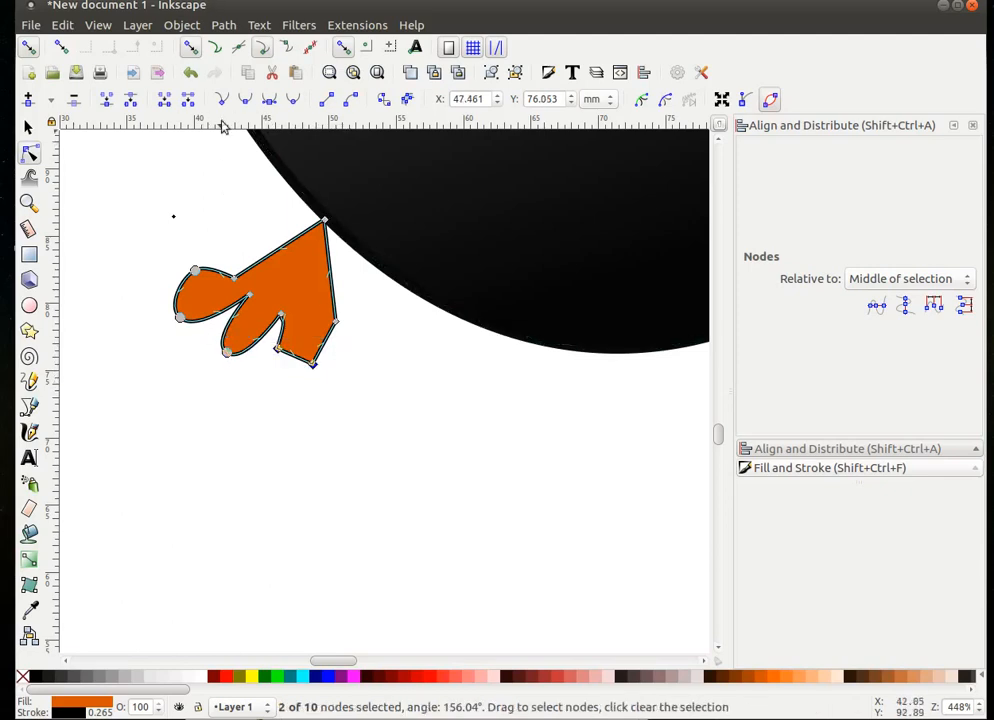
click(271, 101)
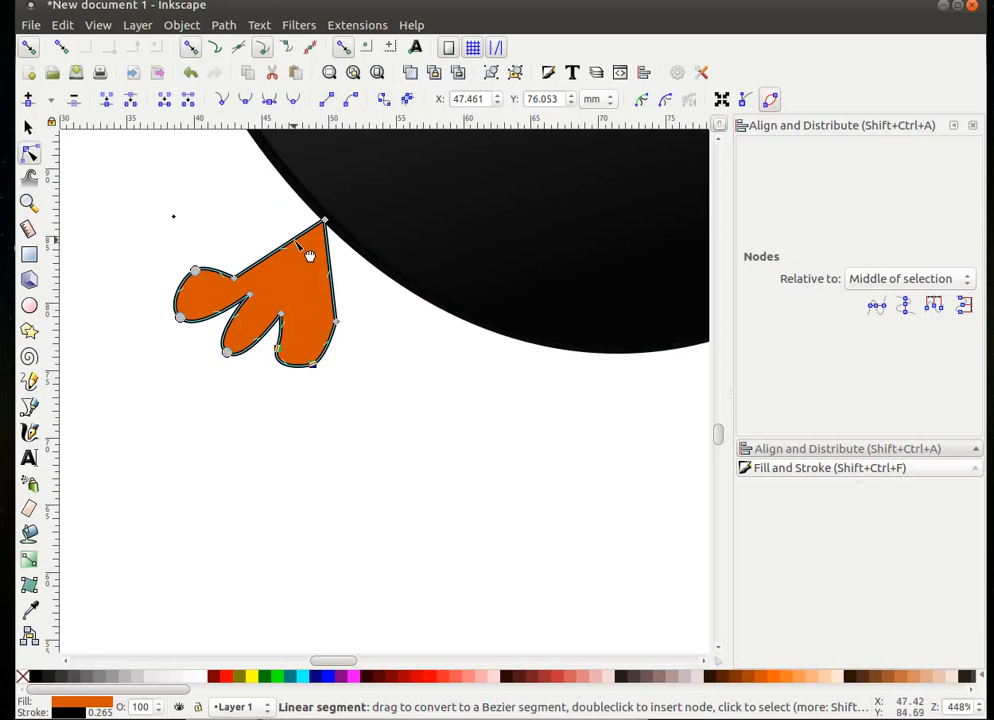
- Bend the foot's upper and right edges into soft curves and refine a corner
drag(310, 256, 293, 208)
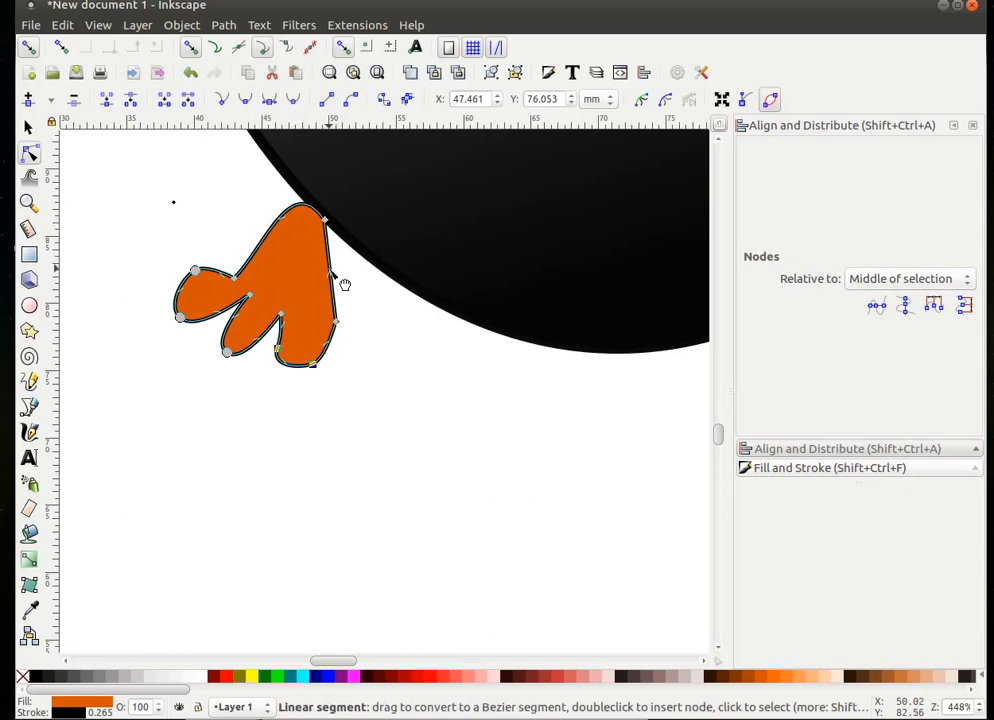
drag(344, 284, 364, 284)
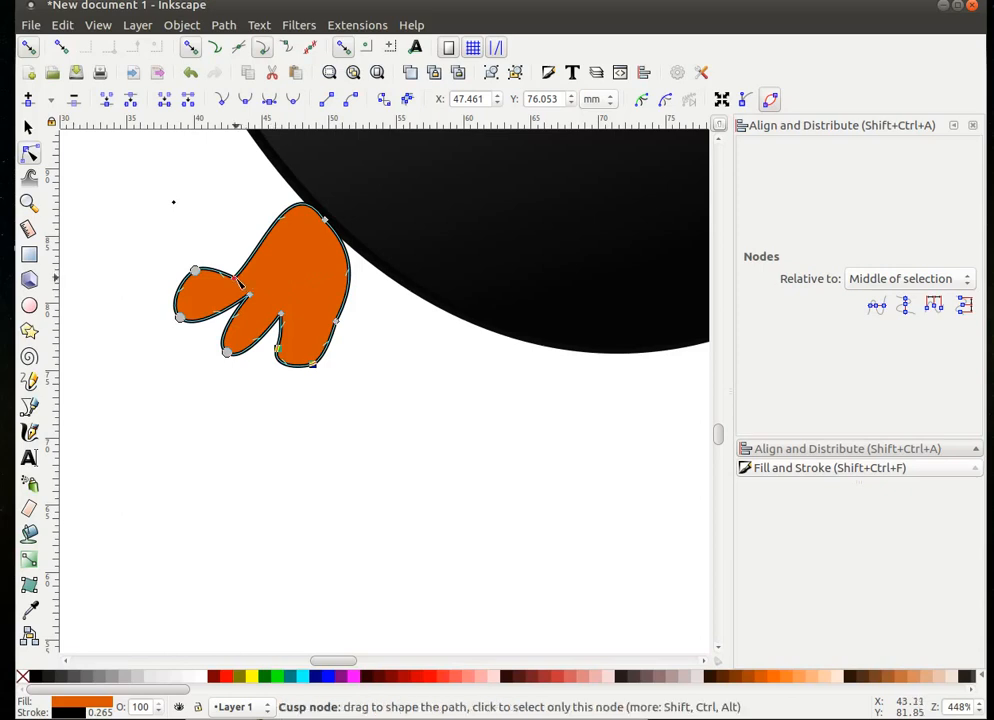
drag(240, 283, 256, 264)
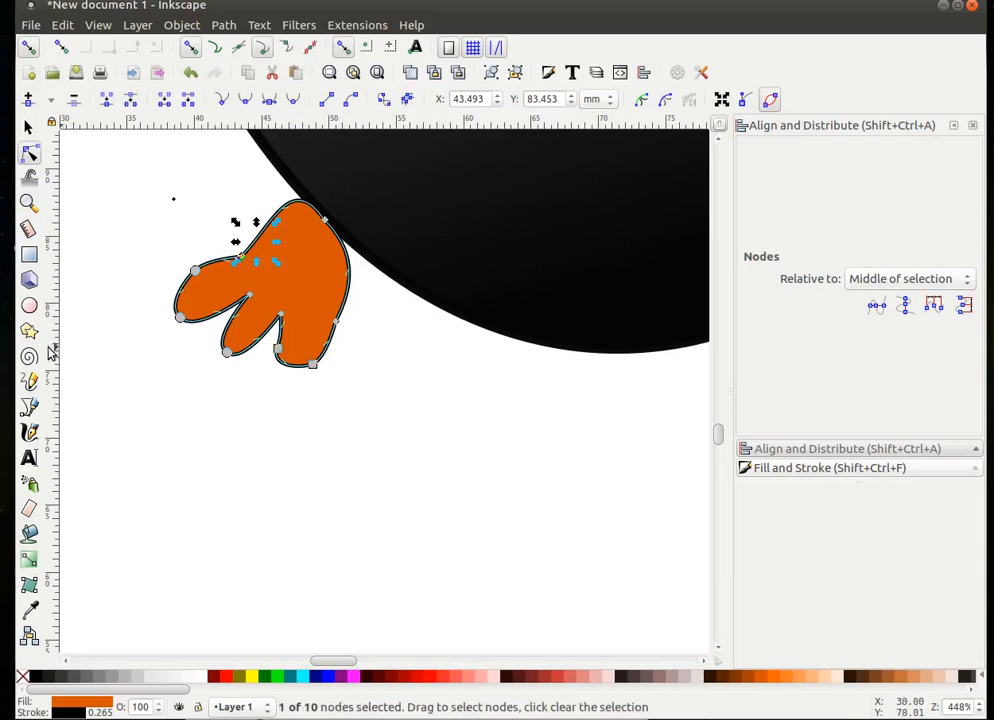
- Duplicate the orange foot and drag the copy under the body's right side as the second foot
key(1)
click(434, 452)
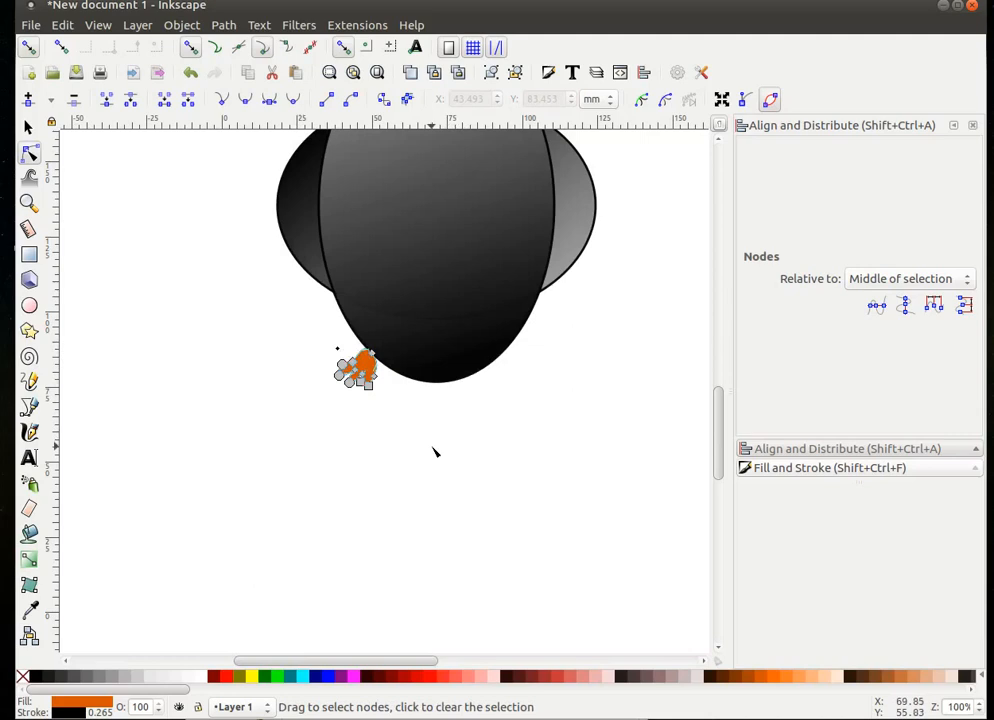
click(427, 457)
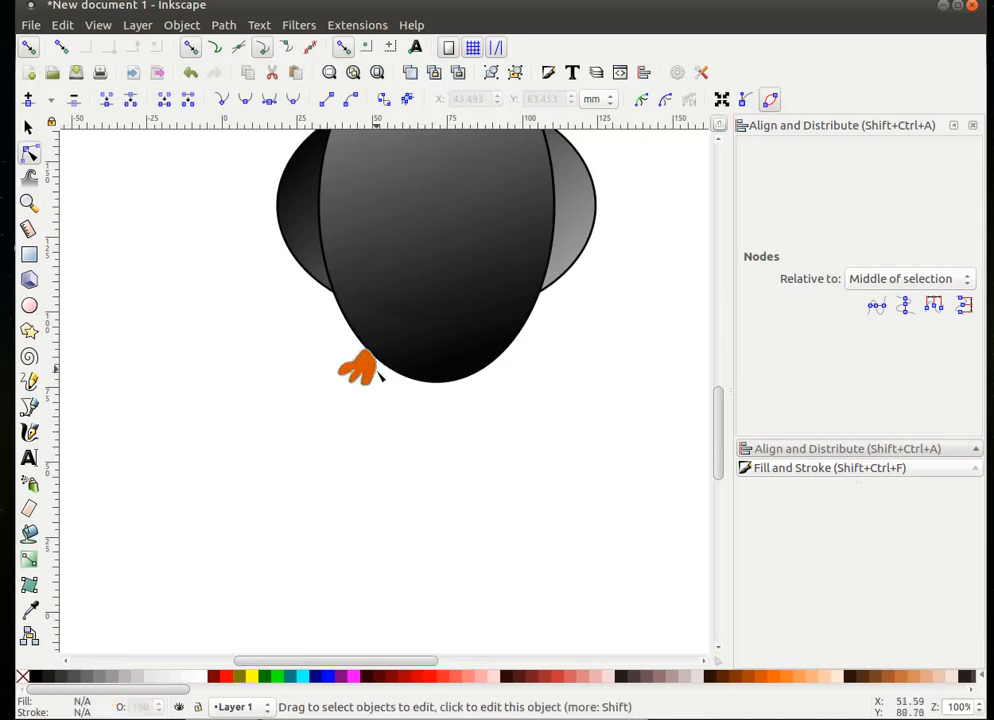
click(28, 127)
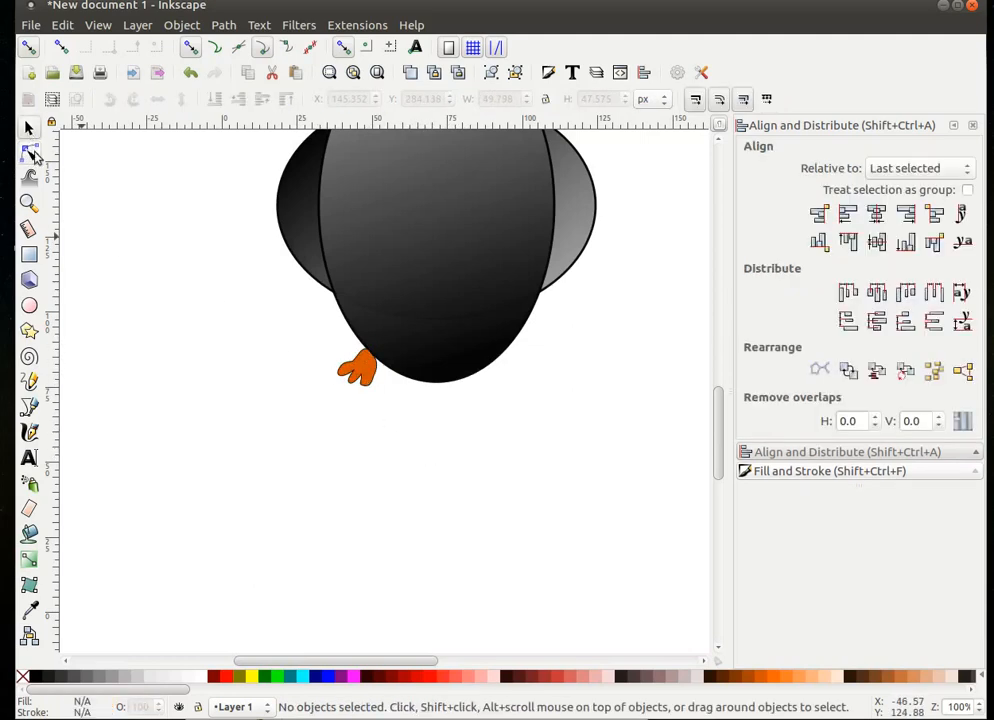
click(360, 376)
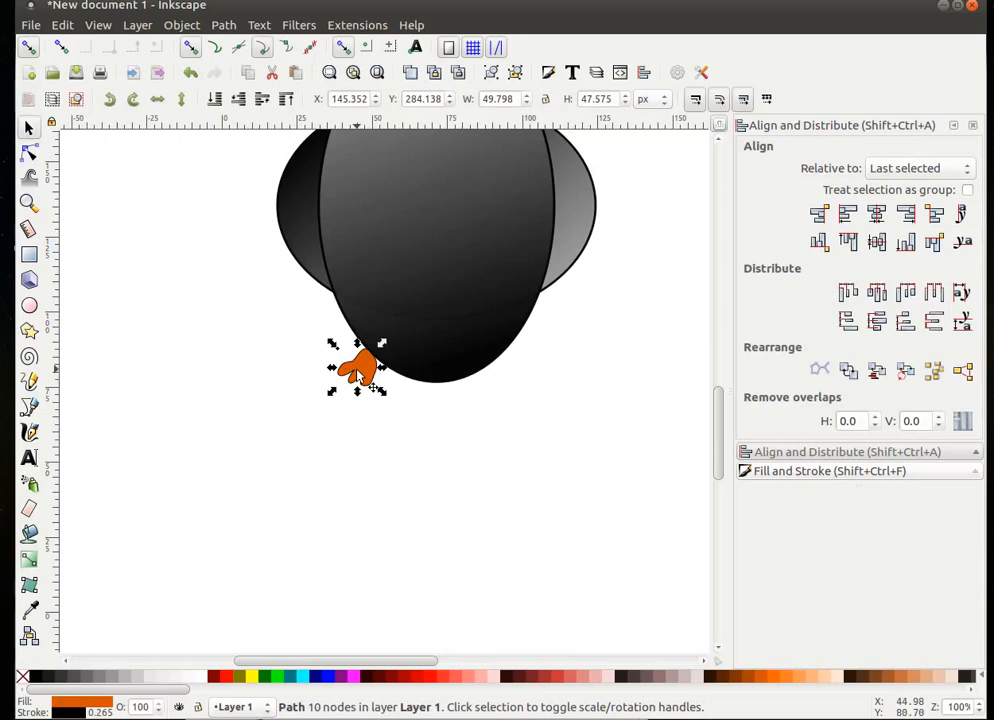
right_click(358, 372)
click(394, 486)
drag(366, 364, 528, 364)
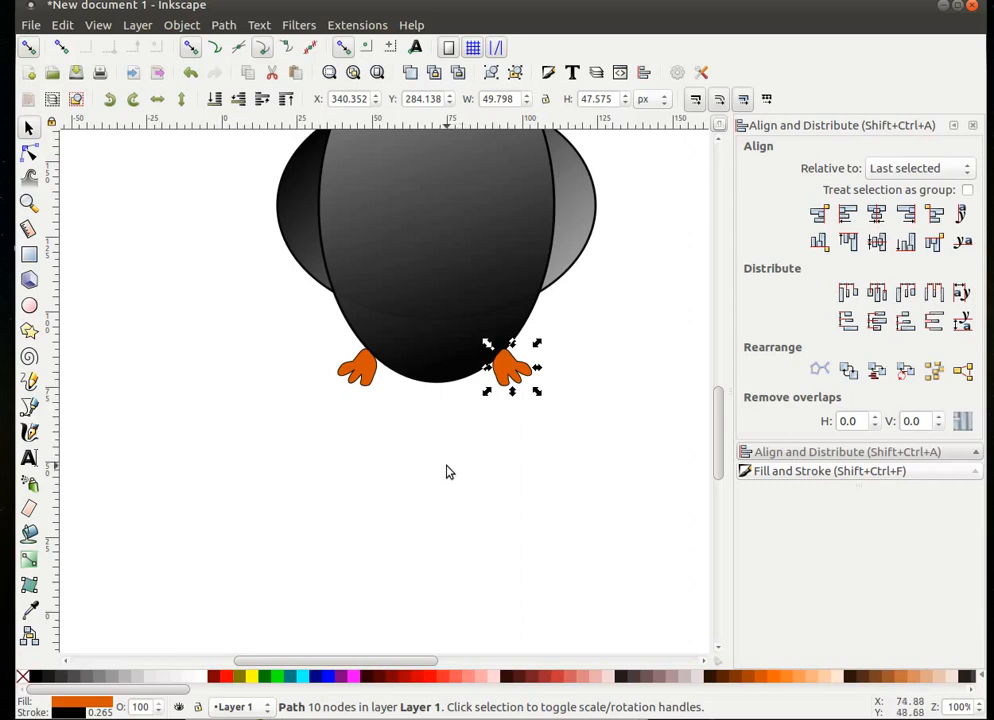
key(ctrl)
scroll(446, 473, down, 2)
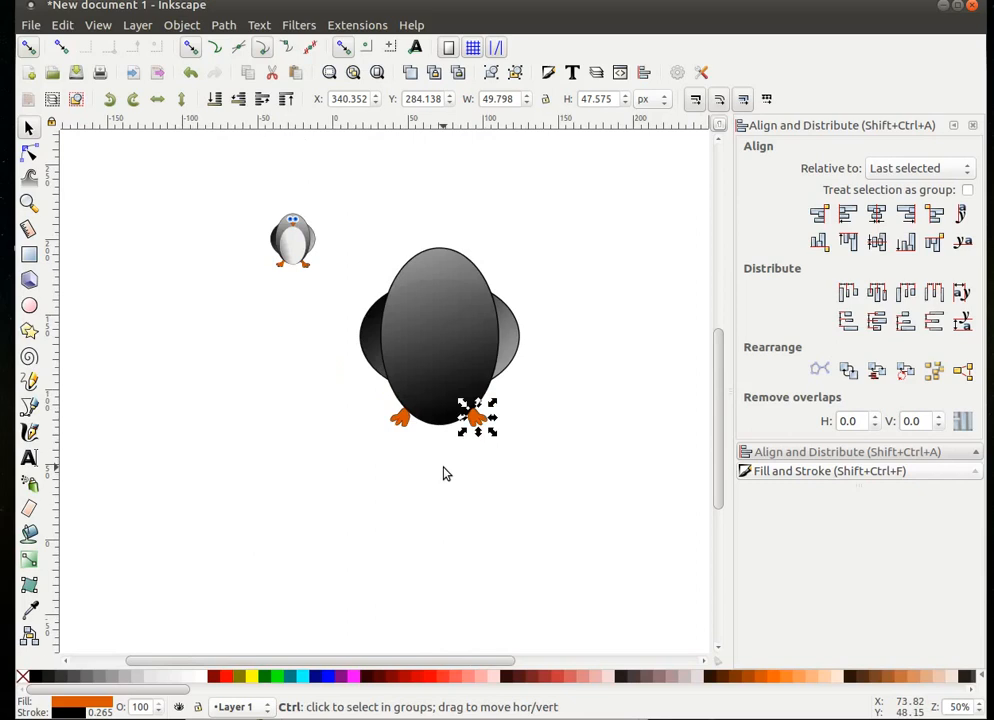
click(536, 519)
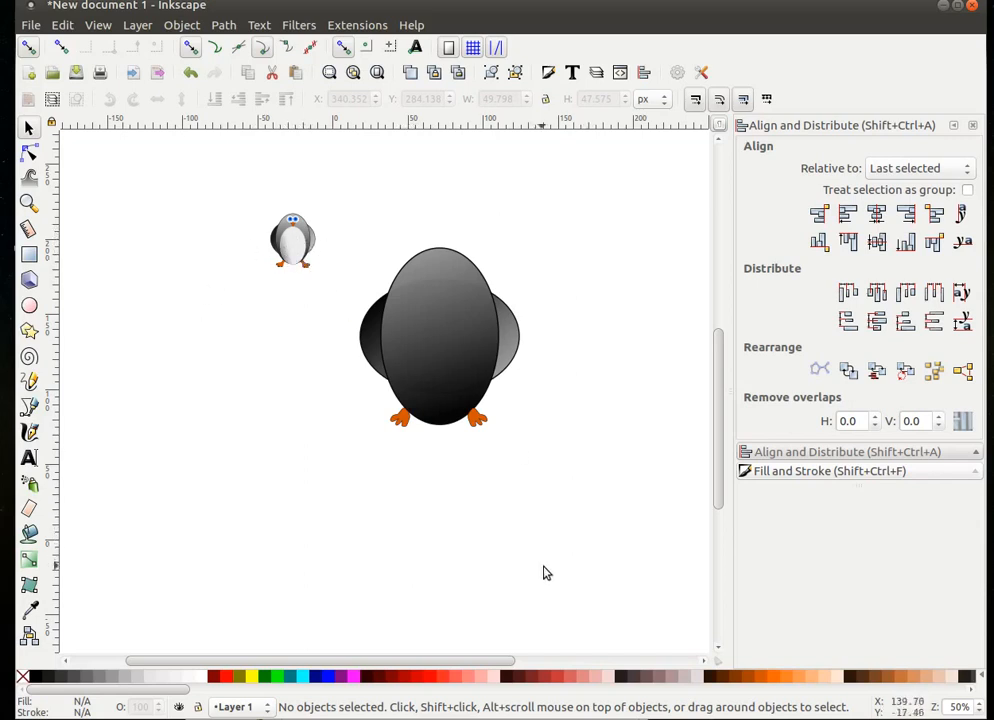
- Duplicate the body ellipse, fill the copy light grey, and shrink it into a belly about 200 × 299 px
click(430, 314)
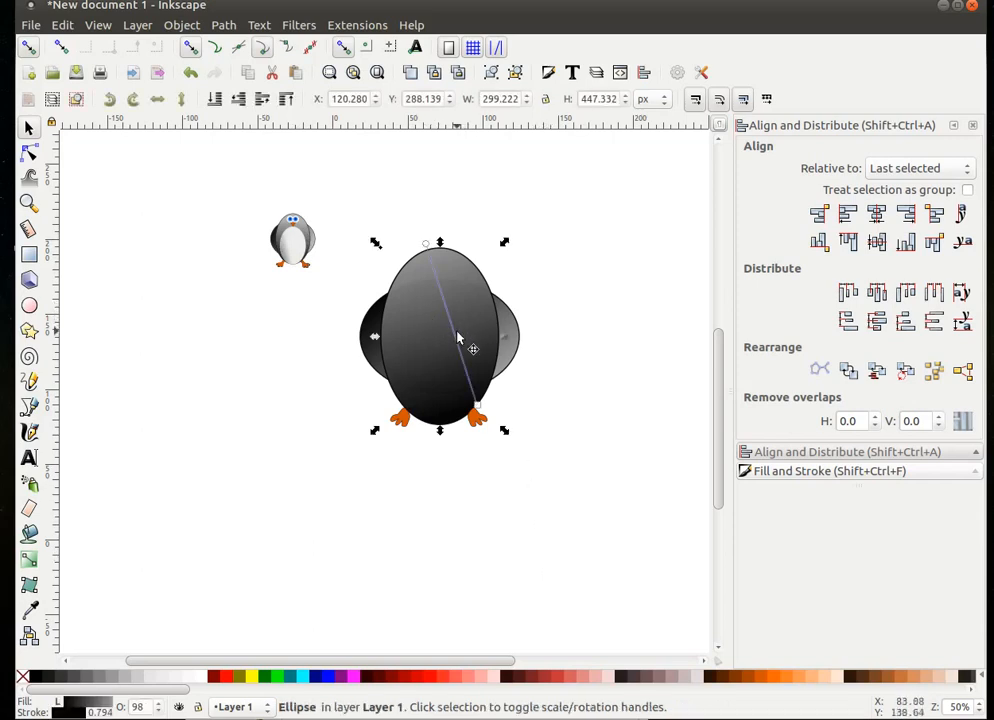
right_click(446, 334)
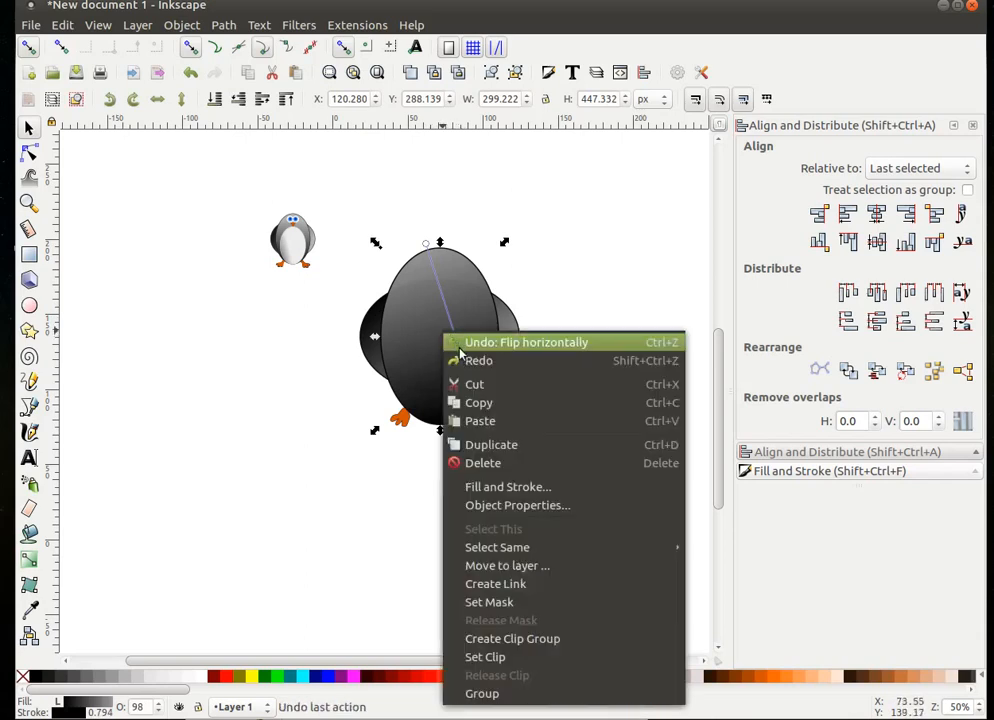
click(493, 447)
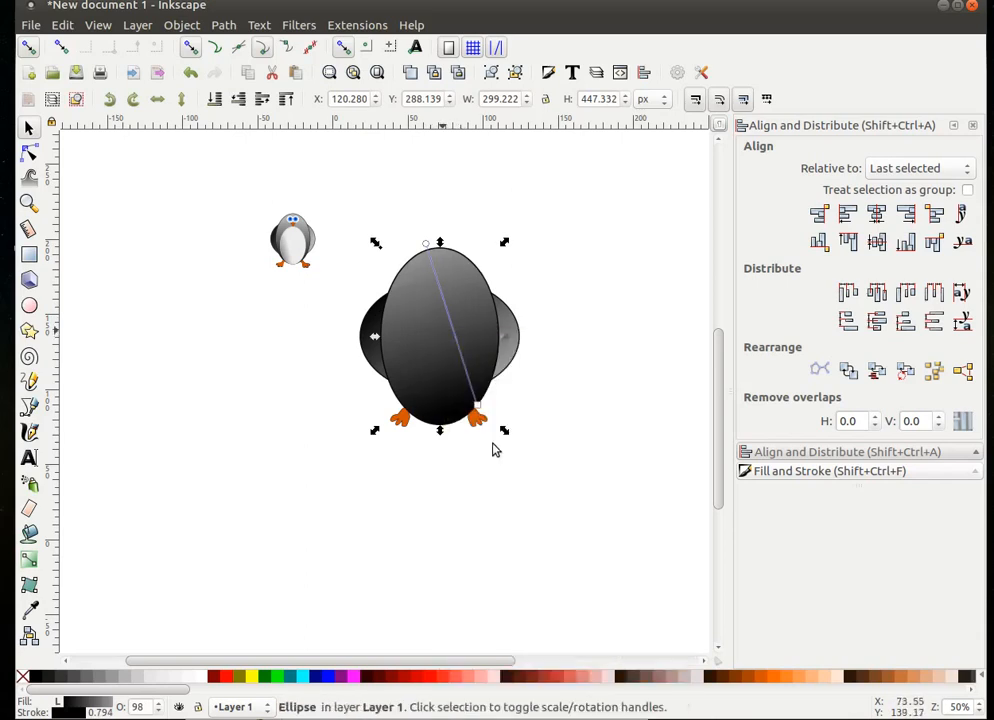
click(173, 686)
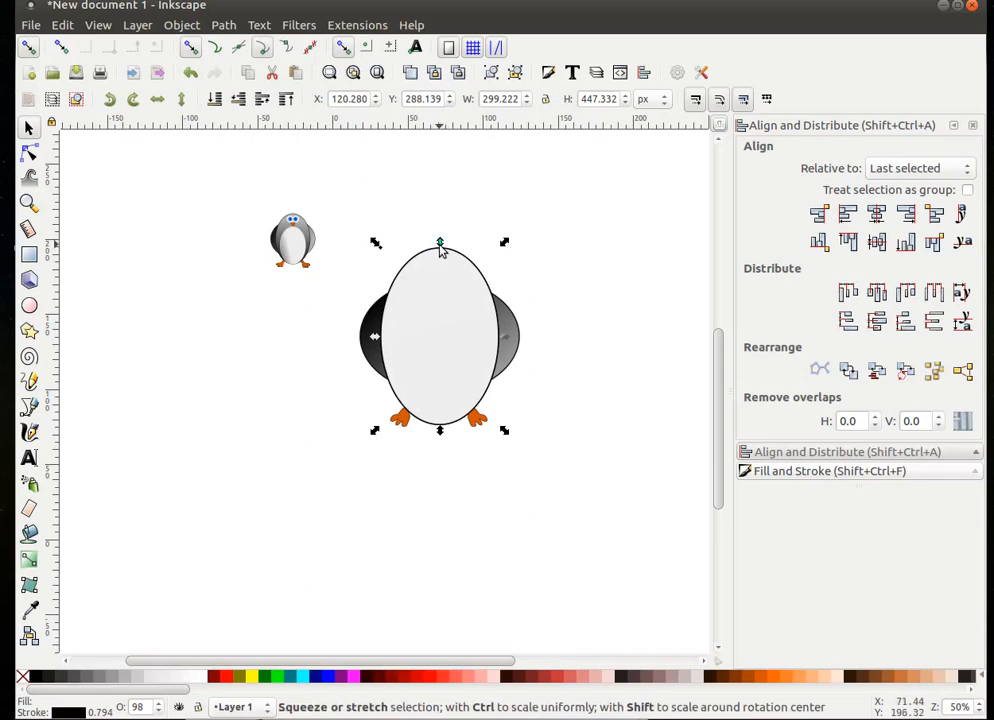
drag(441, 247, 462, 310)
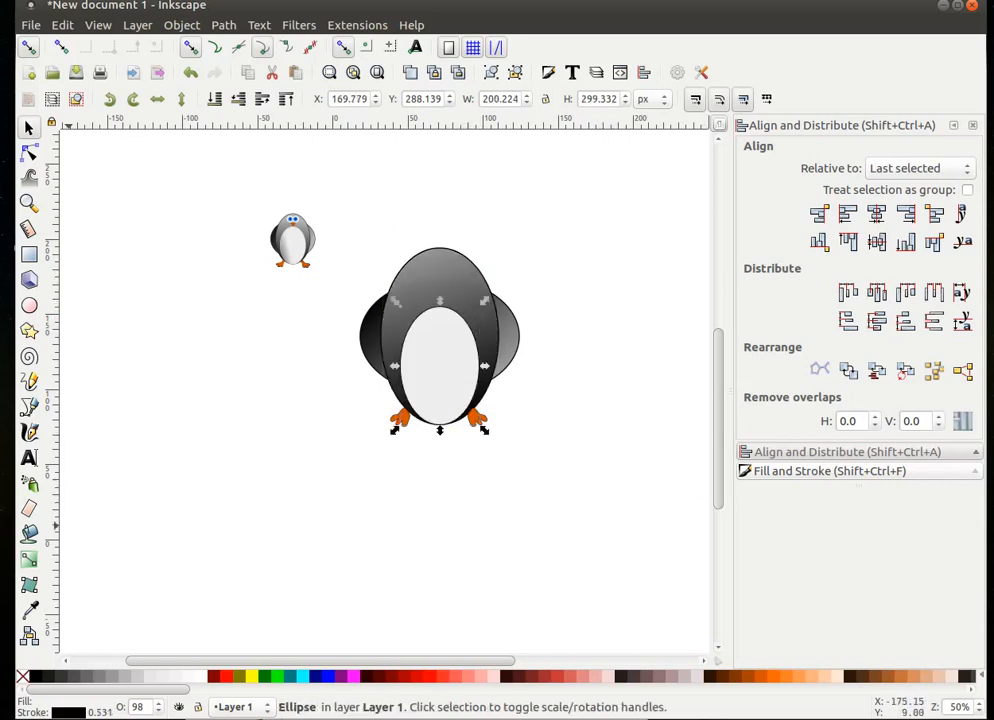
- Give the belly a short horizontal gradient using 20% and 40% Gray stops, drawn from the right
click(28, 562)
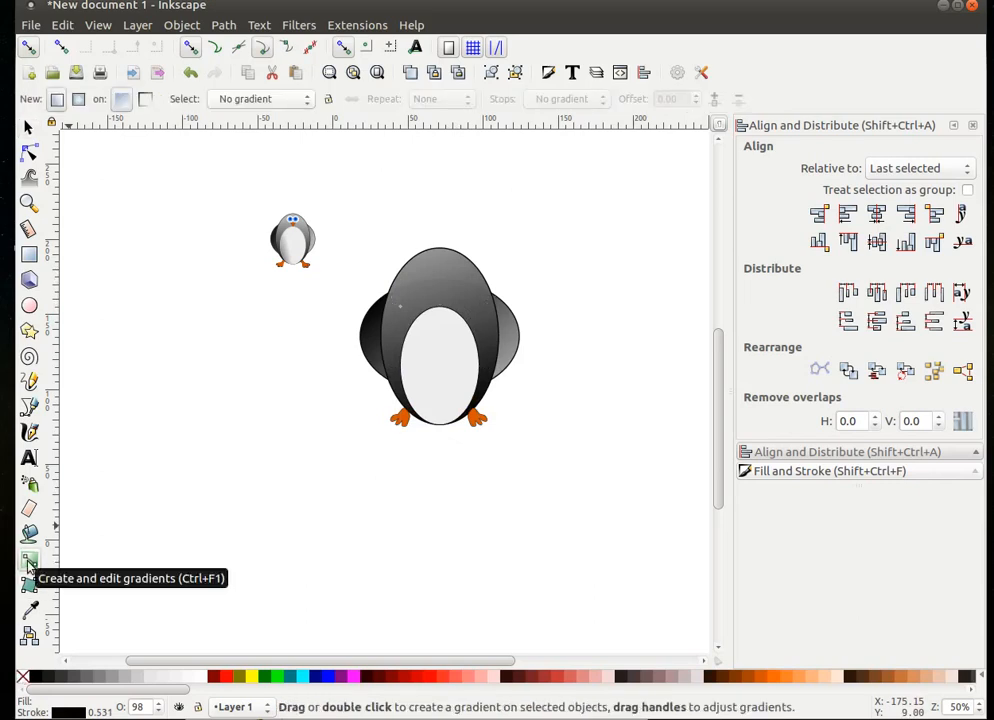
double_click(440, 385)
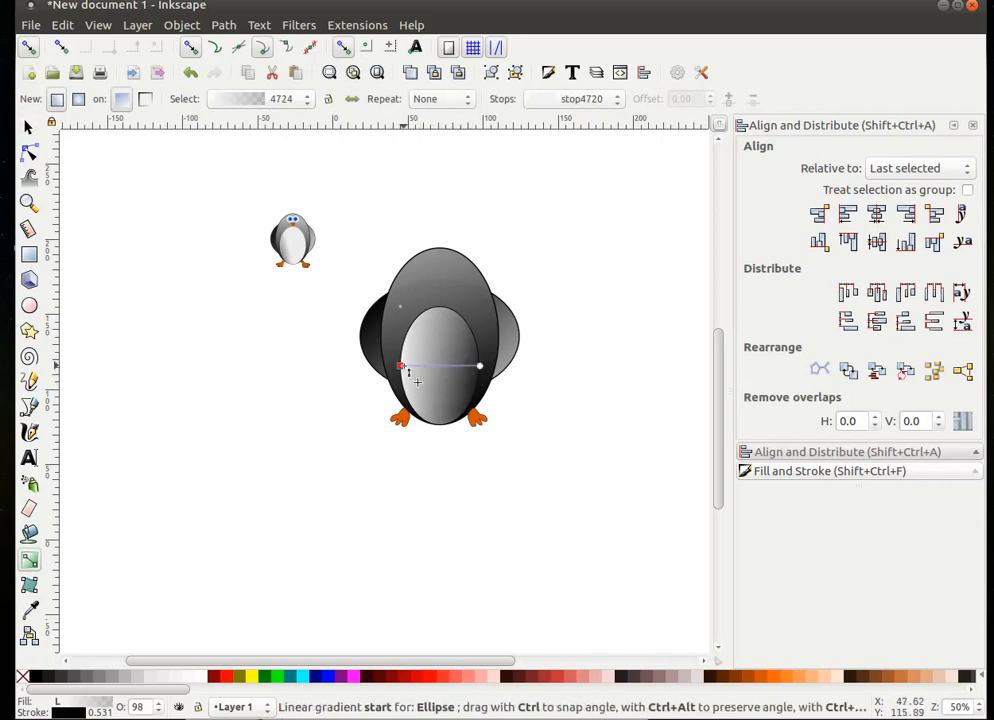
mouse_move(401, 367)
mouse_down()
mouse_move(453, 395)
mouse_move(476, 380)
mouse_move(468, 353)
mouse_move(401, 368)
mouse_up()
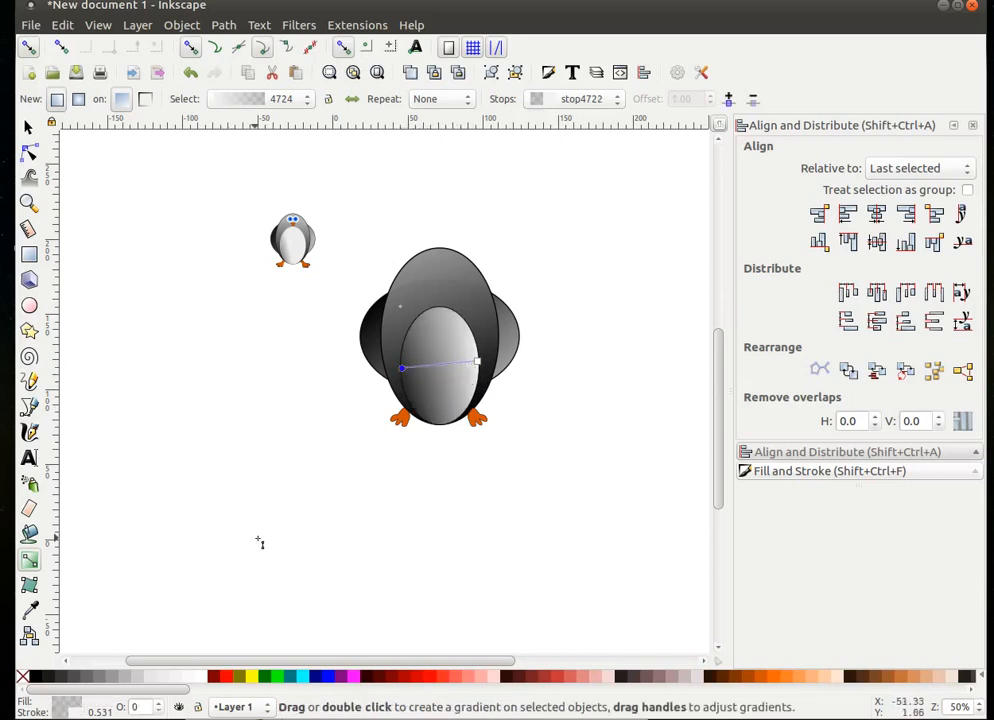
click(137, 680)
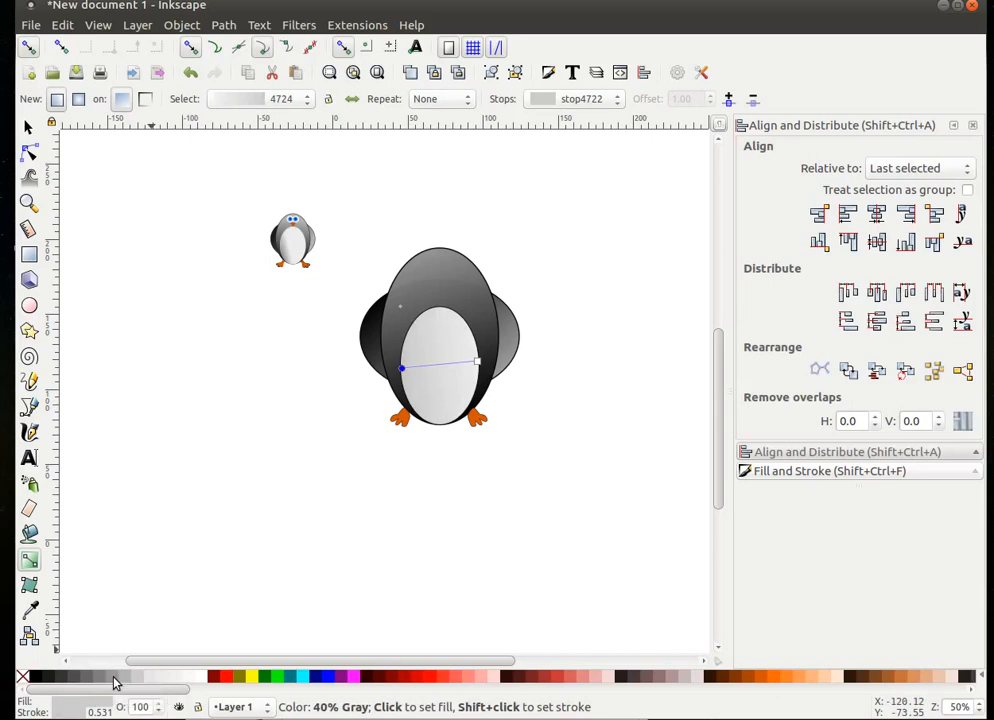
click(114, 677)
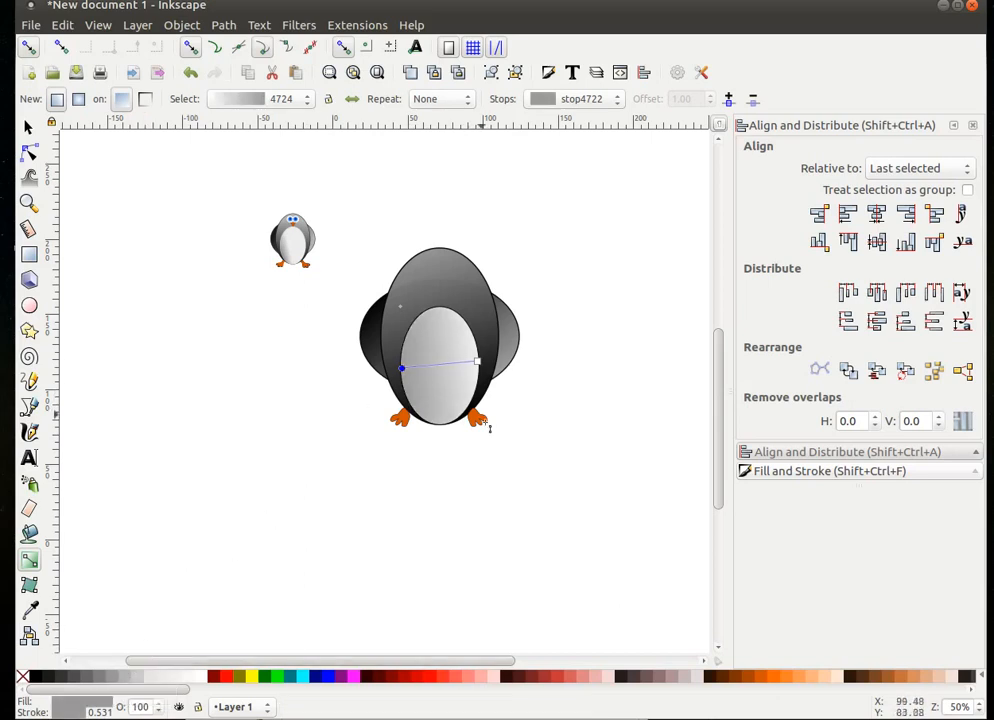
drag(474, 357, 410, 372)
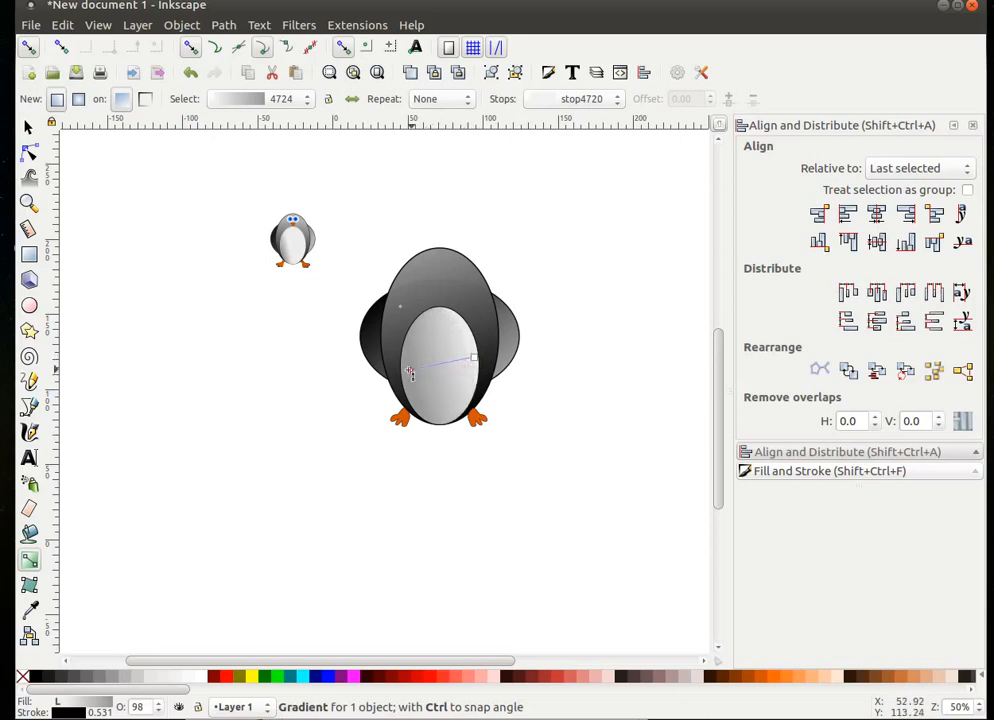
click(471, 358)
drag(469, 358, 444, 364)
click(484, 489)
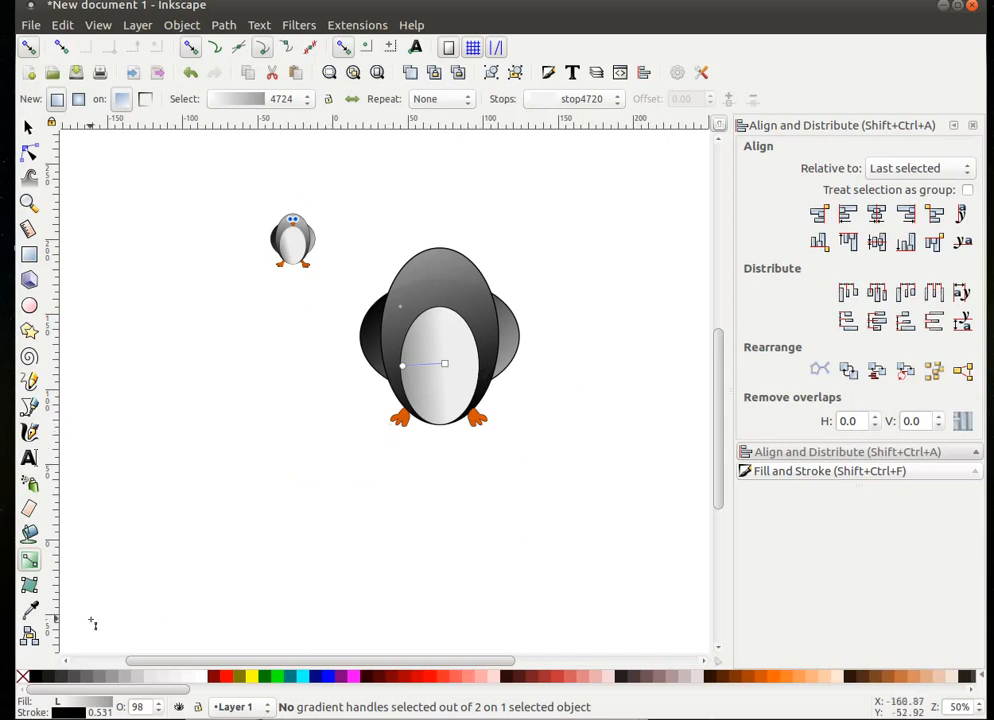
- Set the belly ellipse's stroke to none, leaving a borderless gradient belly
click(38, 307)
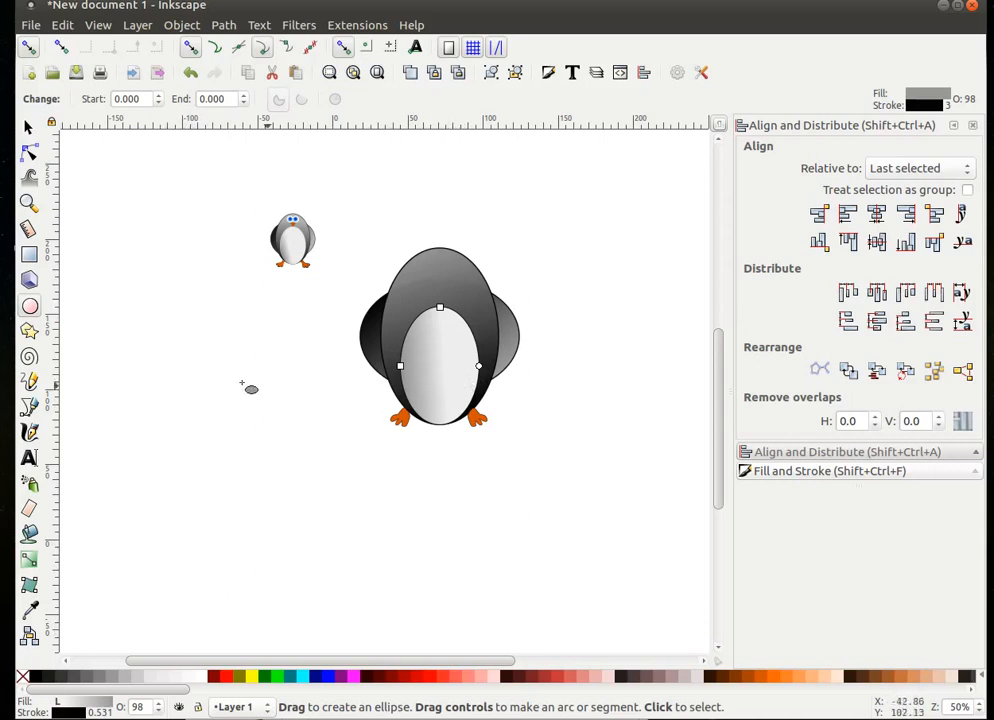
click(28, 127)
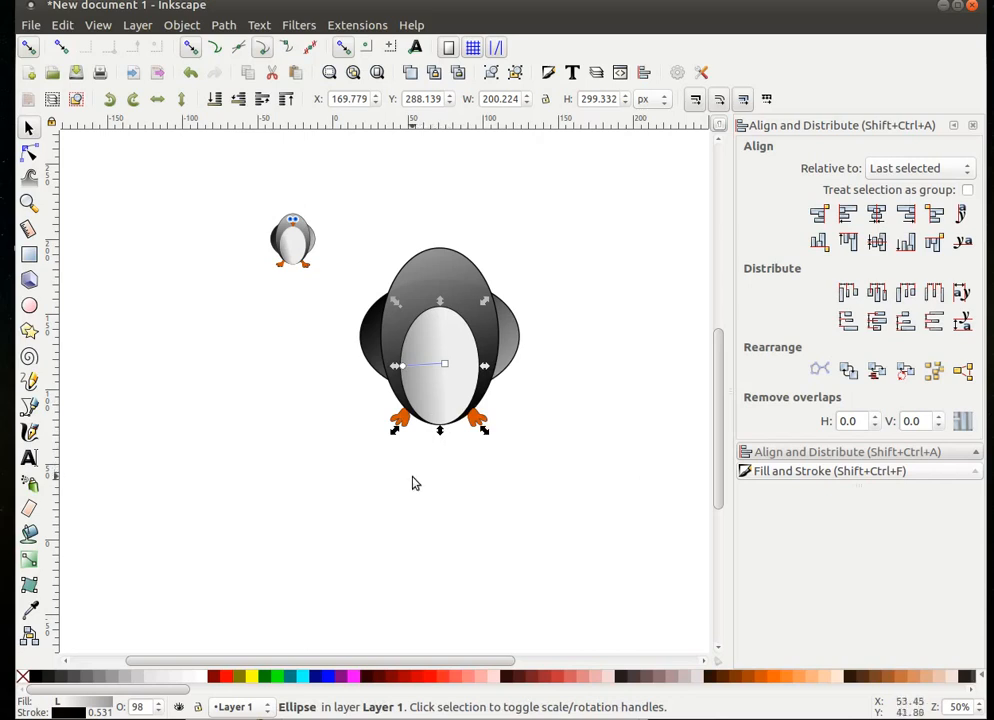
shift+click(22, 679)
click(493, 530)
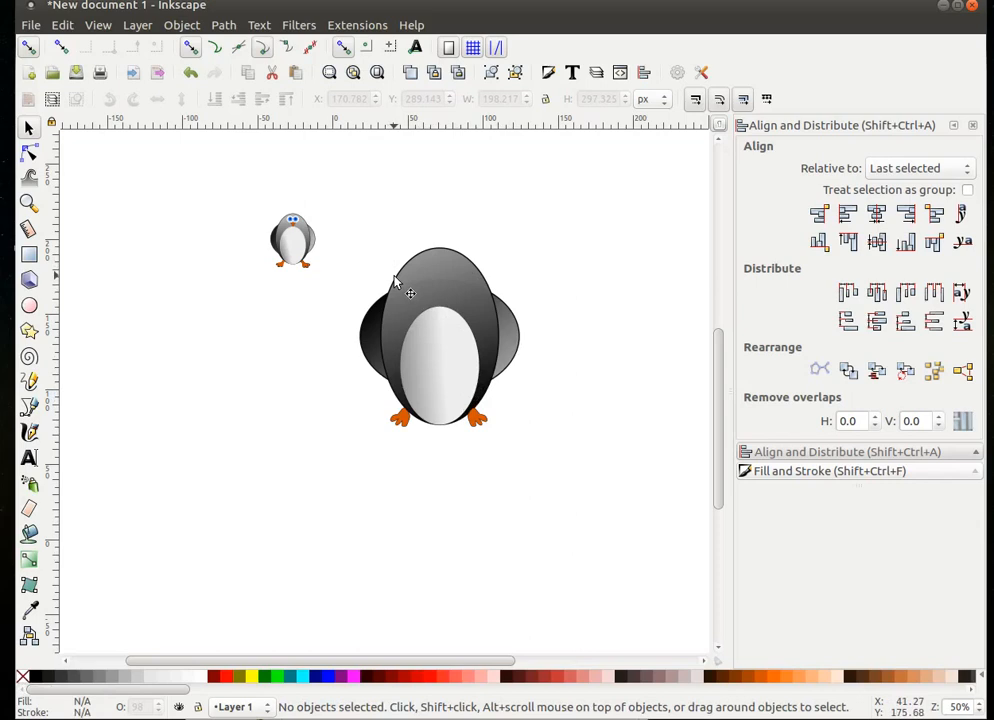
- Draw a small 58 × 58 px circle on the head, clear its stroke width, and fill it white
click(30, 309)
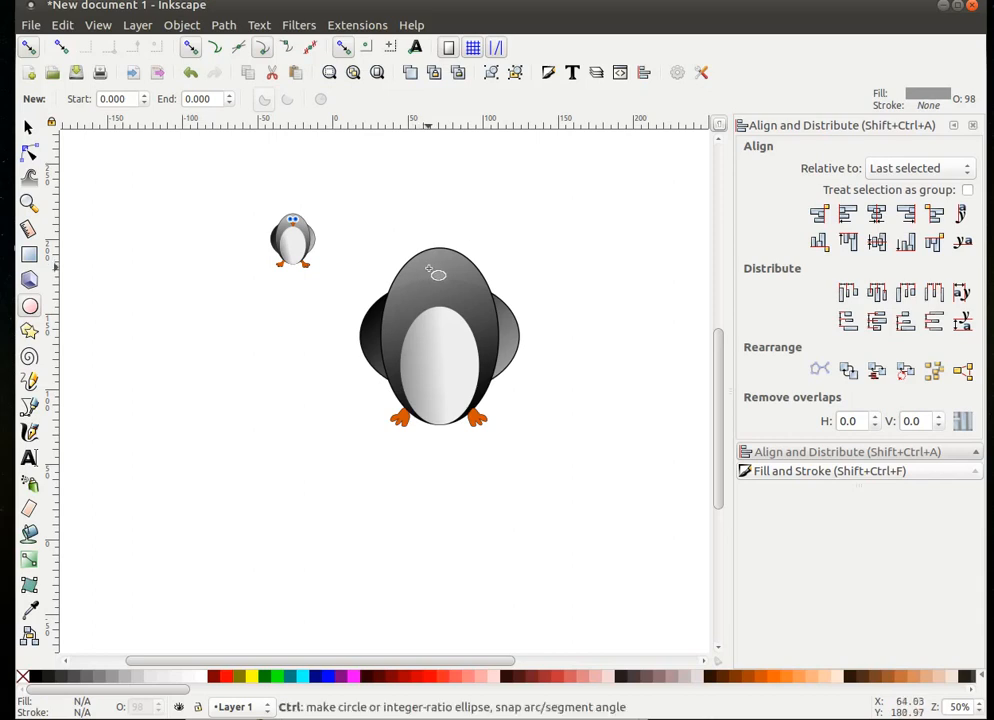
drag(418, 272, 442, 297)
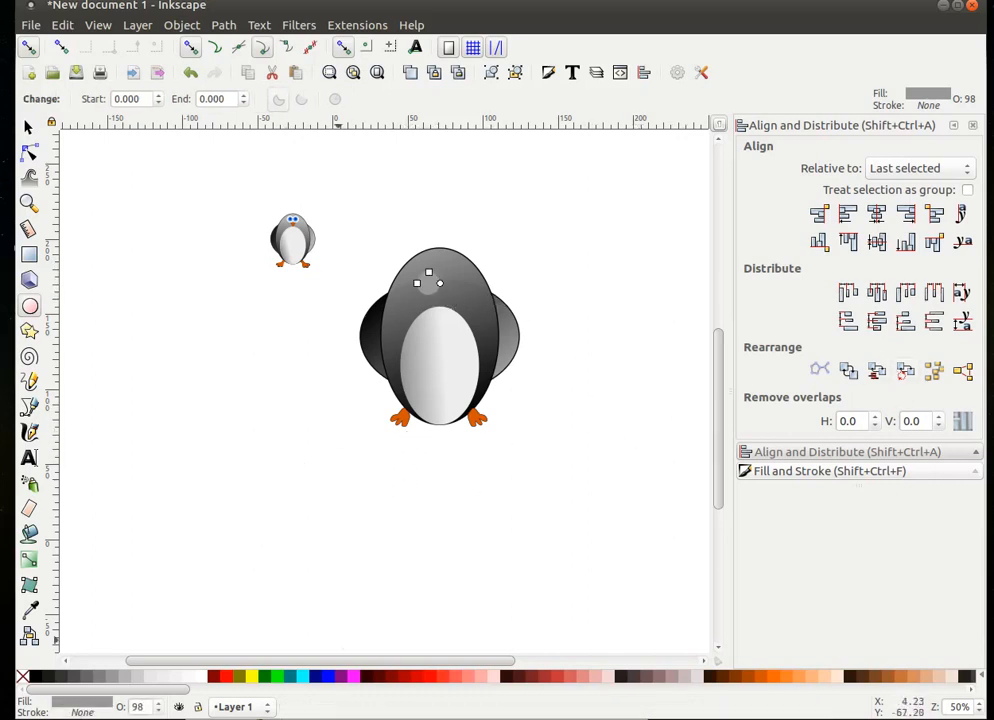
click(833, 474)
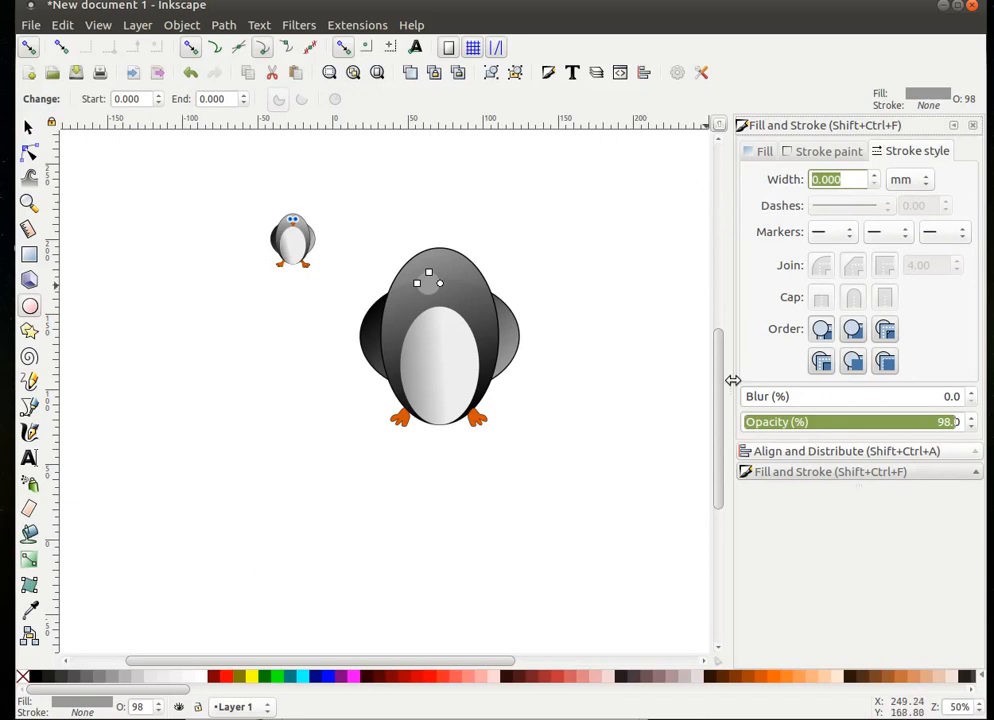
key(BackSpace)
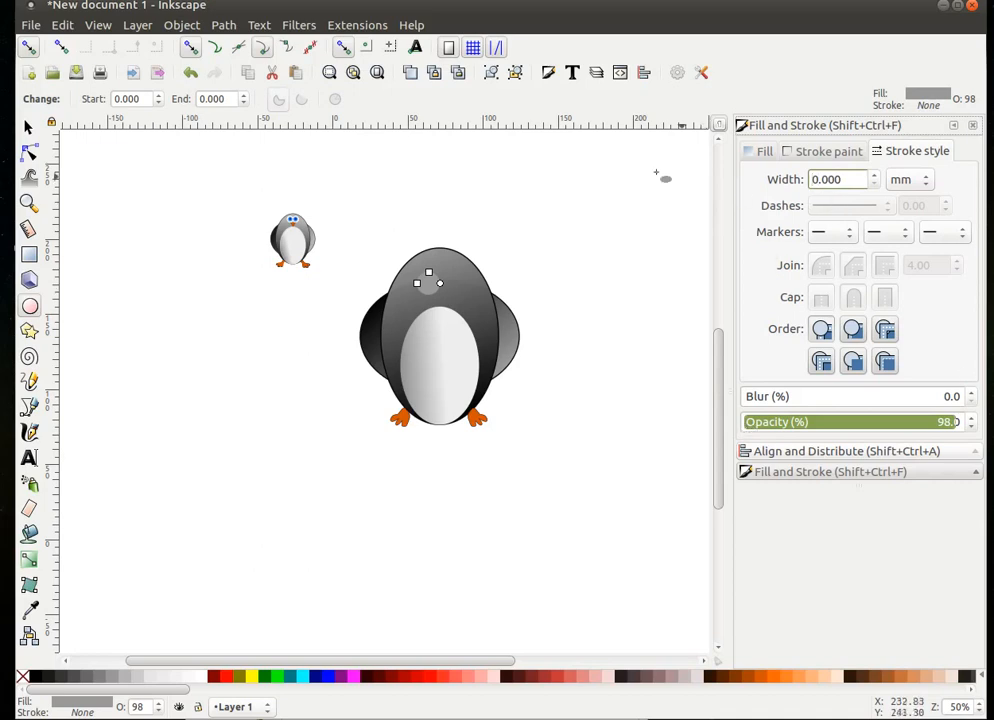
click(28, 127)
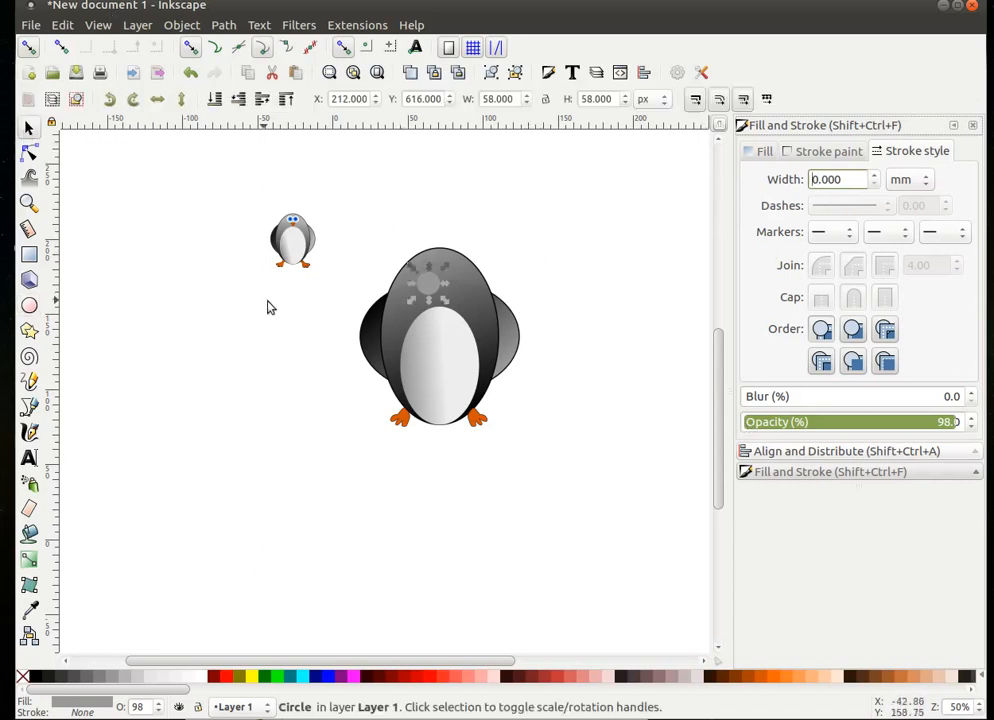
click(201, 679)
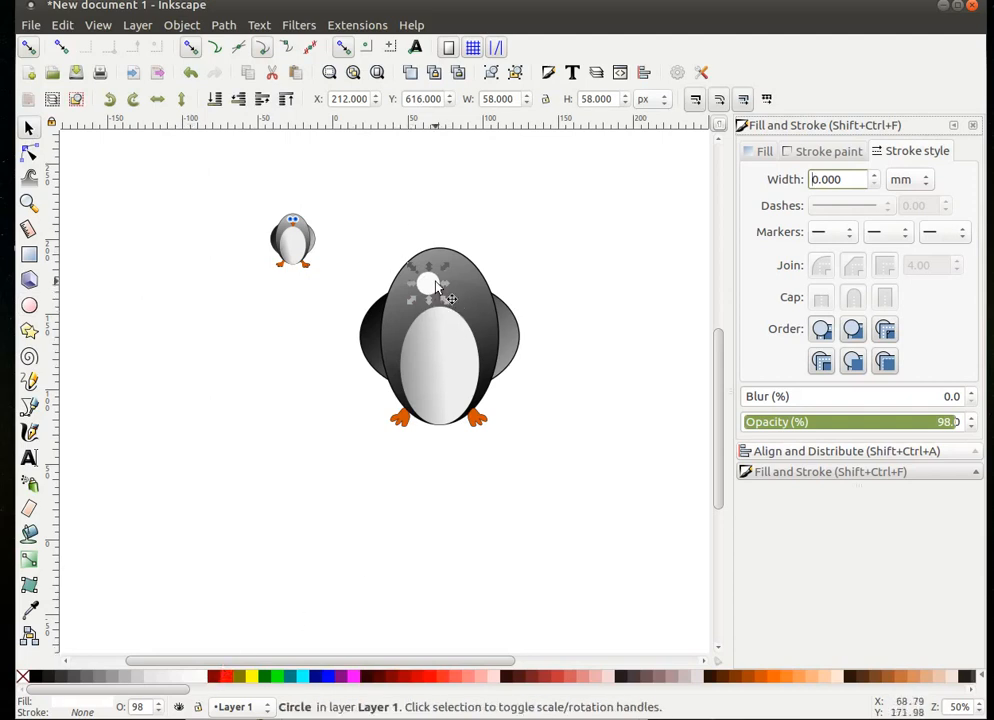
- Duplicate the white eye circle and place the copy to its right as the second eye
right_click(436, 287)
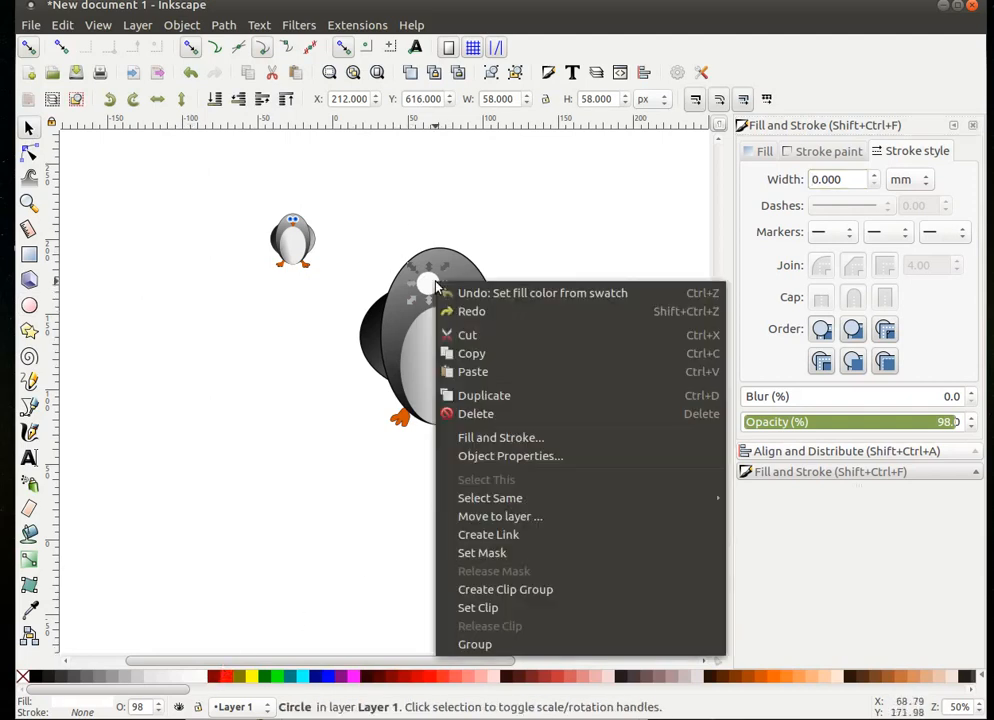
click(497, 399)
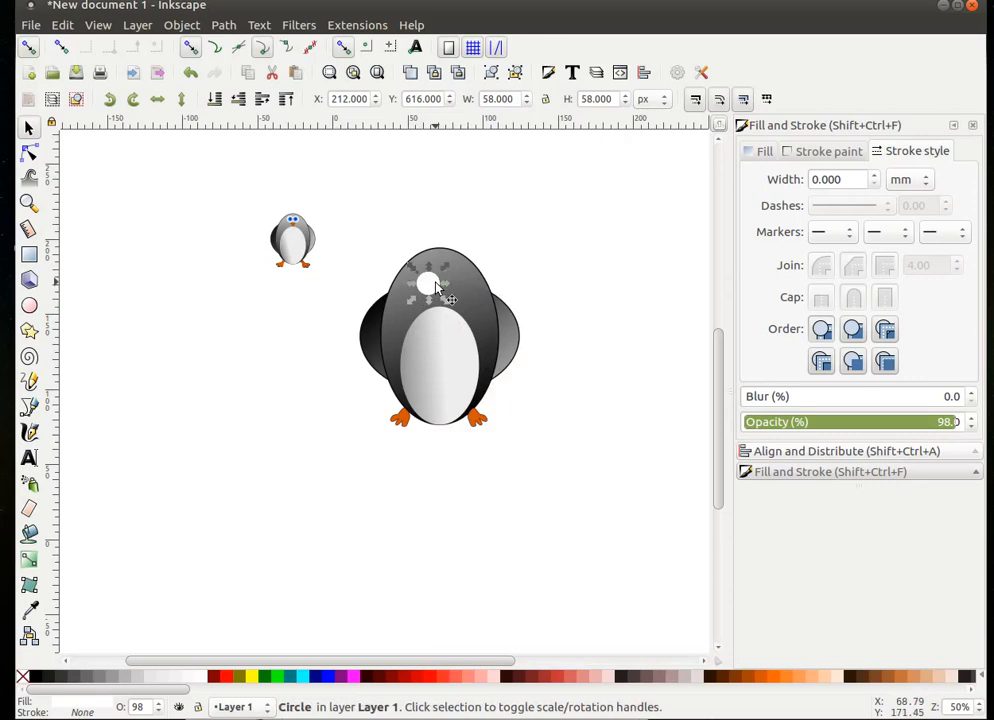
drag(436, 288, 458, 287)
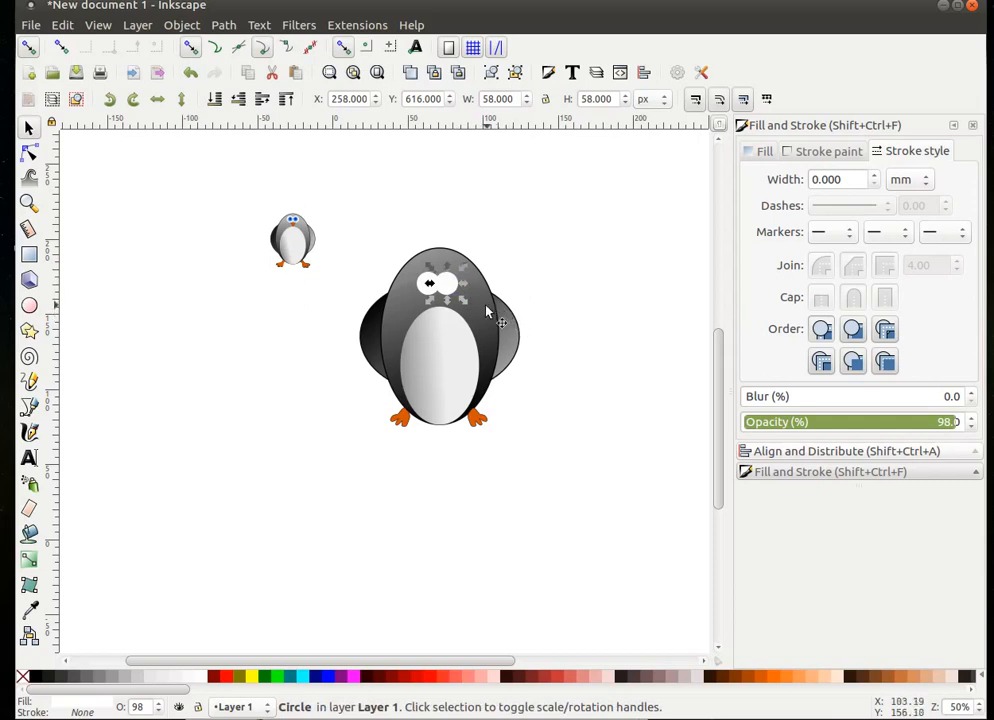
click(310, 406)
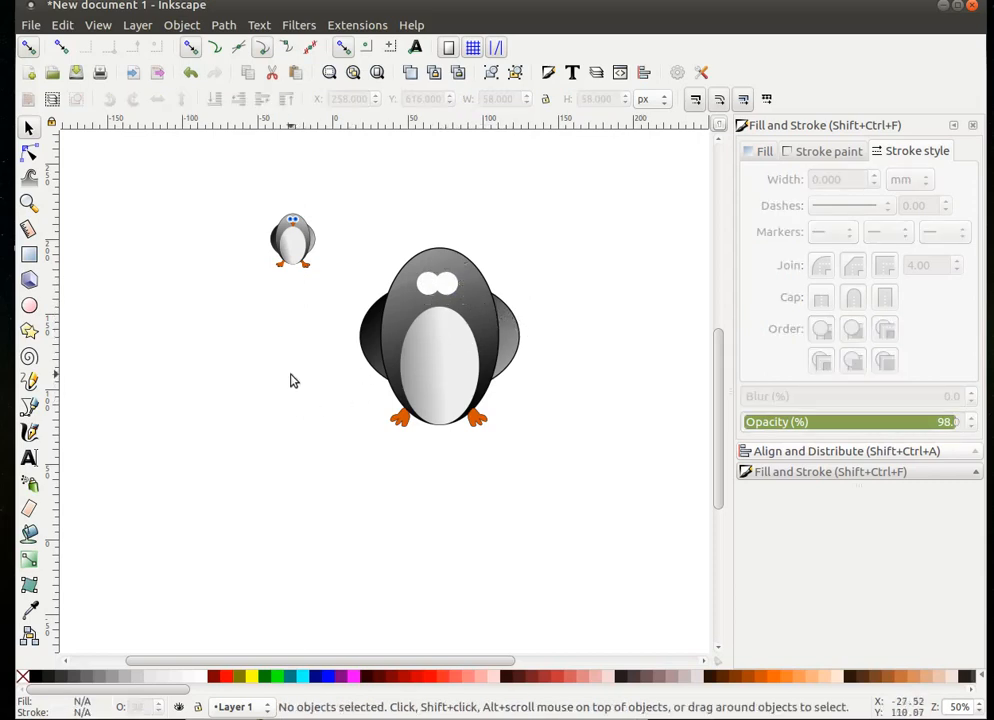
- Raise both eyes higher on the head and widen them together to about 124 × 58 px
click(427, 287)
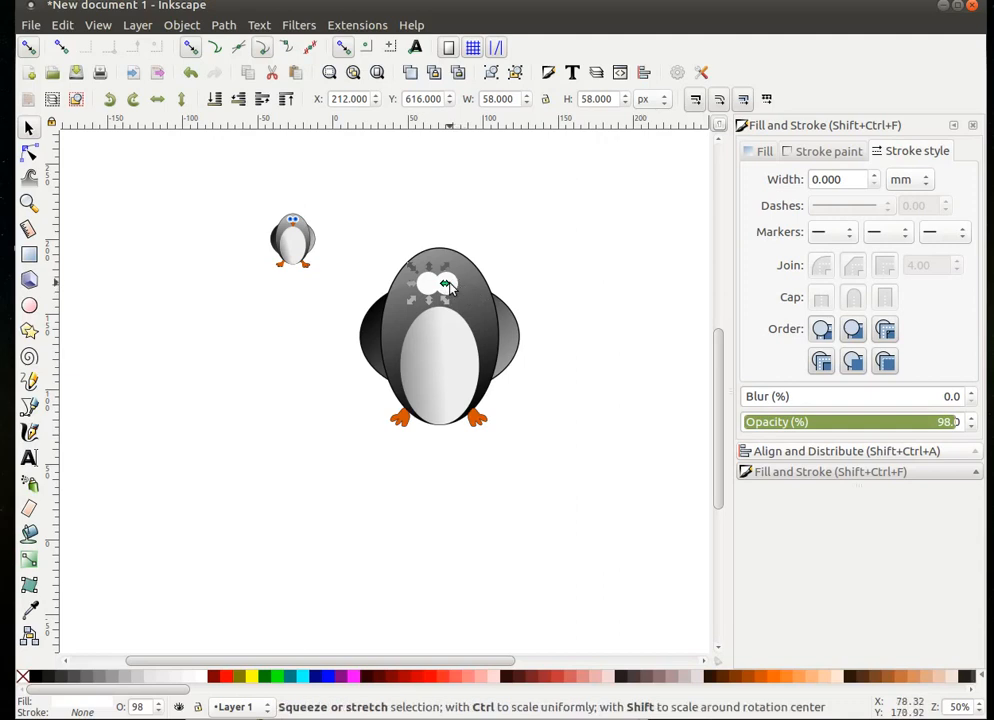
shift+click(456, 287)
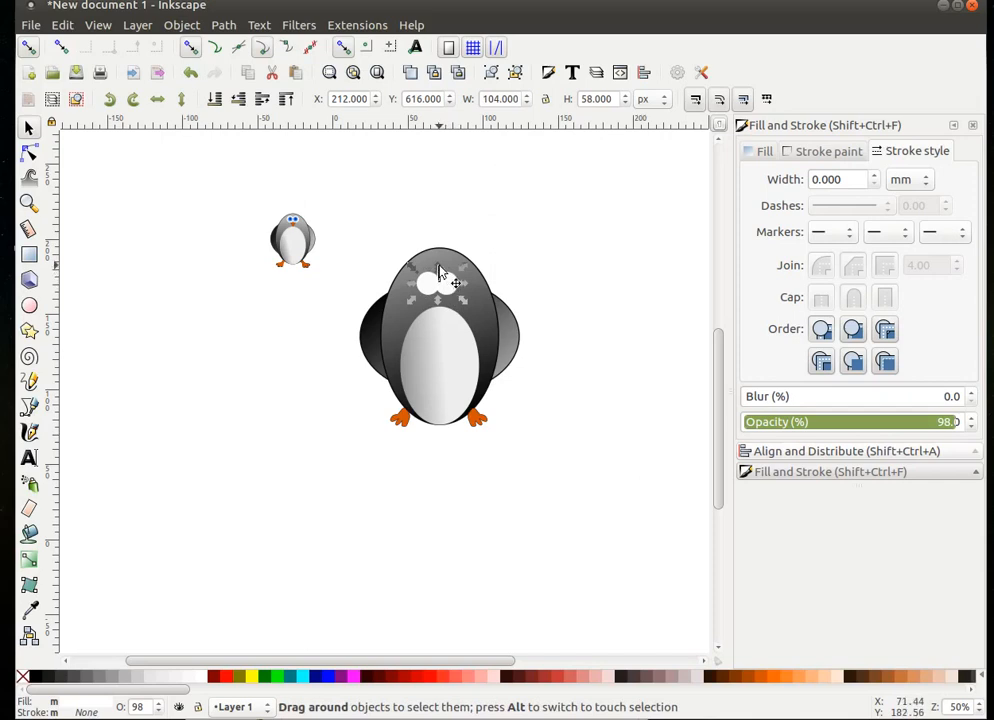
mouse_move(440, 287)
mouse_down()
mouse_move(443, 271)
mouse_move(443, 283)
mouse_up()
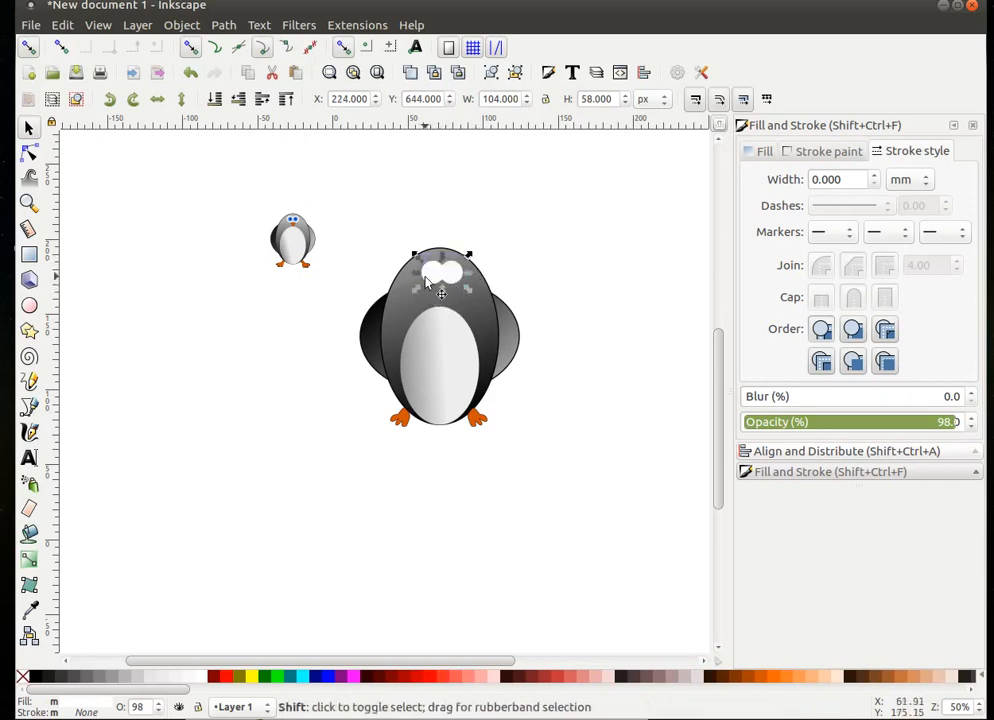
mouse_move(421, 279)
mouse_down()
mouse_move(405, 282)
mouse_move(414, 280)
mouse_up()
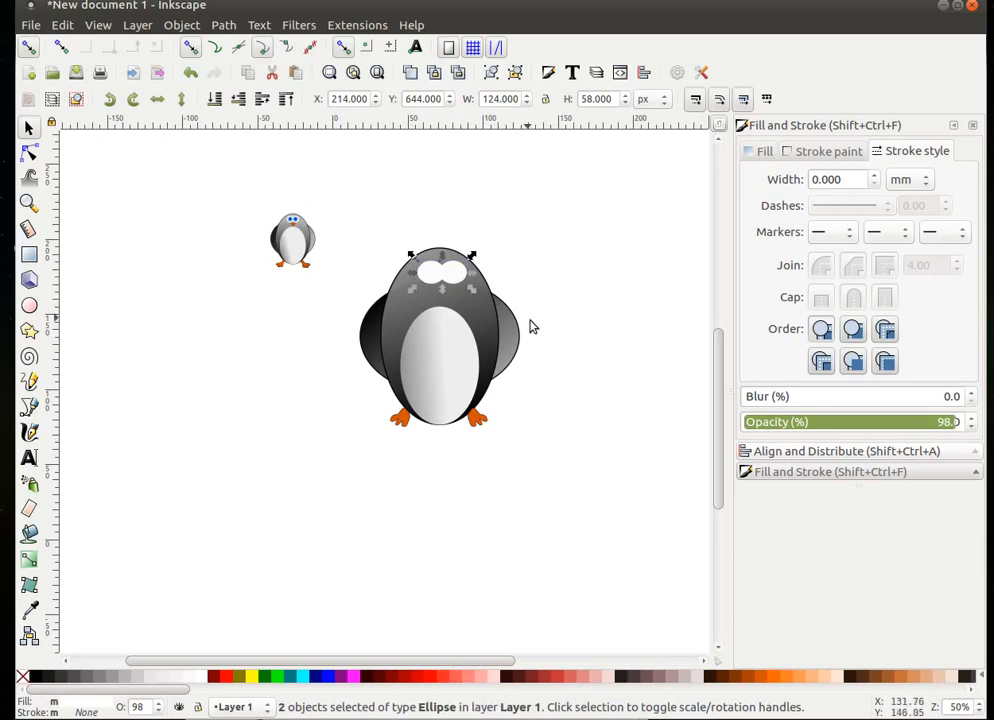
click(540, 399)
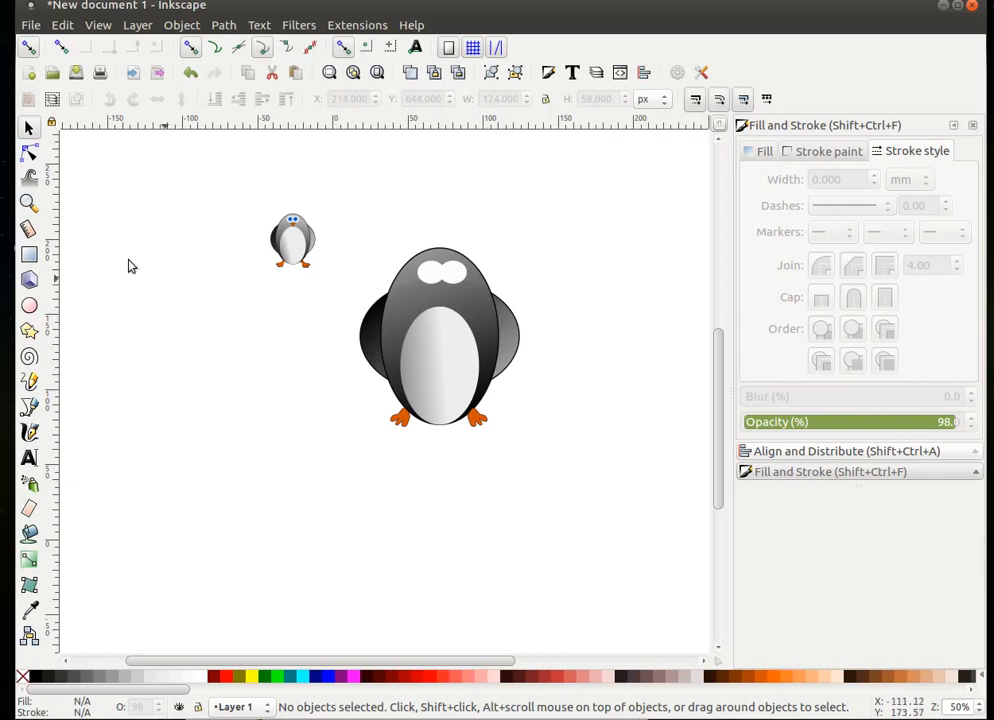
- Zoom in around the two white eyes and scroll the canvas to centre them
click(29, 203)
drag(417, 261, 485, 302)
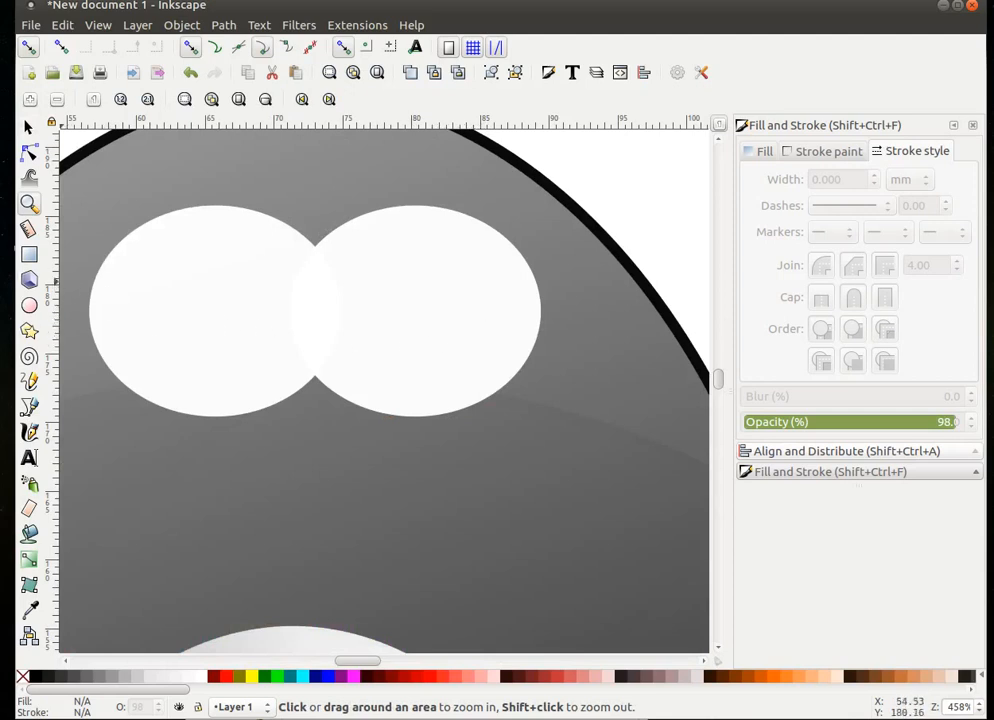
click(29, 305)
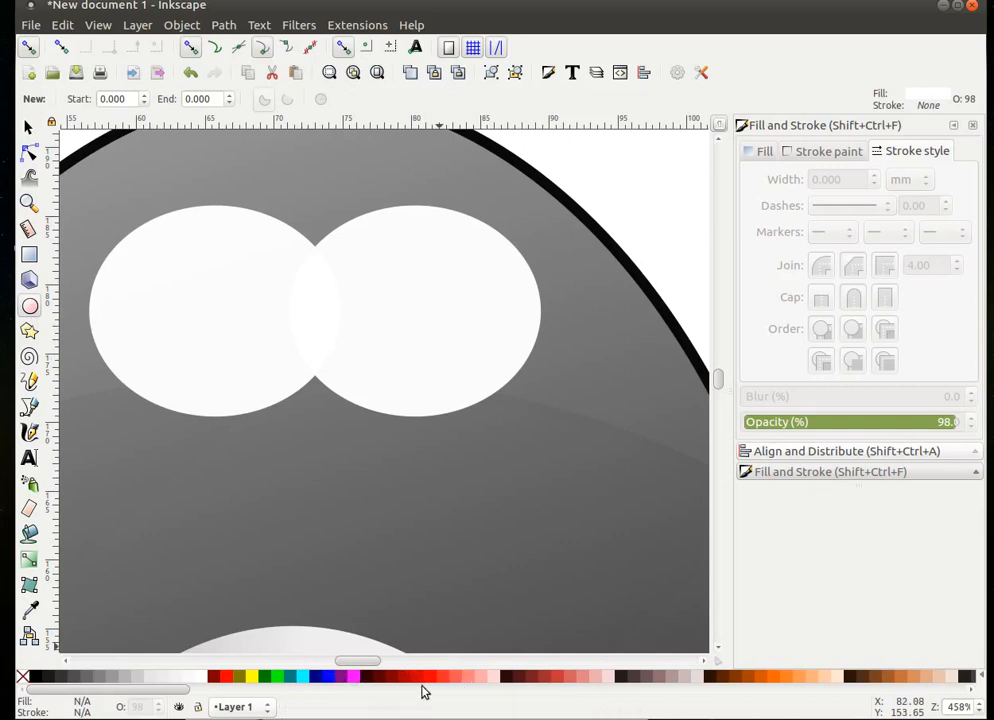
scroll(421, 679, down, 3)
scroll(360, 679, down, 1)
scroll(360, 679, down, 2)
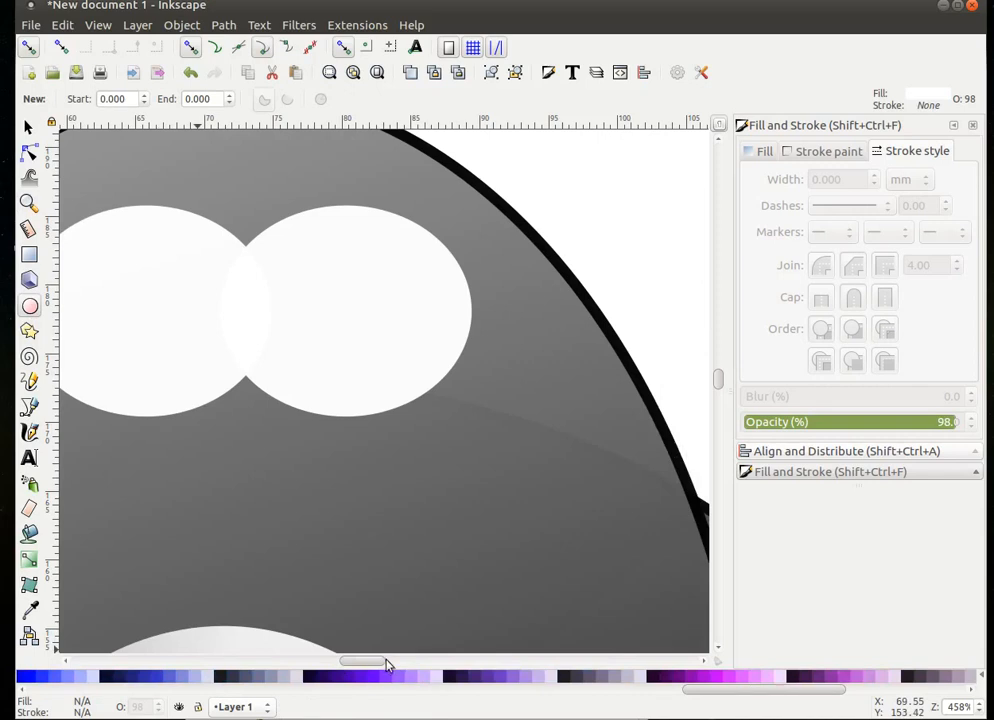
drag(379, 662, 369, 663)
- Draw a light blue #5599FF circle and position it inside the left eye
scroll(325, 688, up, 5)
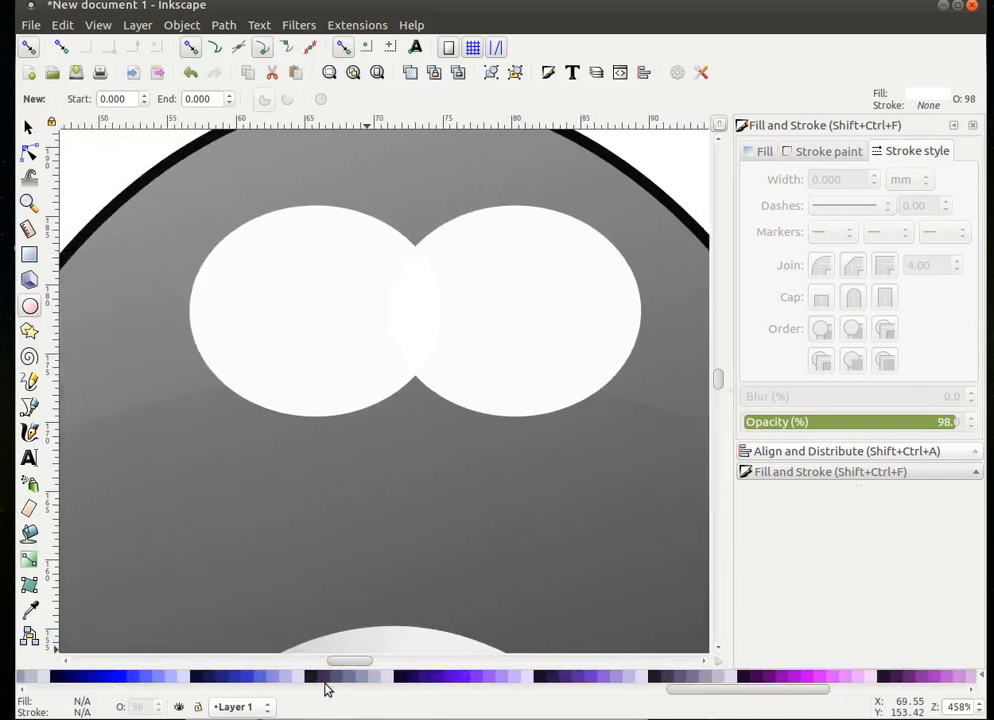
scroll(325, 688, up, 2)
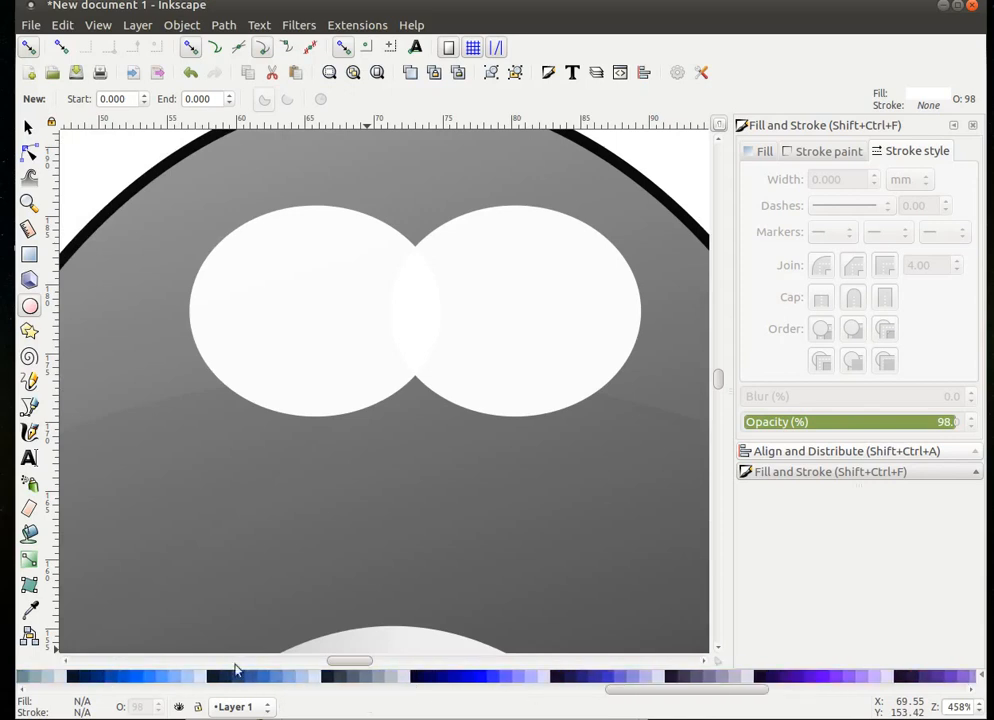
click(160, 683)
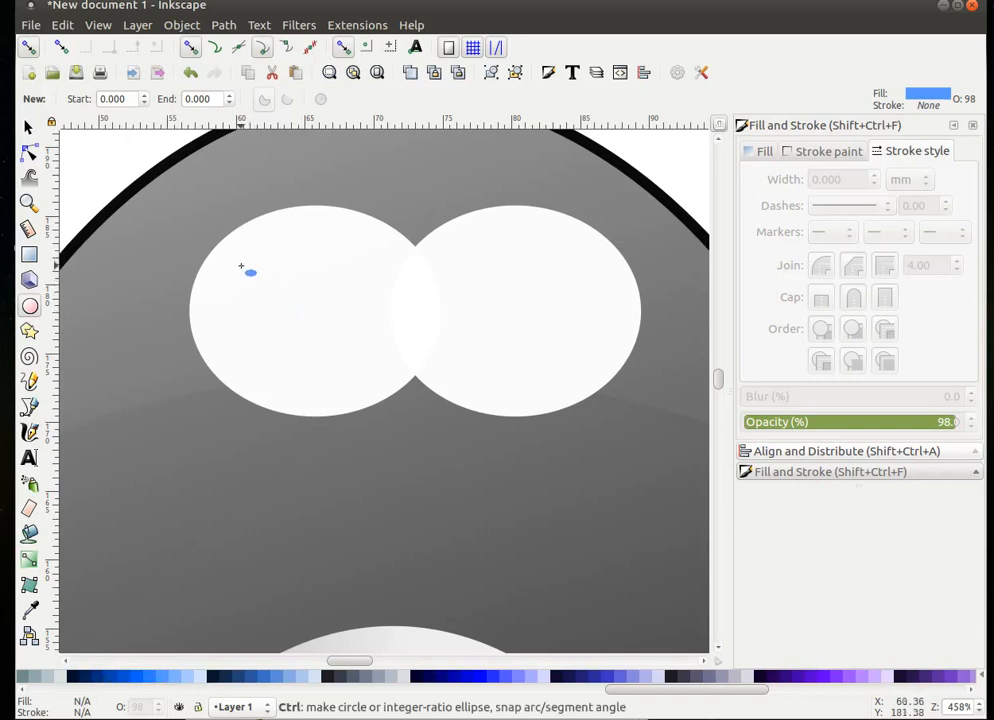
drag(256, 259, 422, 424)
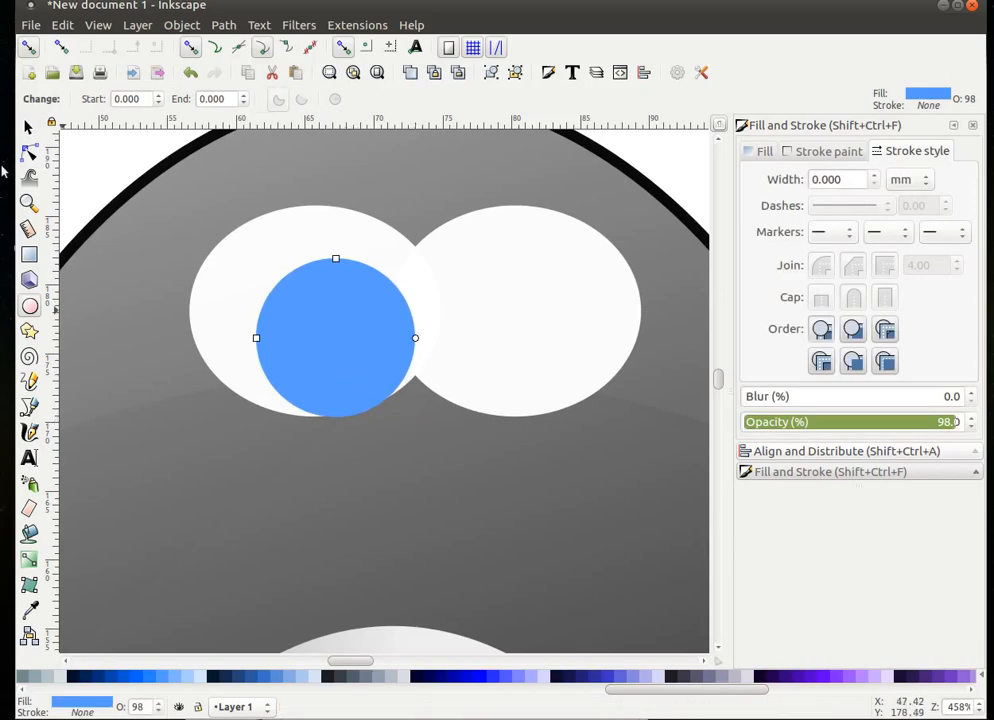
click(29, 127)
drag(328, 343, 286, 315)
- Duplicate the blue iris and centre the copy in the right eye
right_click(287, 315)
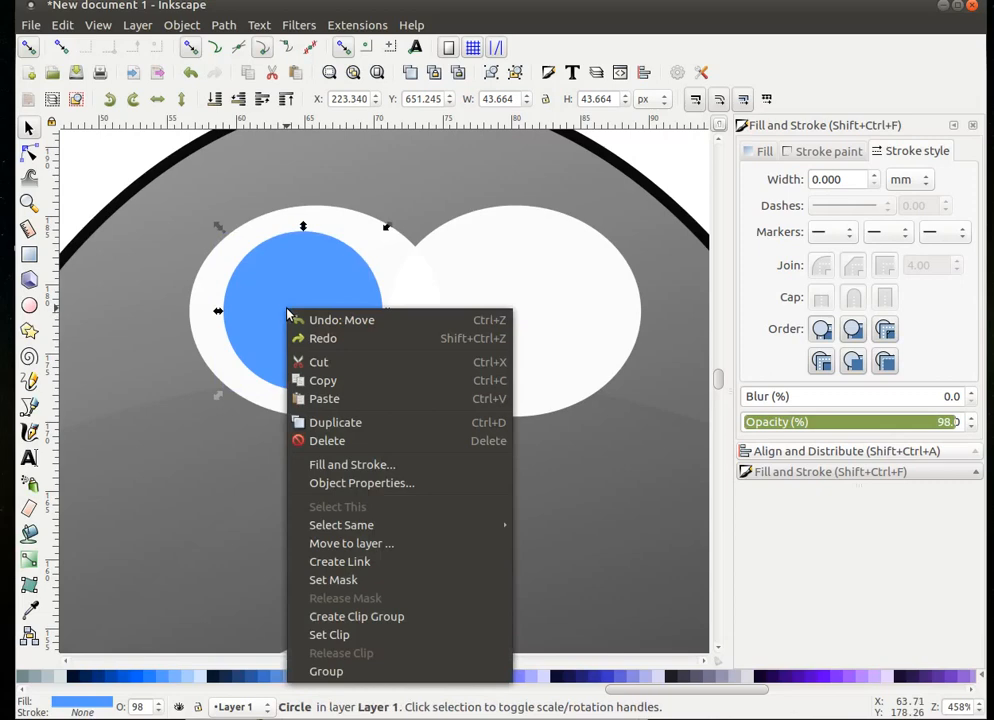
click(344, 423)
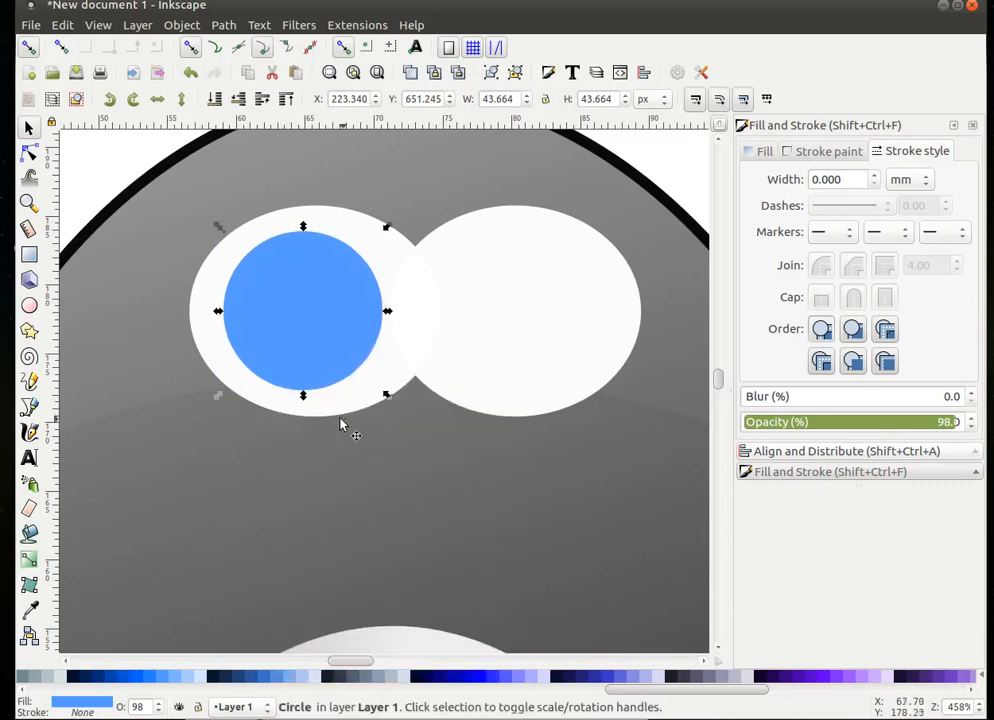
drag(320, 324, 428, 327)
drag(465, 330, 530, 321)
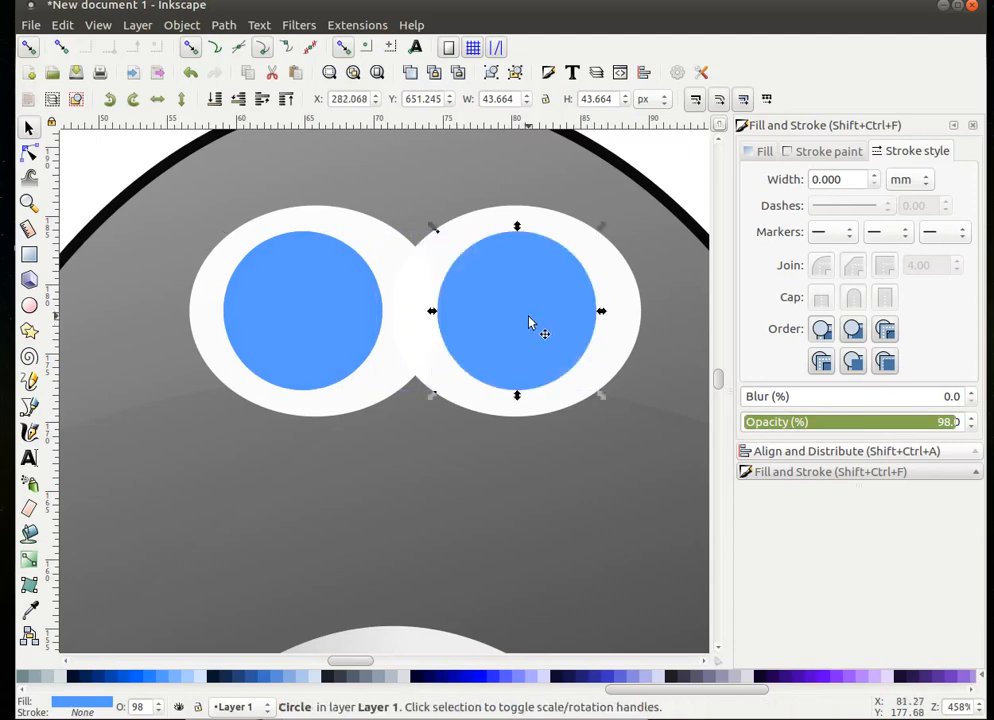
click(355, 477)
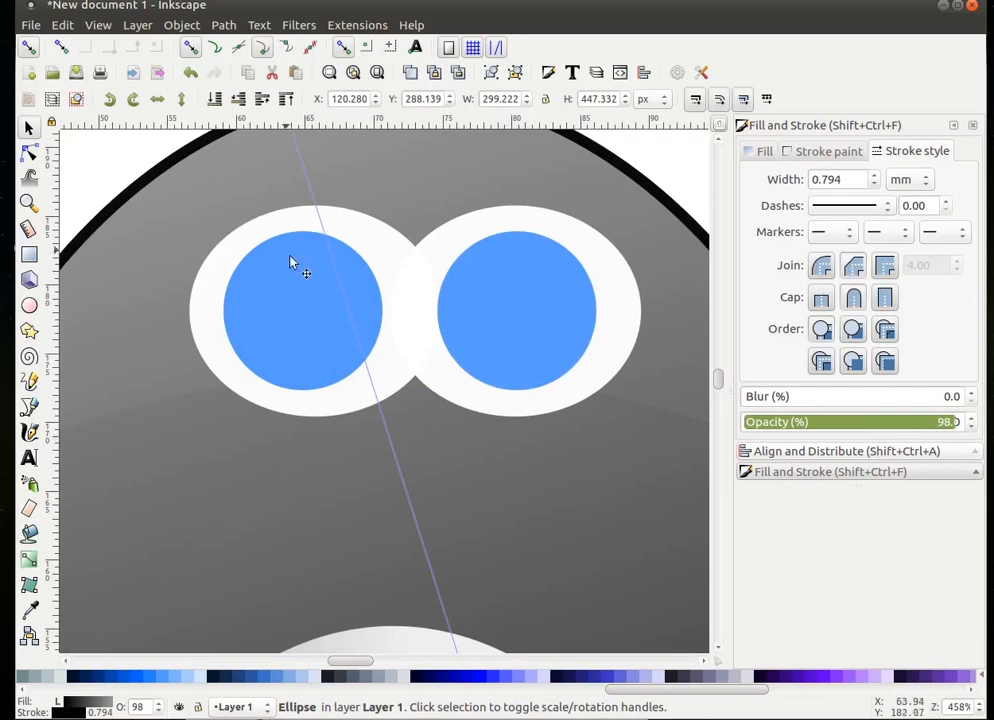
- Duplicate the left iris, colour it dark blue #003380, and shrink it into a pupil
click(289, 333)
right_click(290, 333)
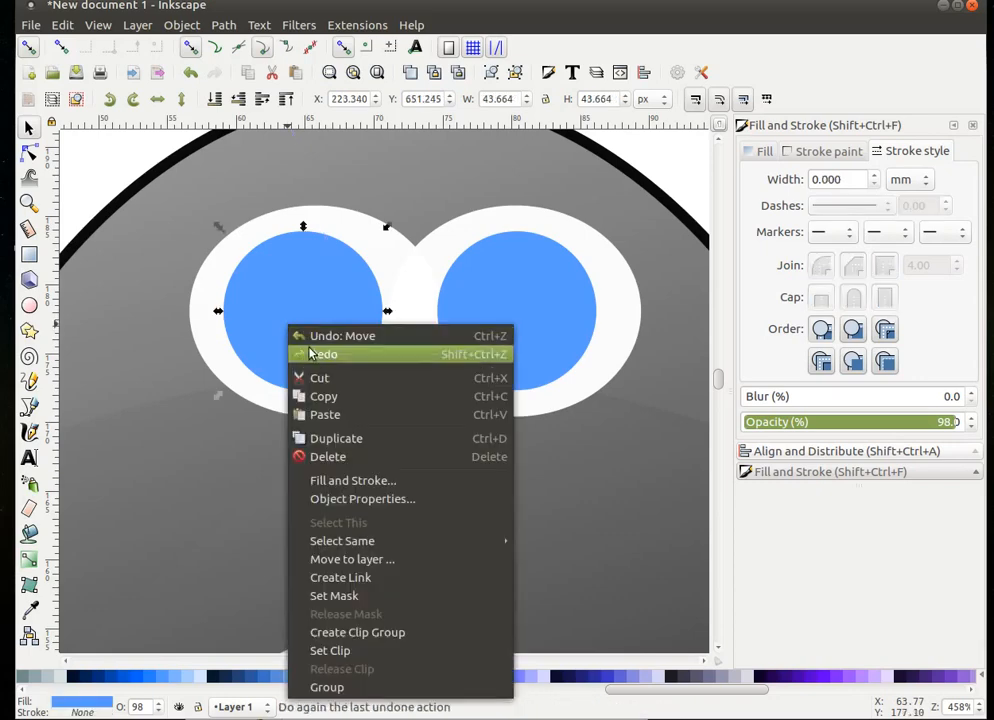
click(355, 440)
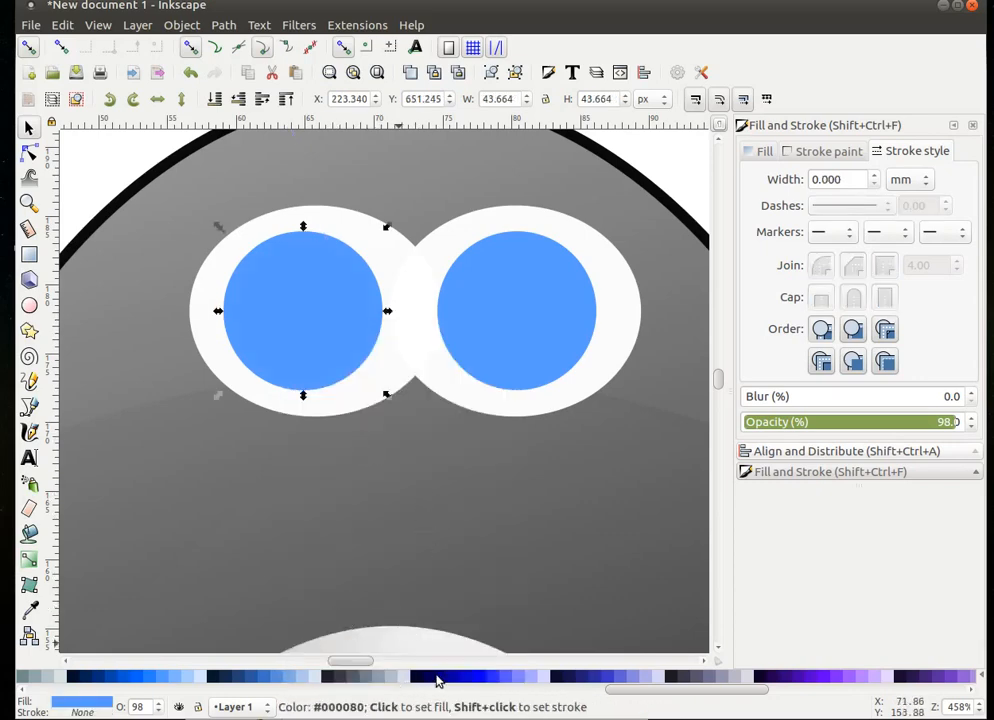
click(101, 678)
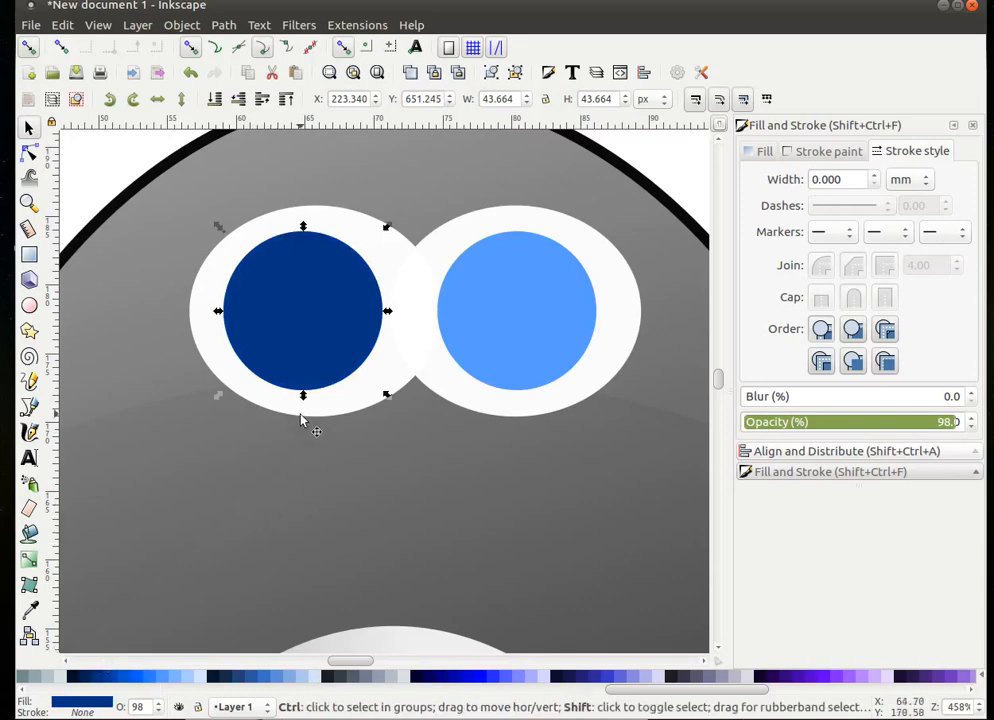
drag(305, 400, 317, 362)
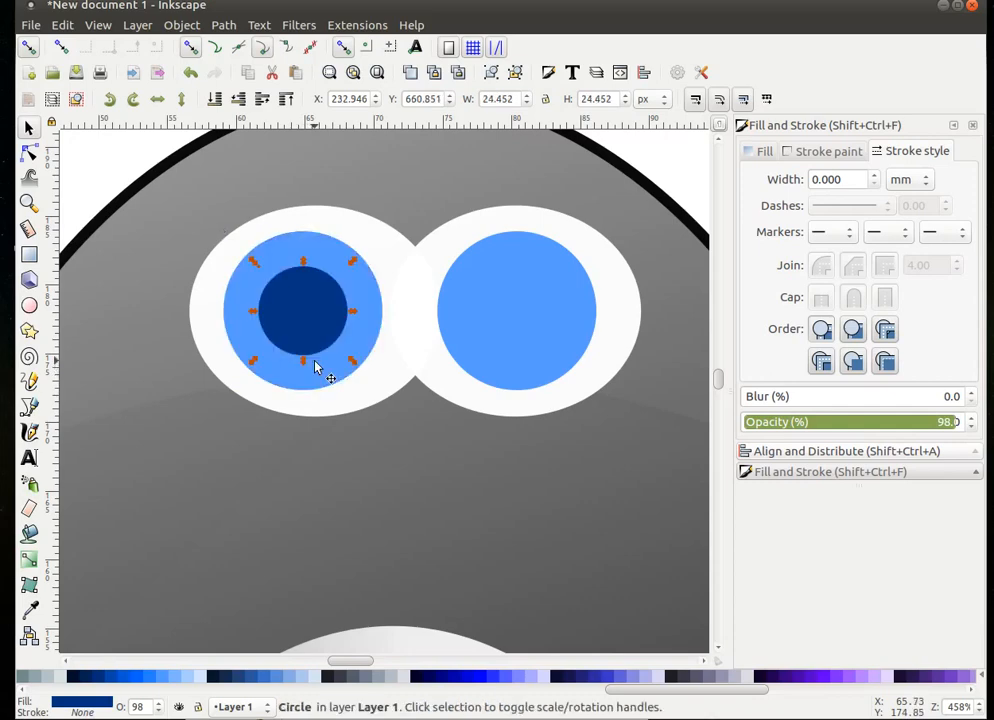
- Duplicate the dark blue pupil and move the copy into the right iris
right_click(311, 301)
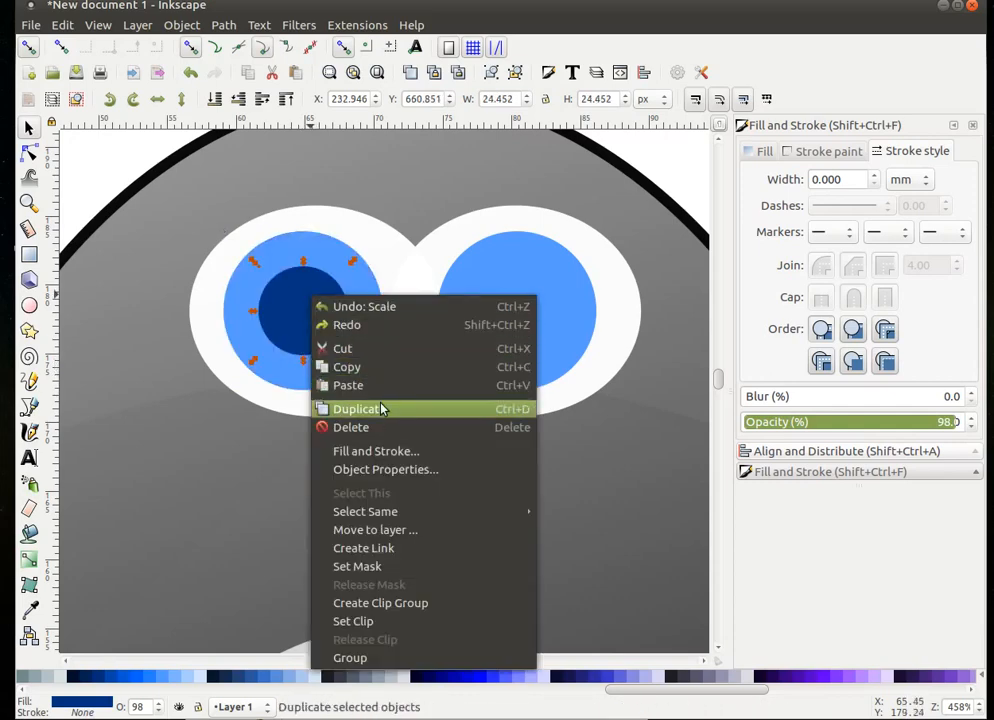
click(377, 409)
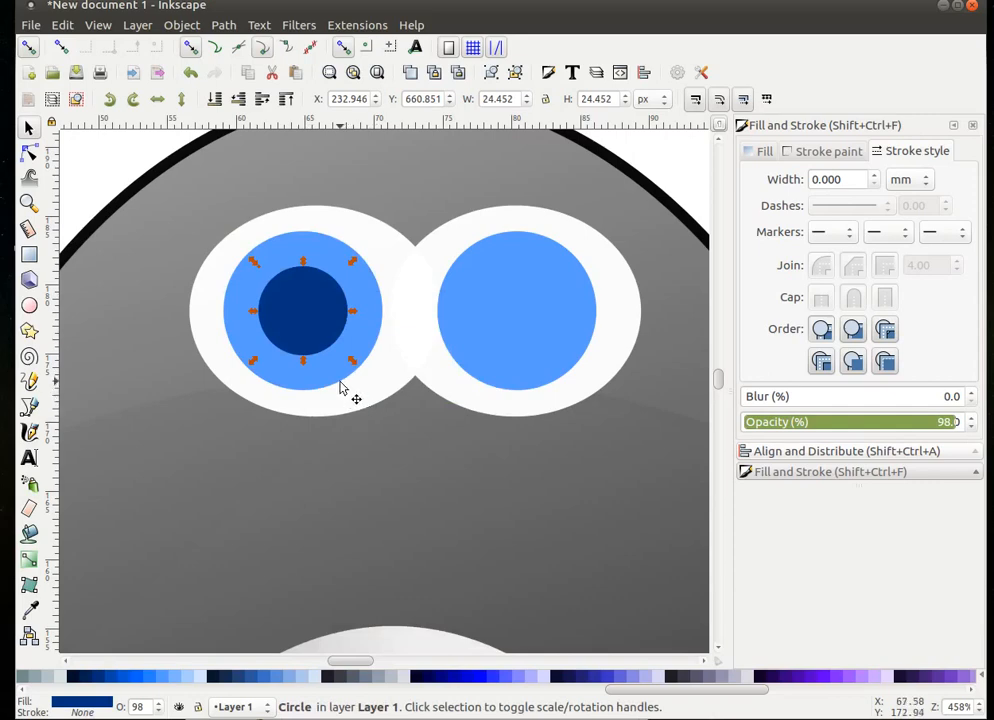
drag(317, 326, 537, 310)
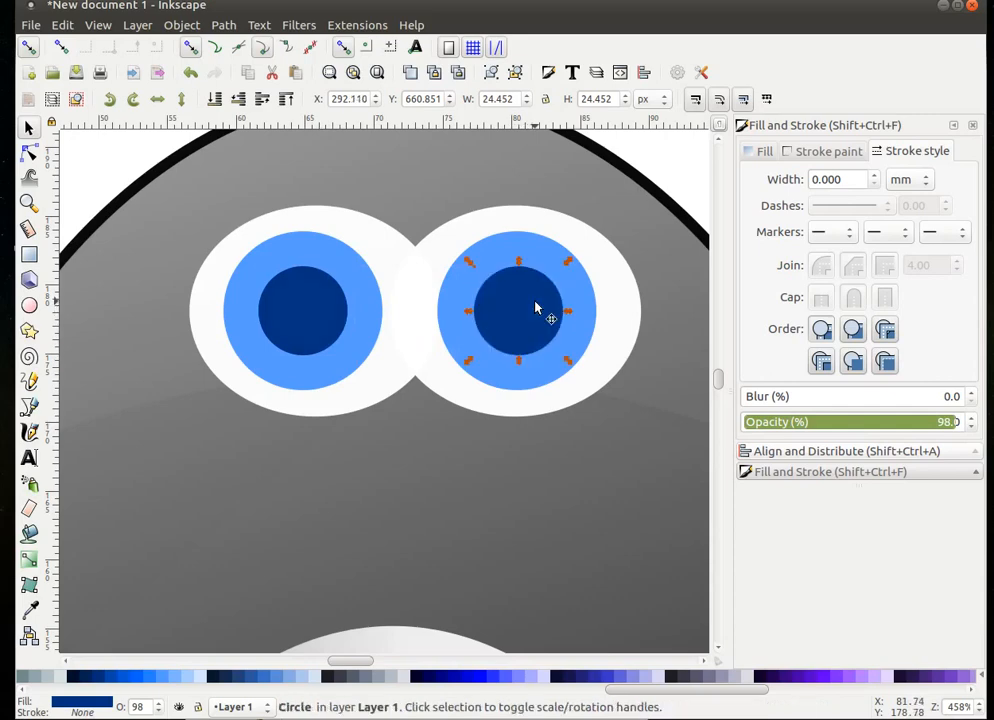
click(466, 503)
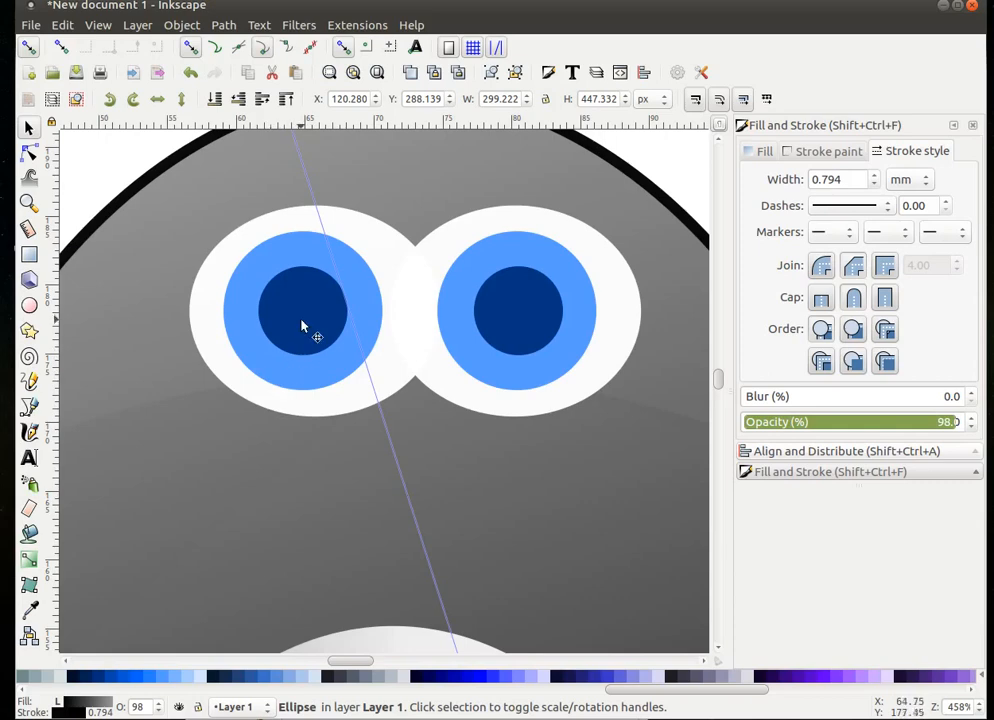
- Draw a tiny white highlight circle on the left pupil, nudge it up-left, and enlarge it to about 8.1 px
click(30, 307)
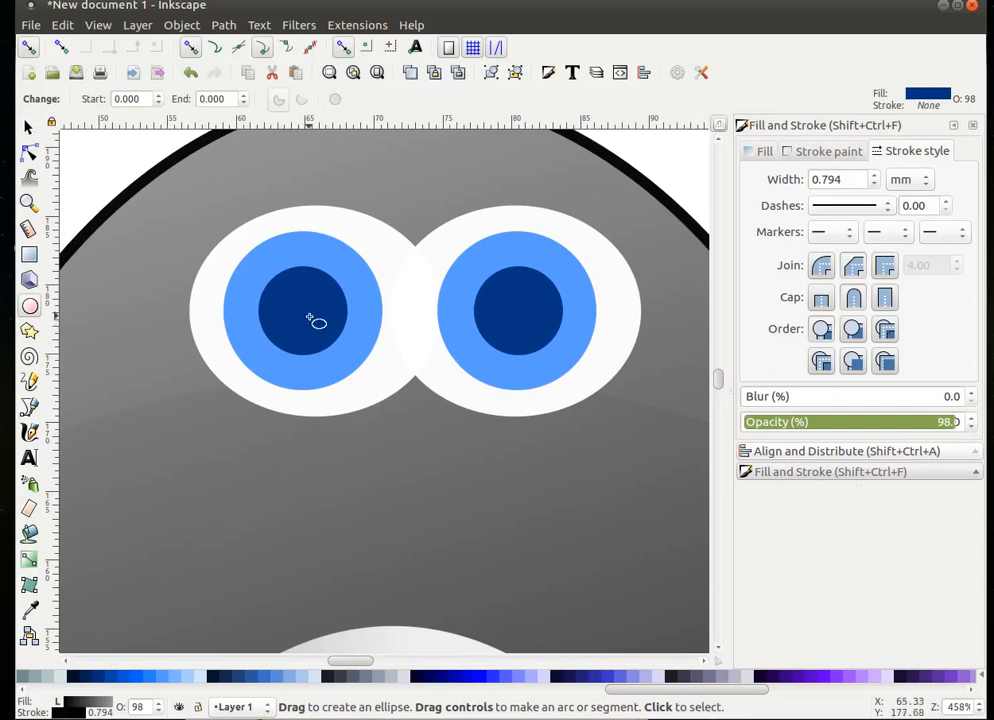
key(ctrl)
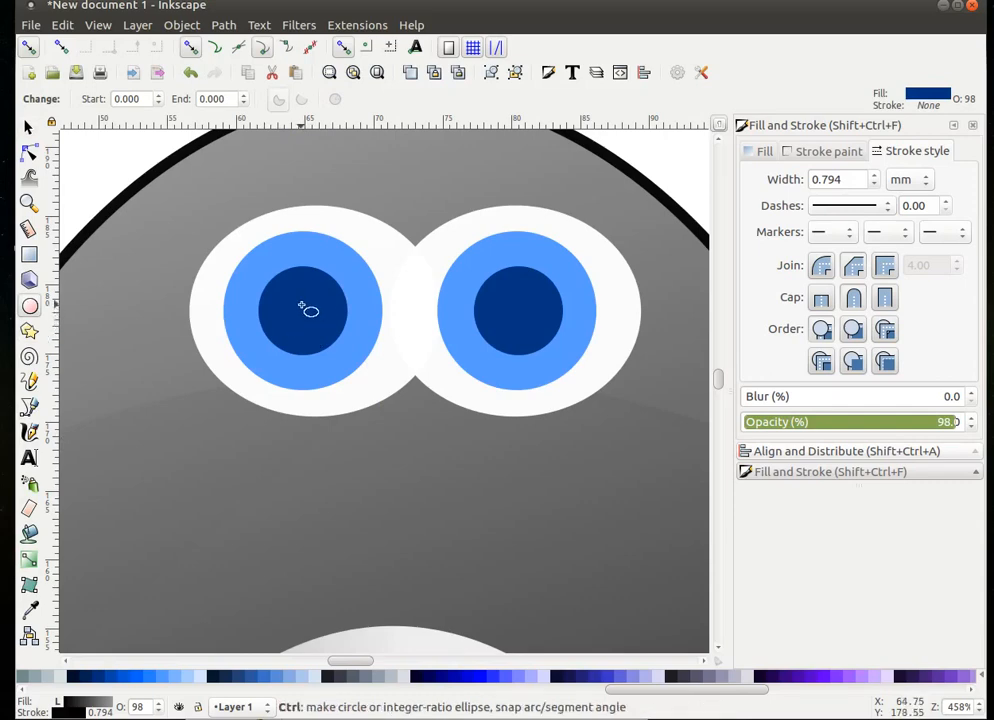
drag(312, 298, 335, 318)
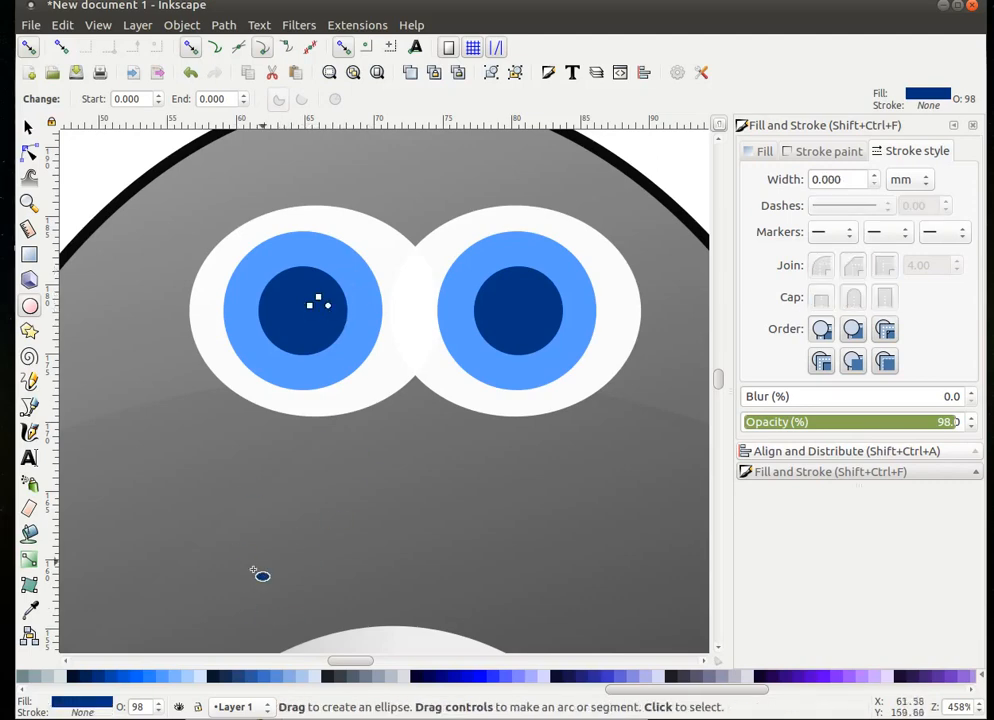
scroll(186, 679, left, 5)
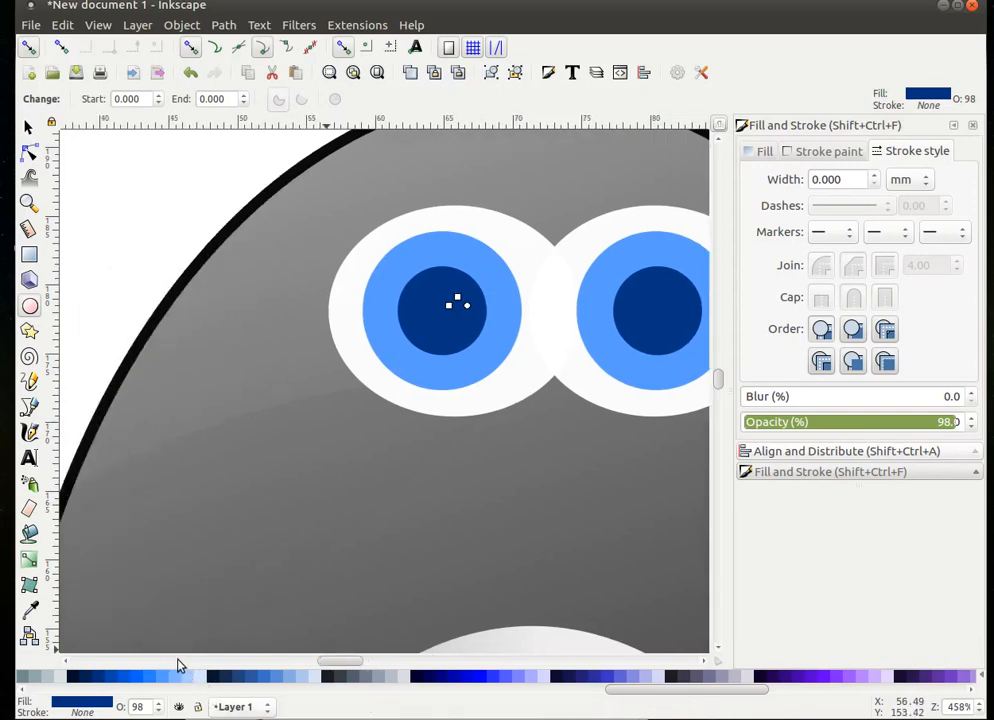
scroll(168, 679, left, 4)
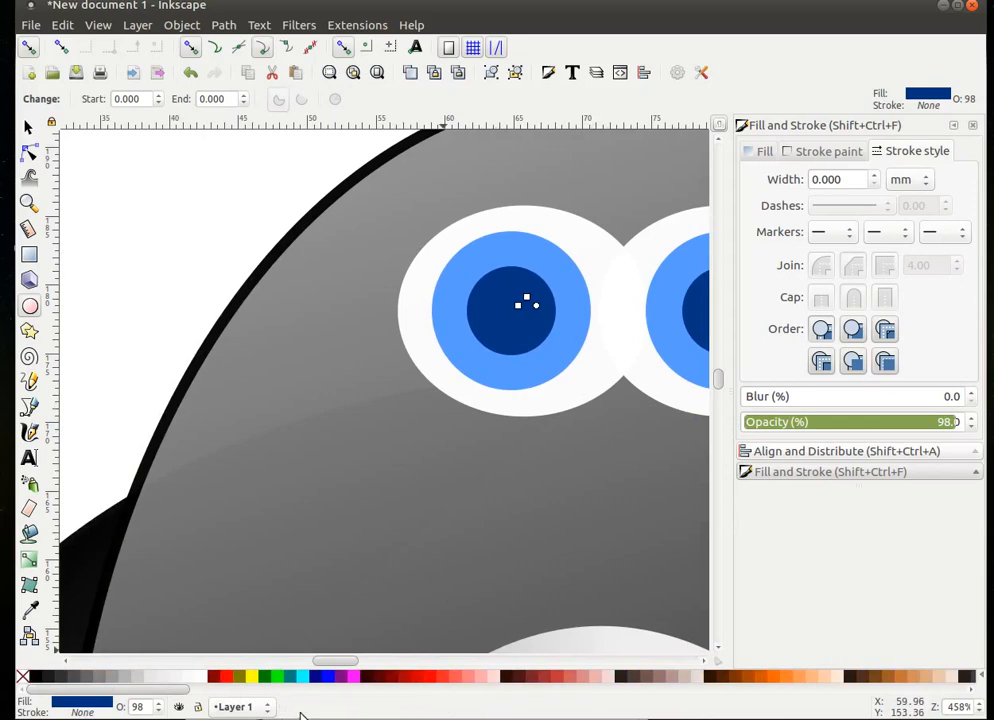
scroll(335, 665, right, 5)
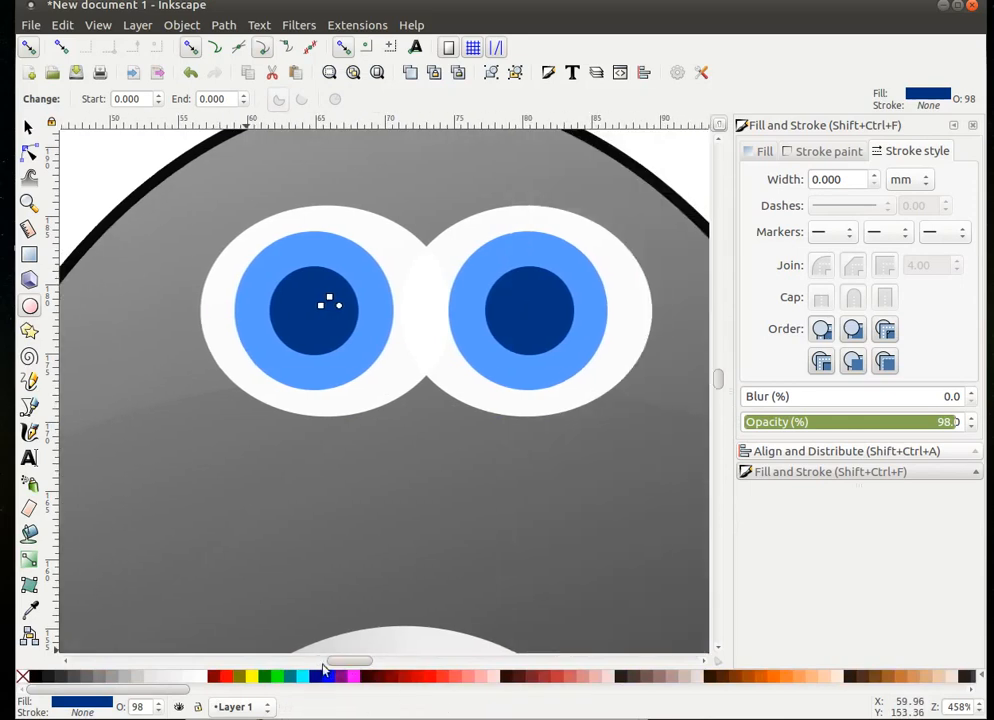
click(197, 679)
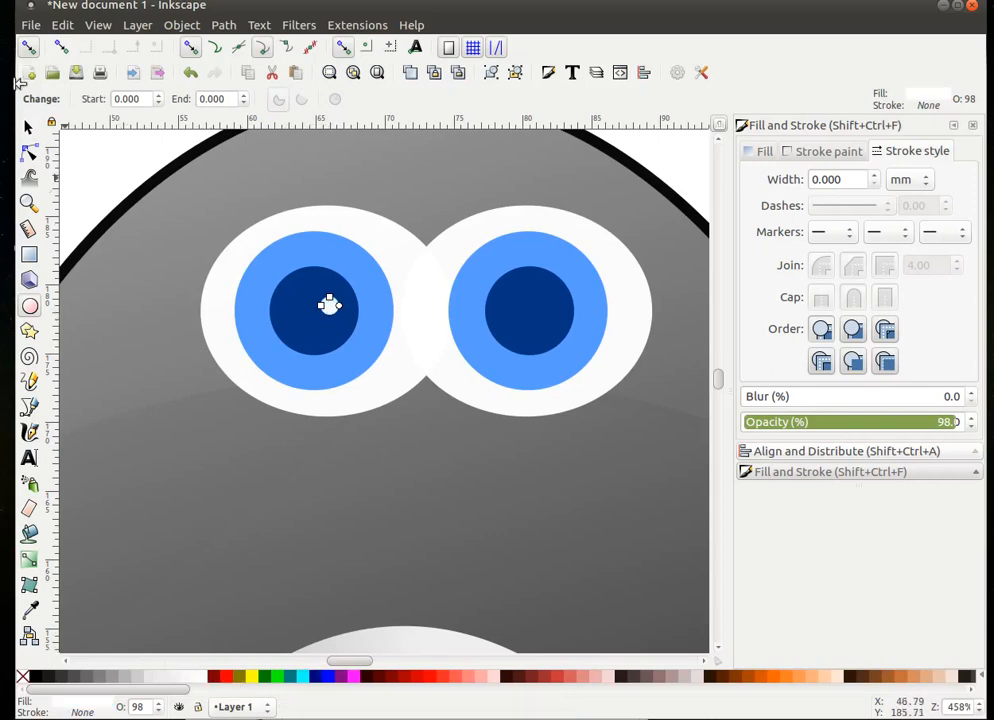
key(s)
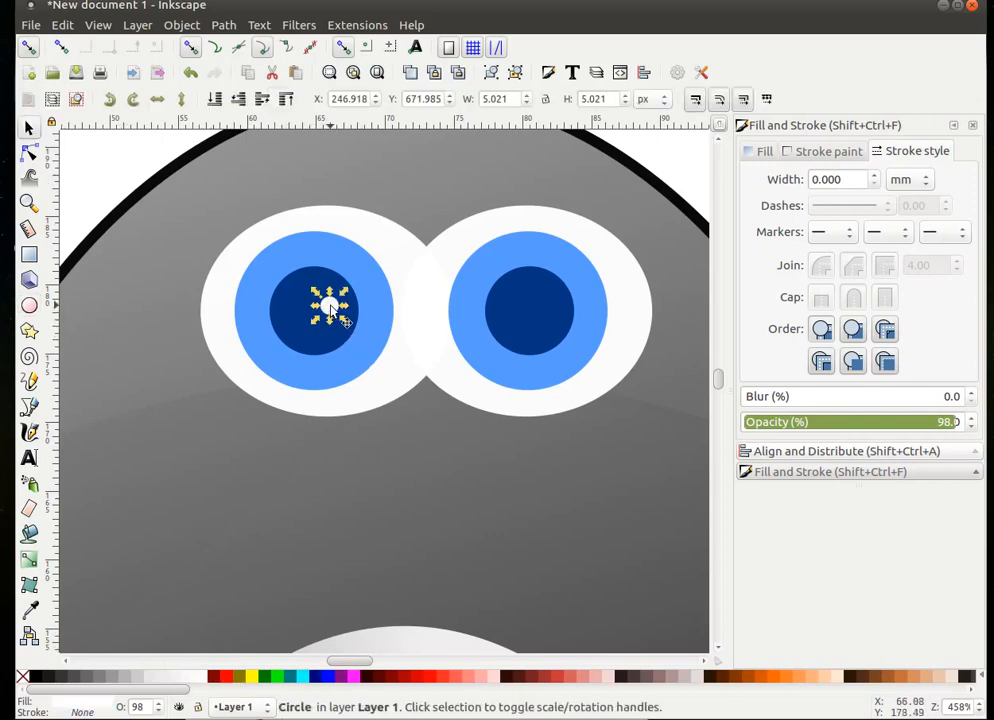
drag(331, 305, 325, 295)
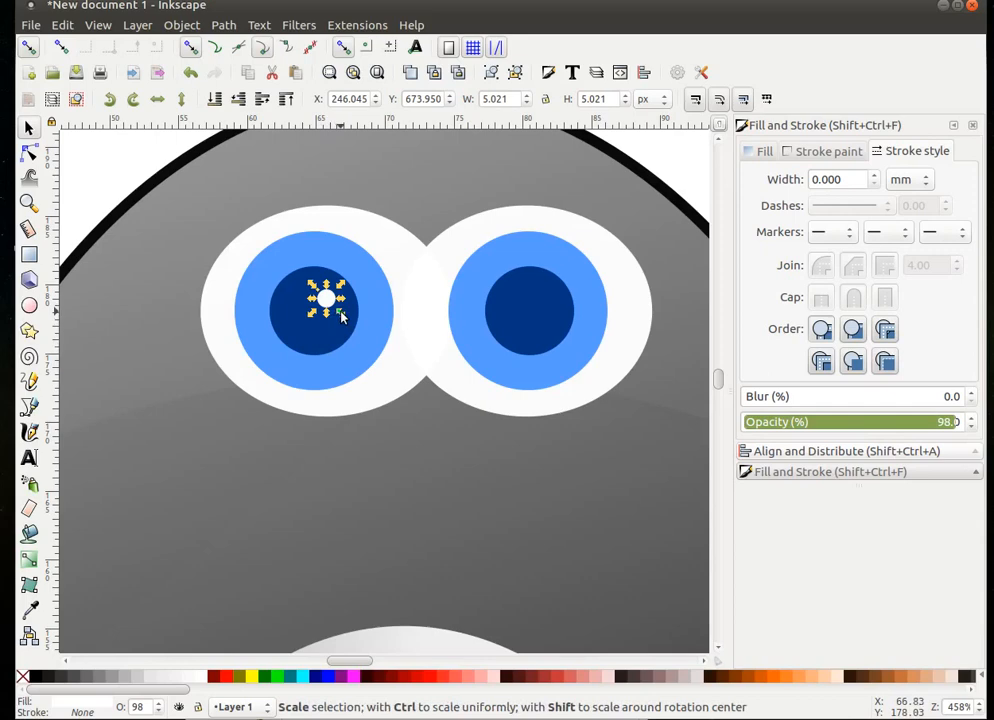
drag(341, 316, 348, 323)
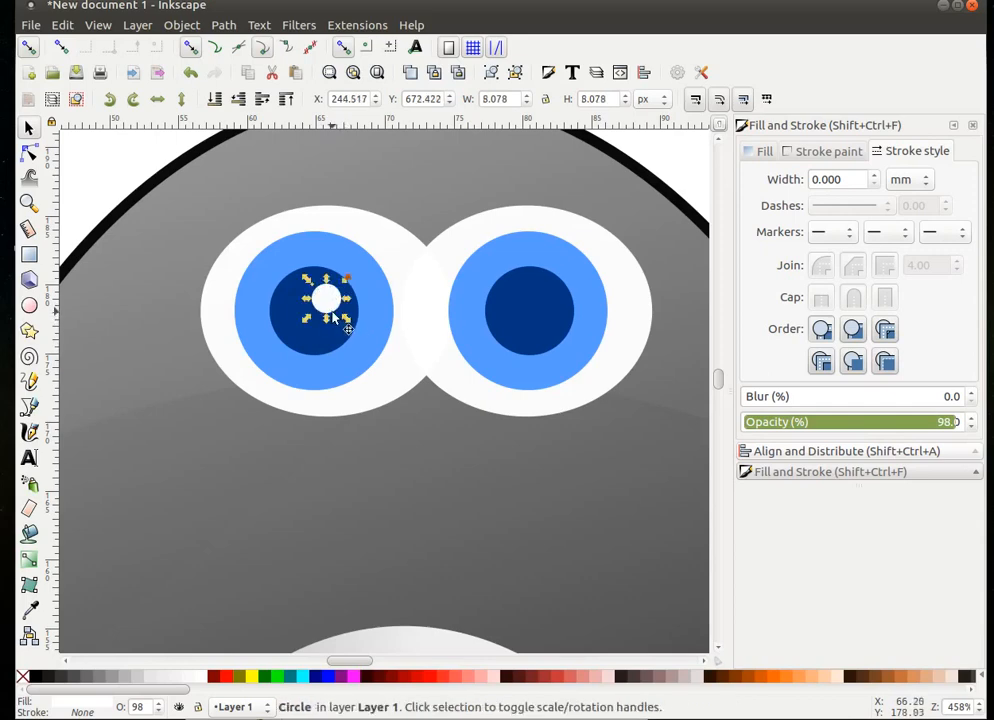
- Duplicate the left eye's highlight, then move the copy down-right and shrink it
right_click(330, 303)
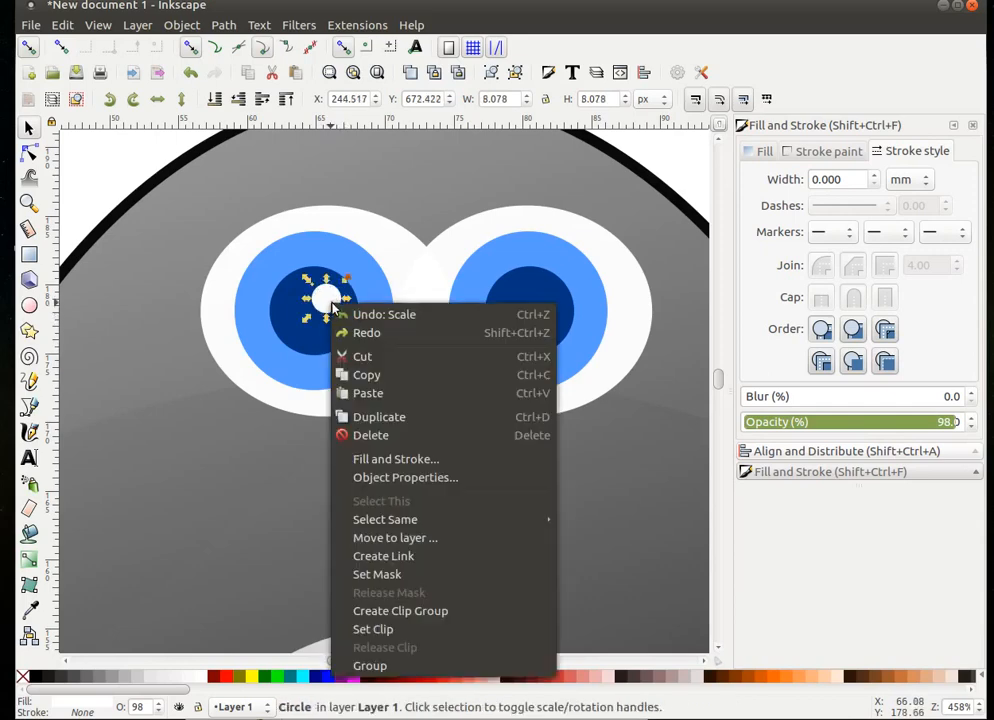
click(410, 420)
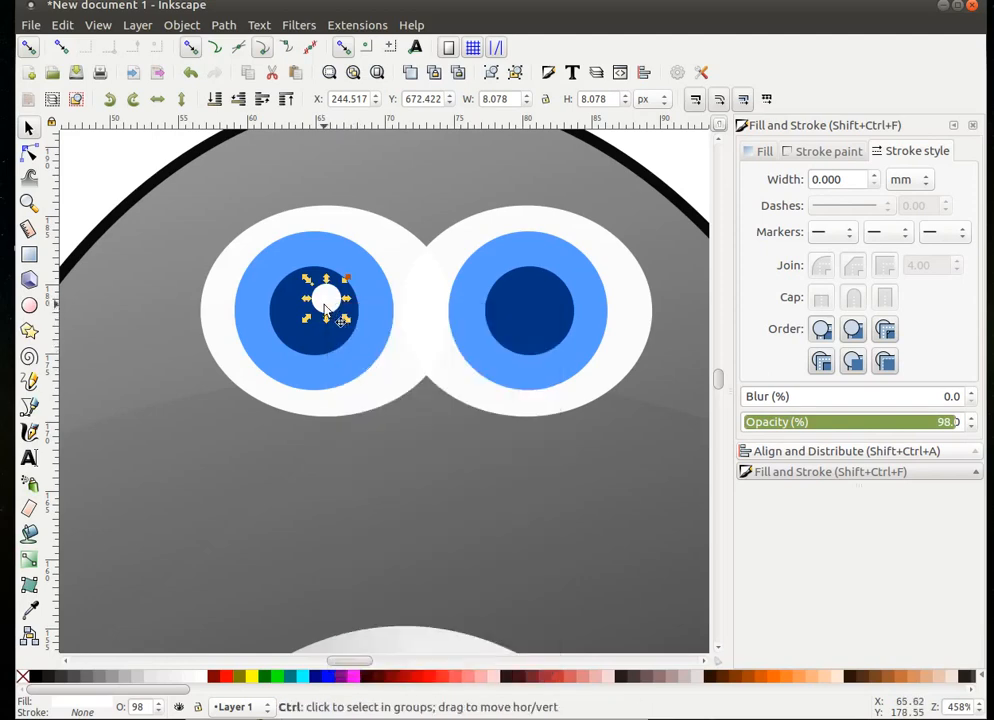
drag(325, 305, 364, 346)
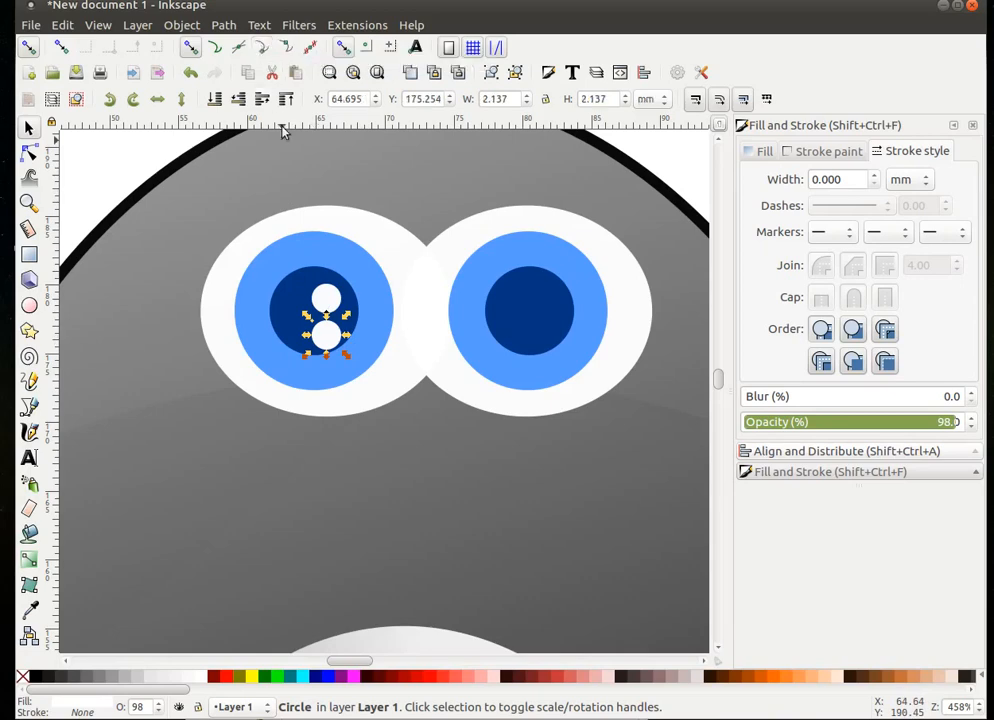
drag(333, 348, 362, 334)
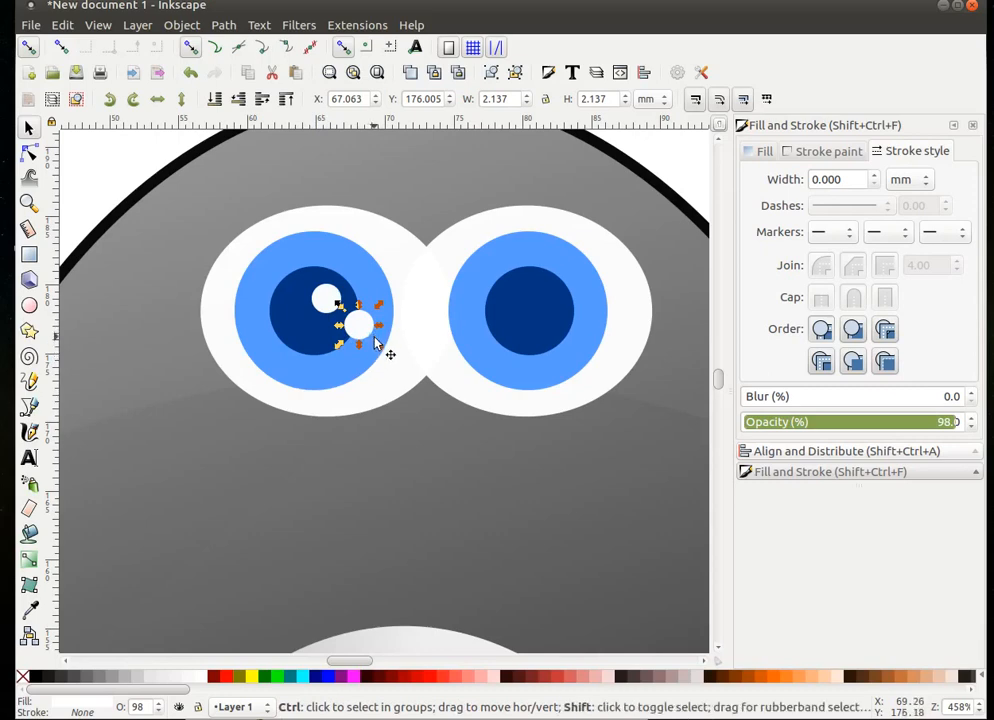
drag(382, 348, 349, 319)
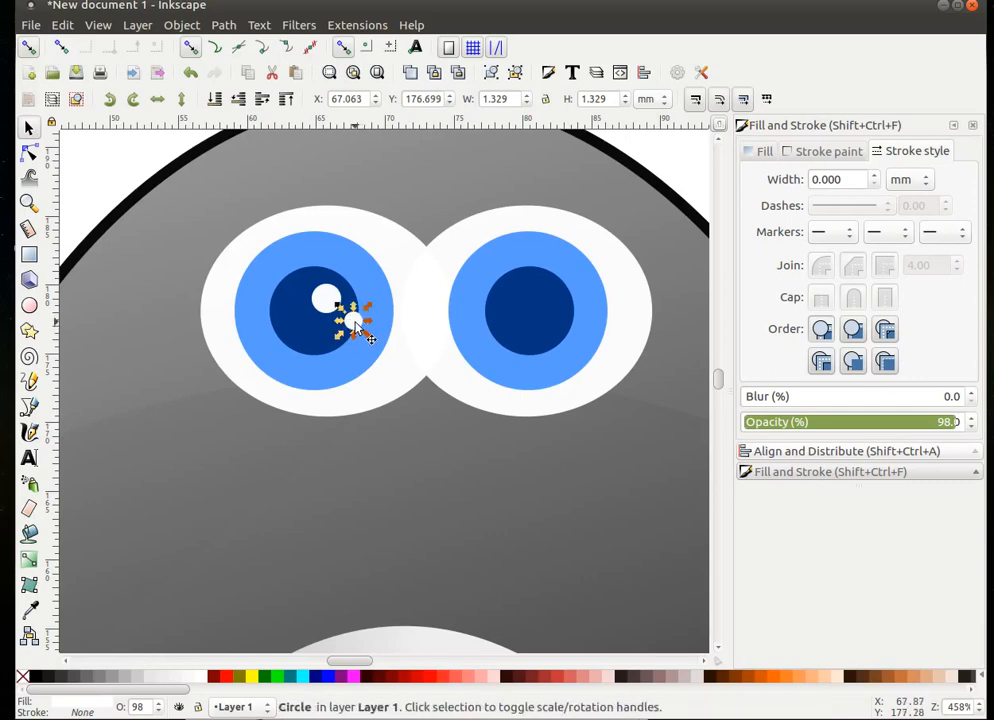
- Duplicate that smaller dot and shrink it into a tiny third highlight near the iris edge
right_click(358, 324)
click(427, 437)
drag(355, 329, 394, 362)
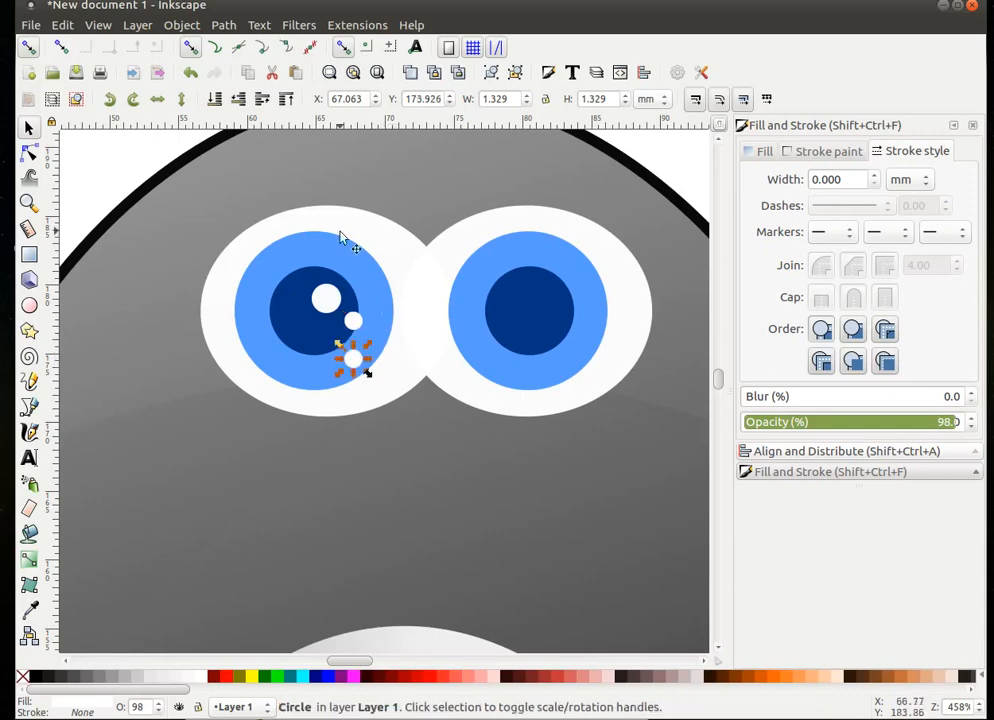
click(196, 52)
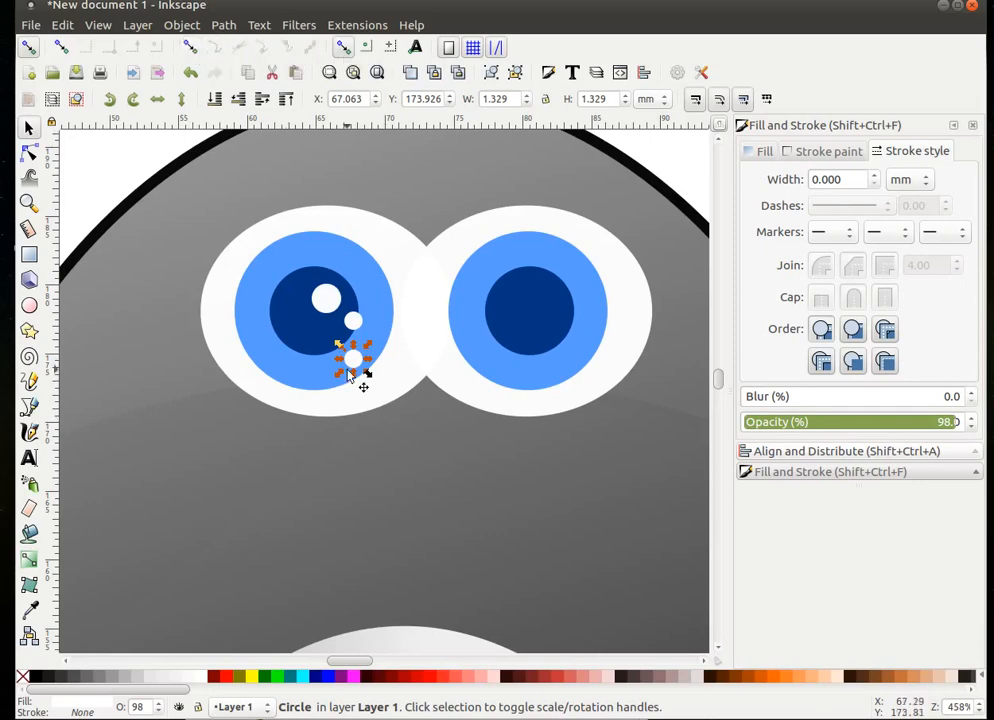
drag(355, 364, 376, 340)
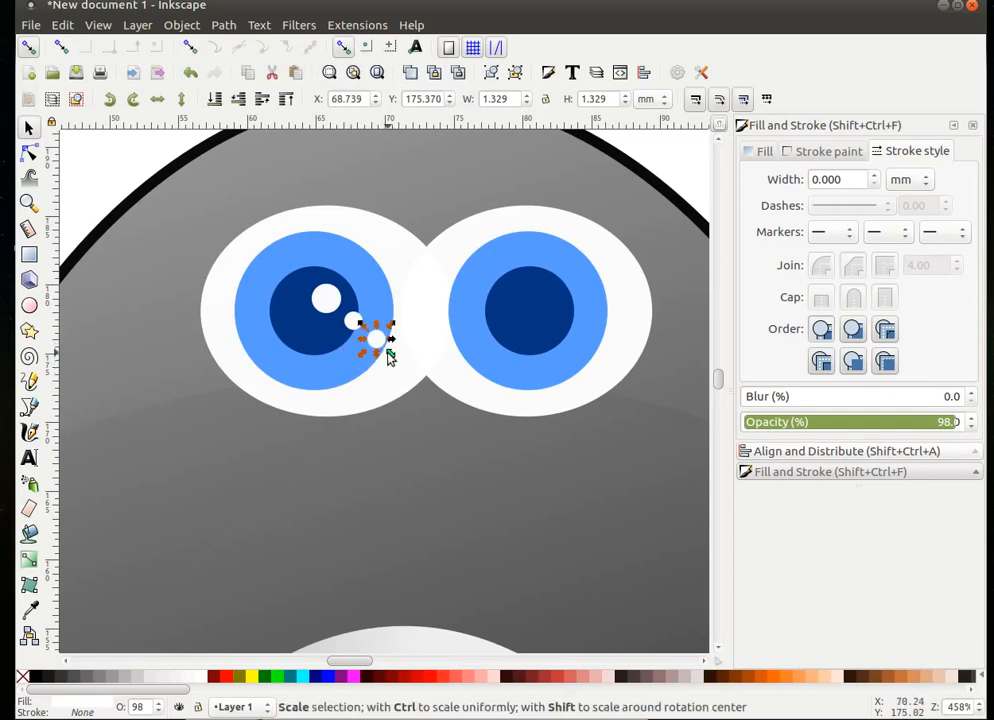
drag(390, 355, 359, 330)
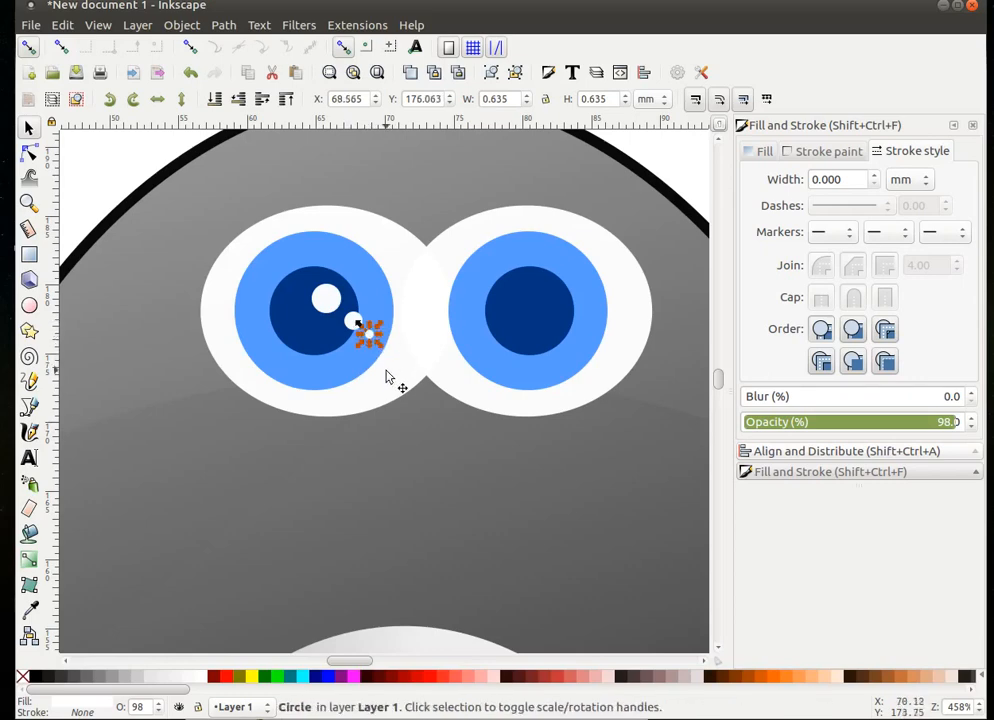
click(418, 524)
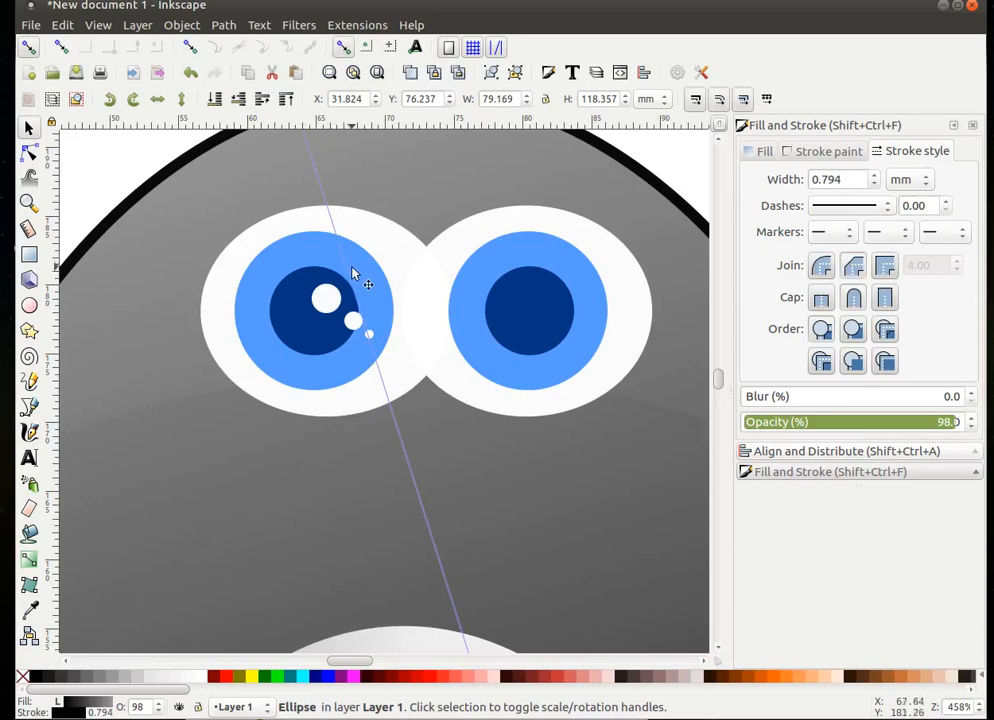
- Copy the main white highlight straight across into the right pupil
right_click(330, 307)
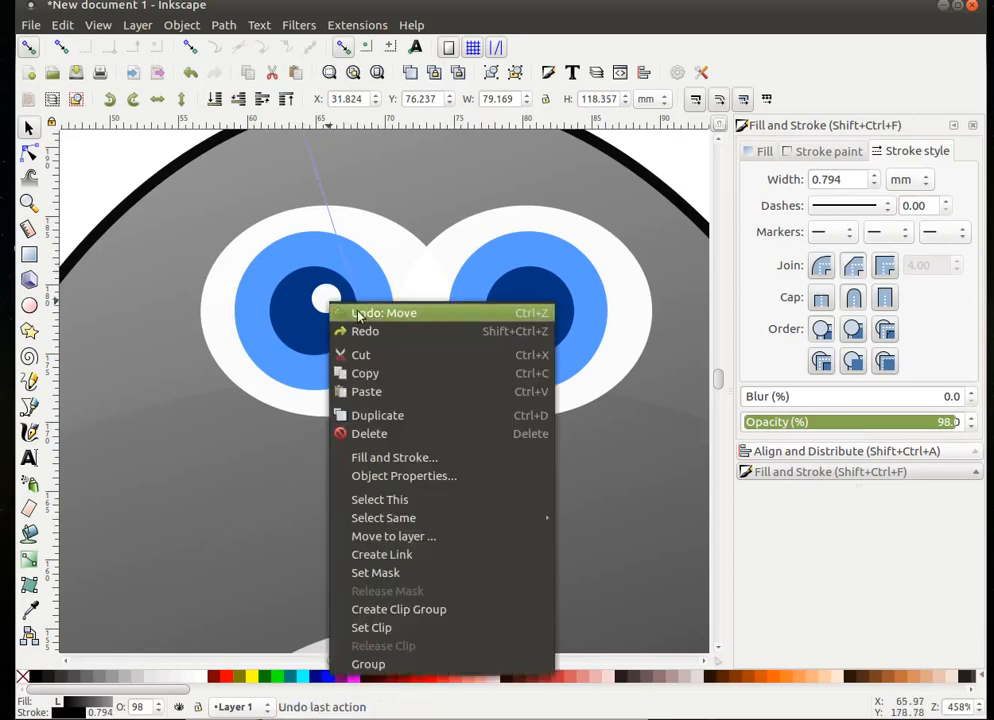
click(404, 414)
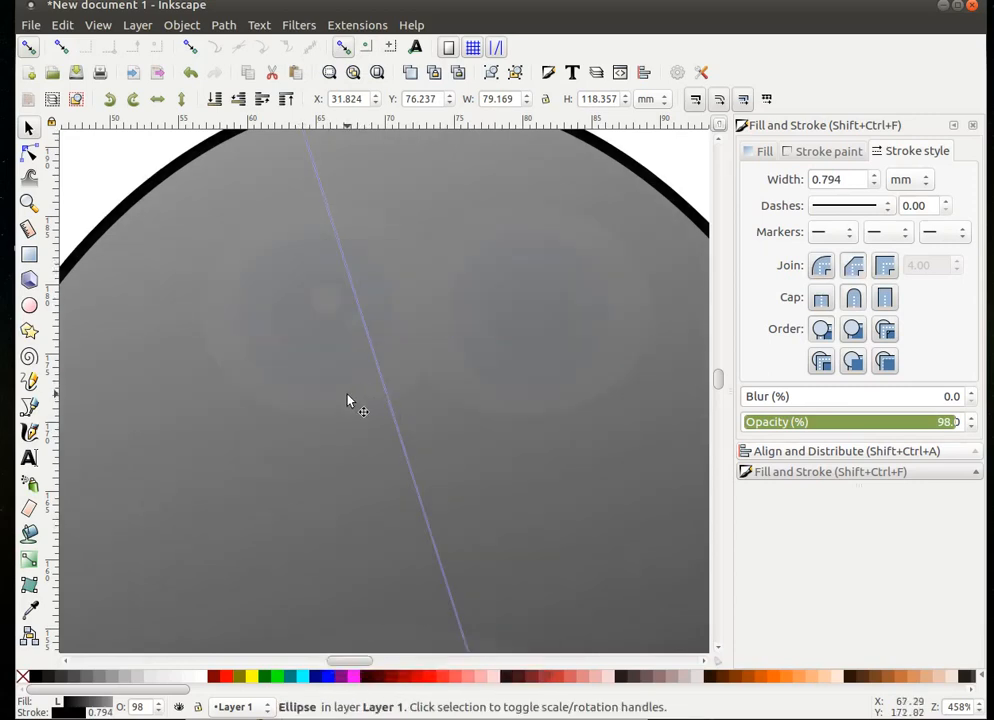
key(ctrl+z)
click(324, 301)
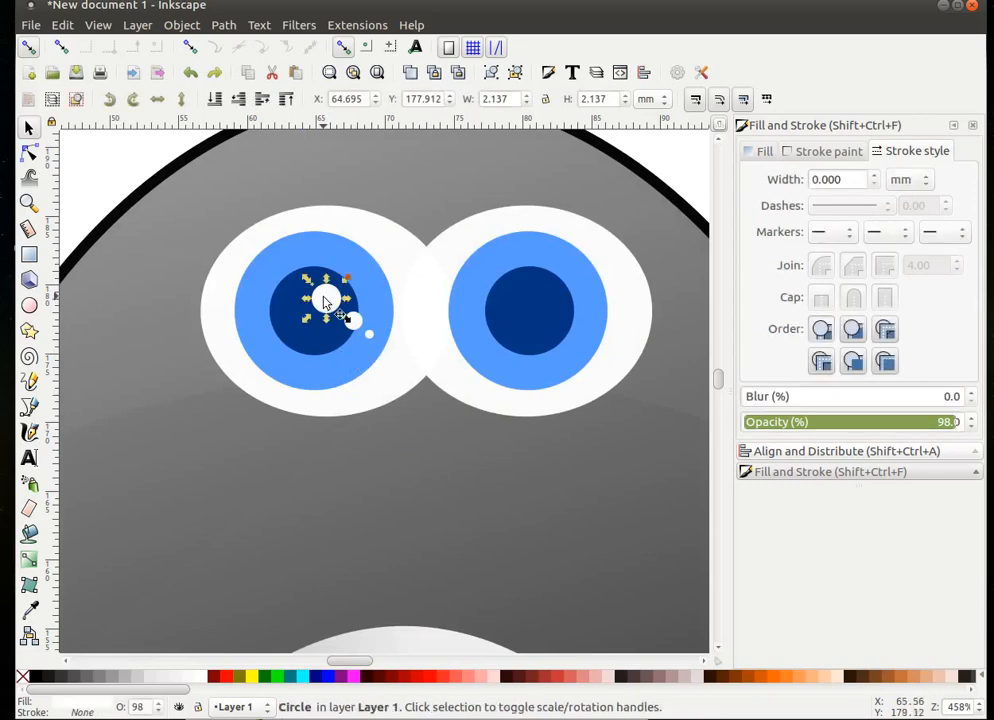
right_click(325, 296)
click(372, 410)
drag(328, 294, 558, 298)
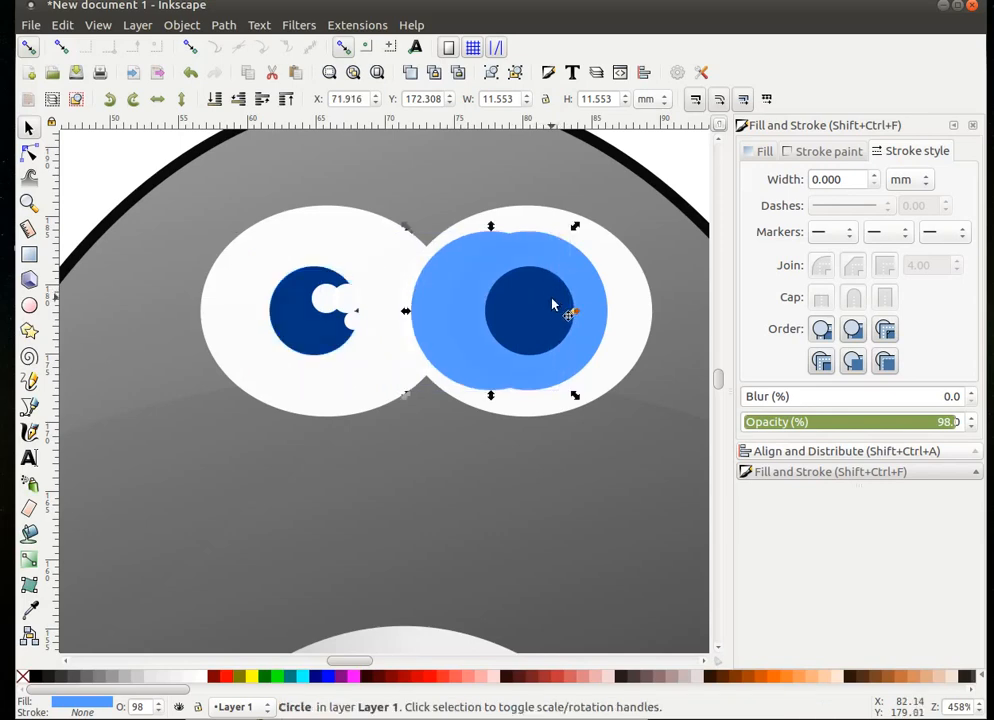
key(ctrl+z)
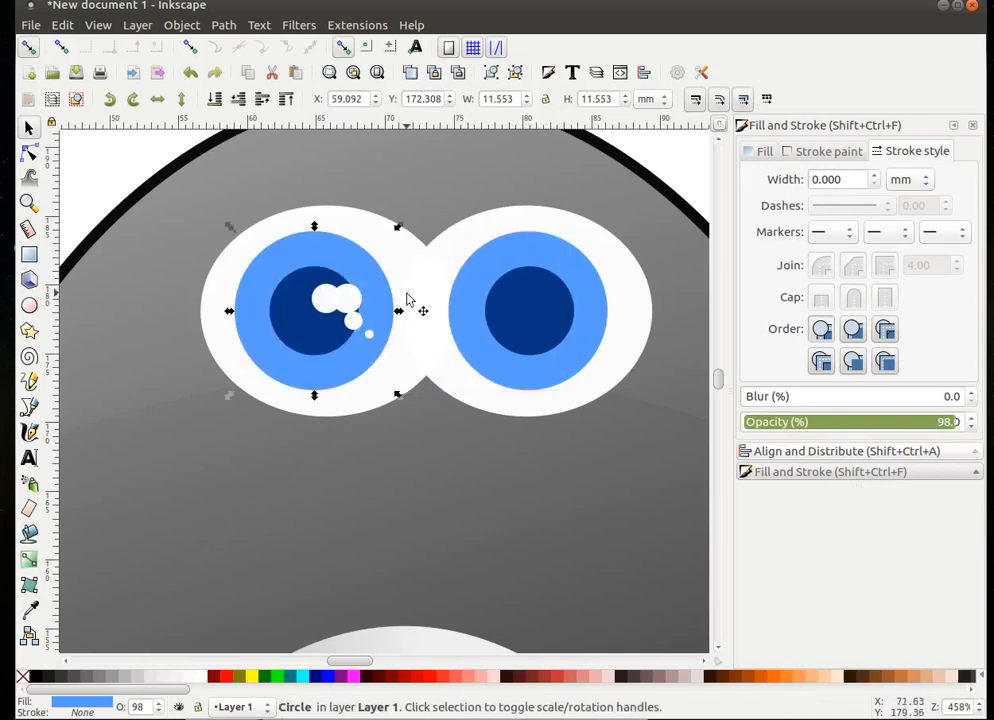
click(346, 306)
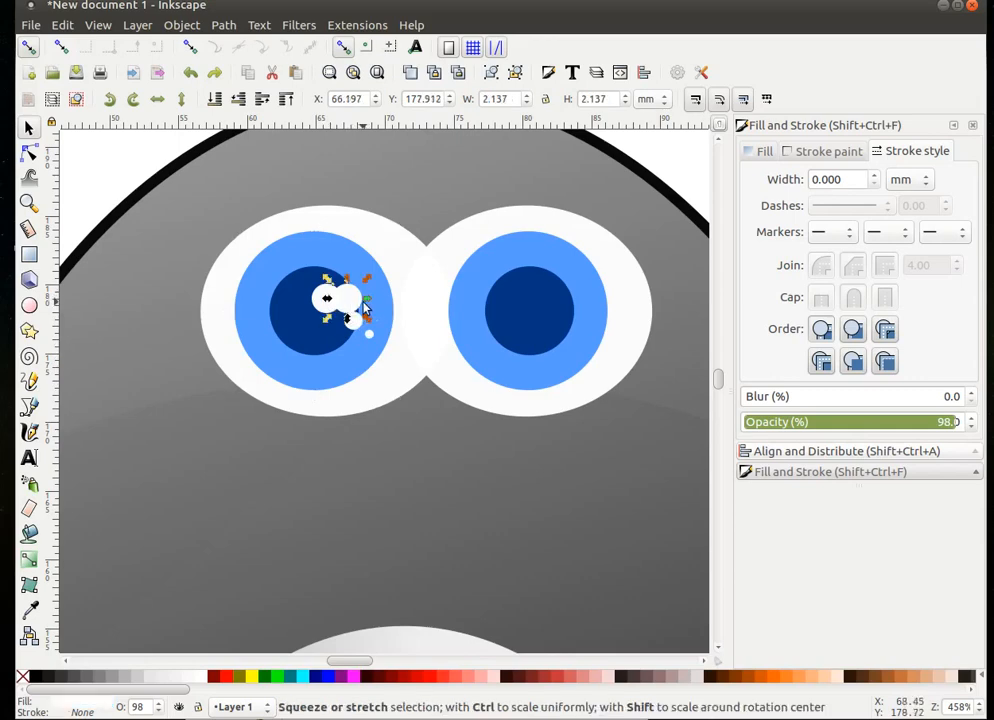
drag(358, 312, 551, 305)
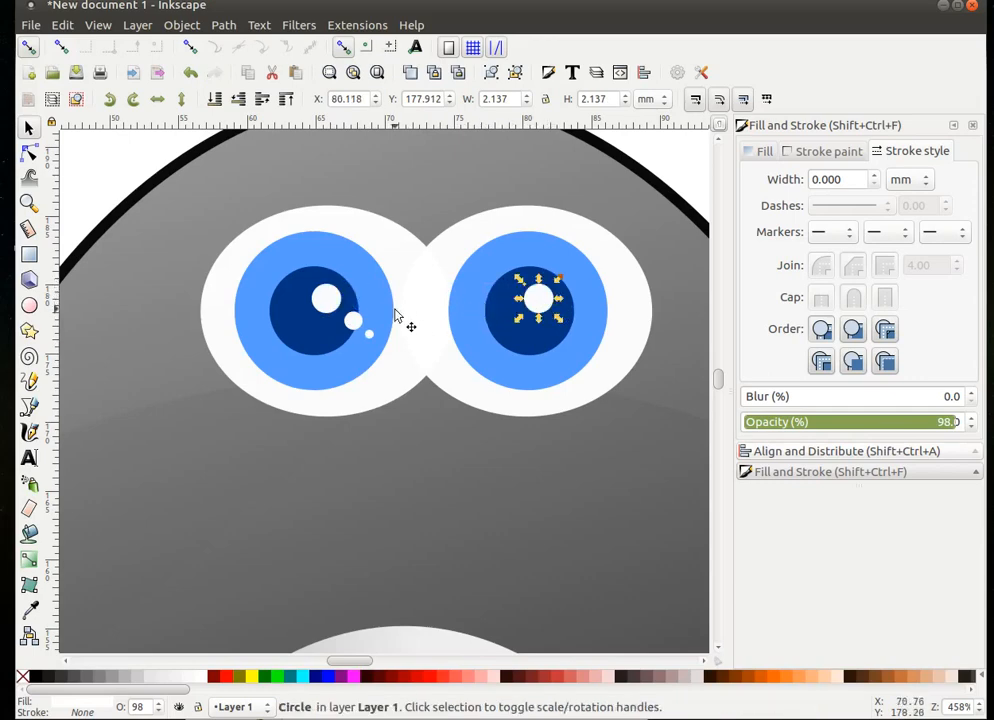
- Place a copy of the medium highlight dot in the right pupil
click(353, 321)
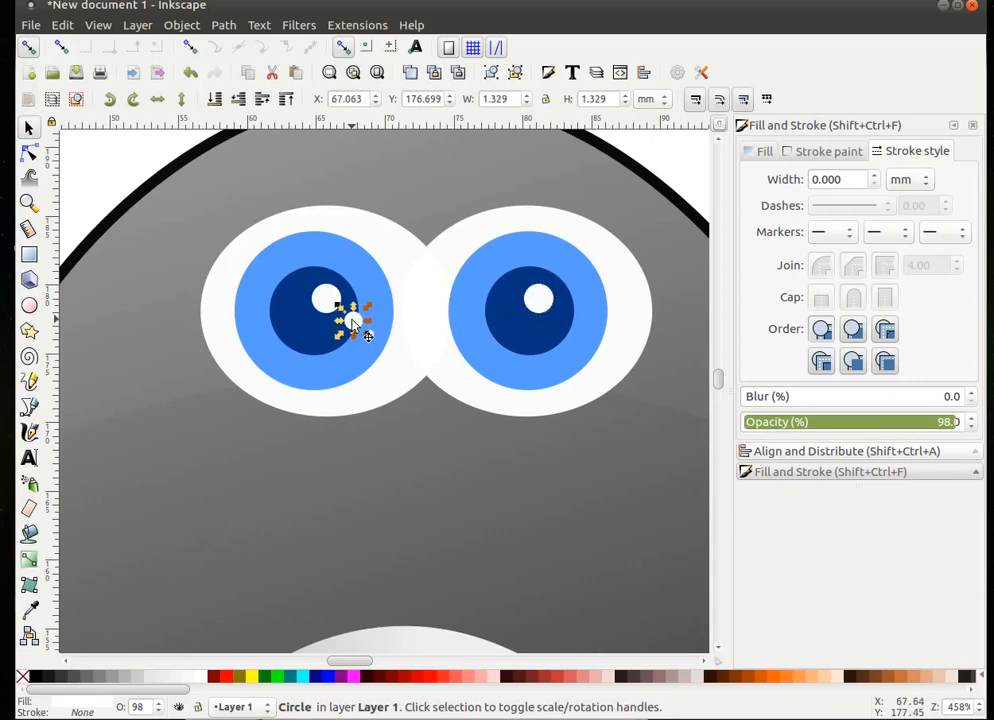
right_click(353, 321)
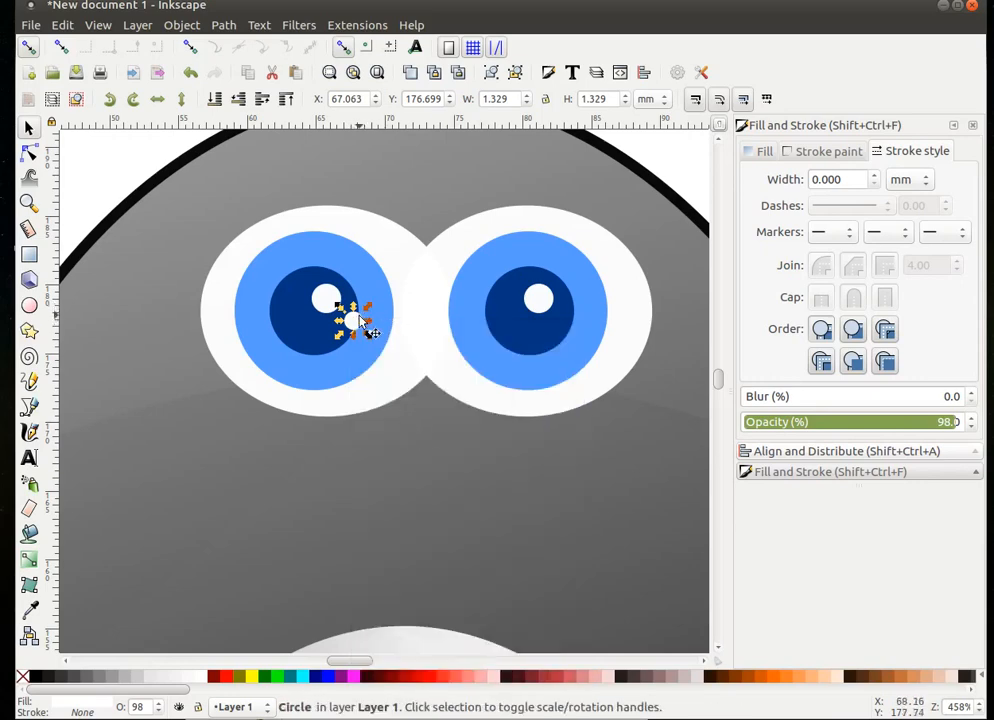
drag(355, 325, 575, 323)
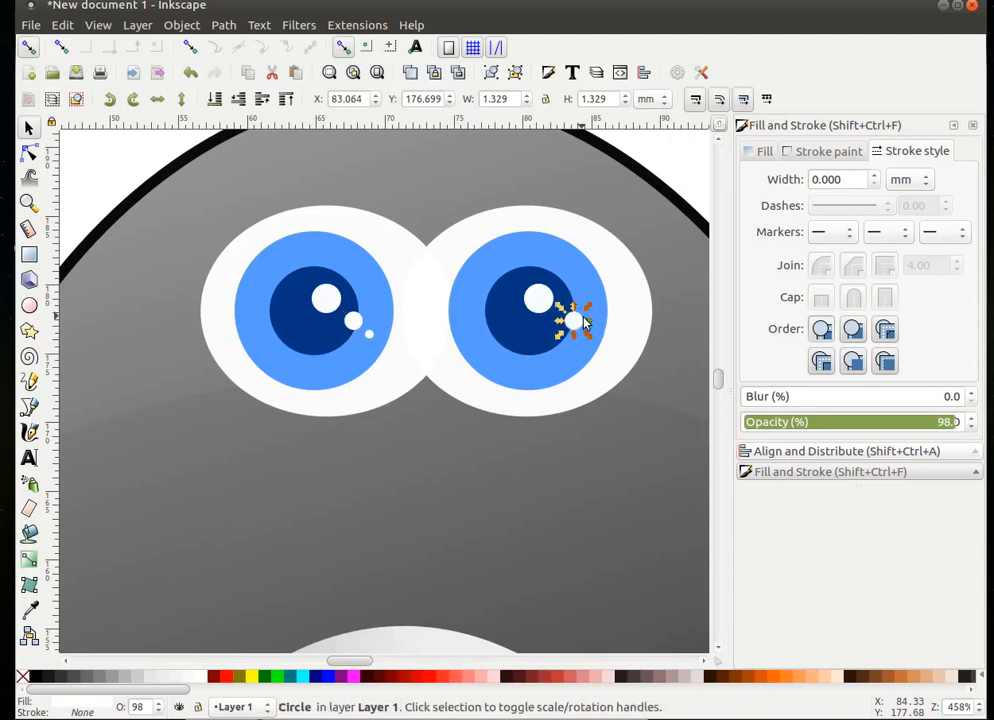
right_click(369, 335)
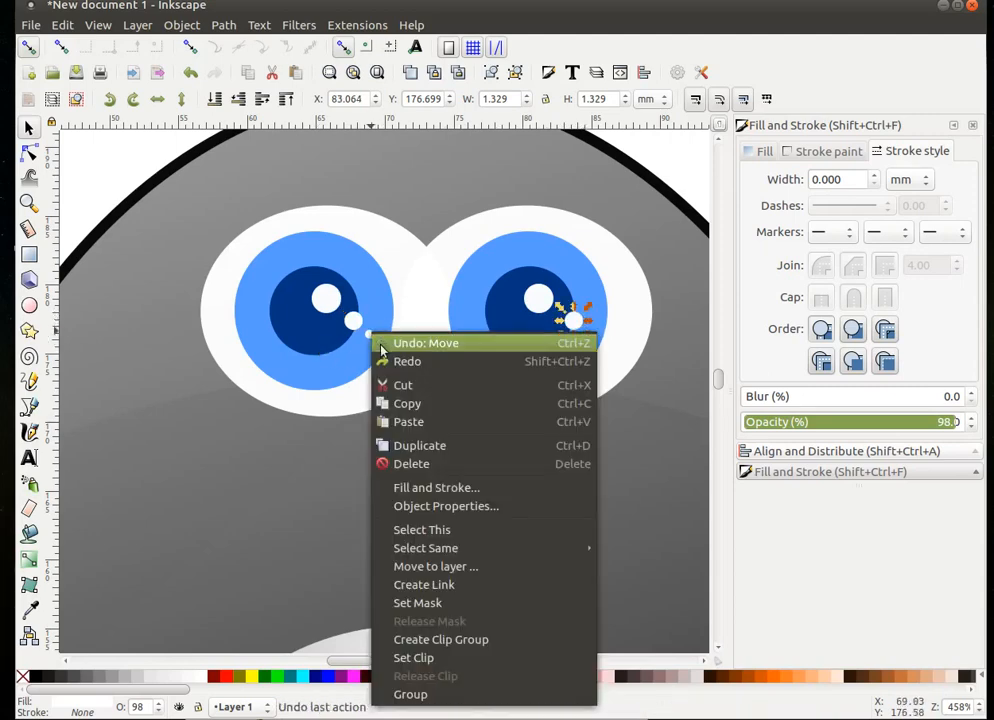
click(420, 446)
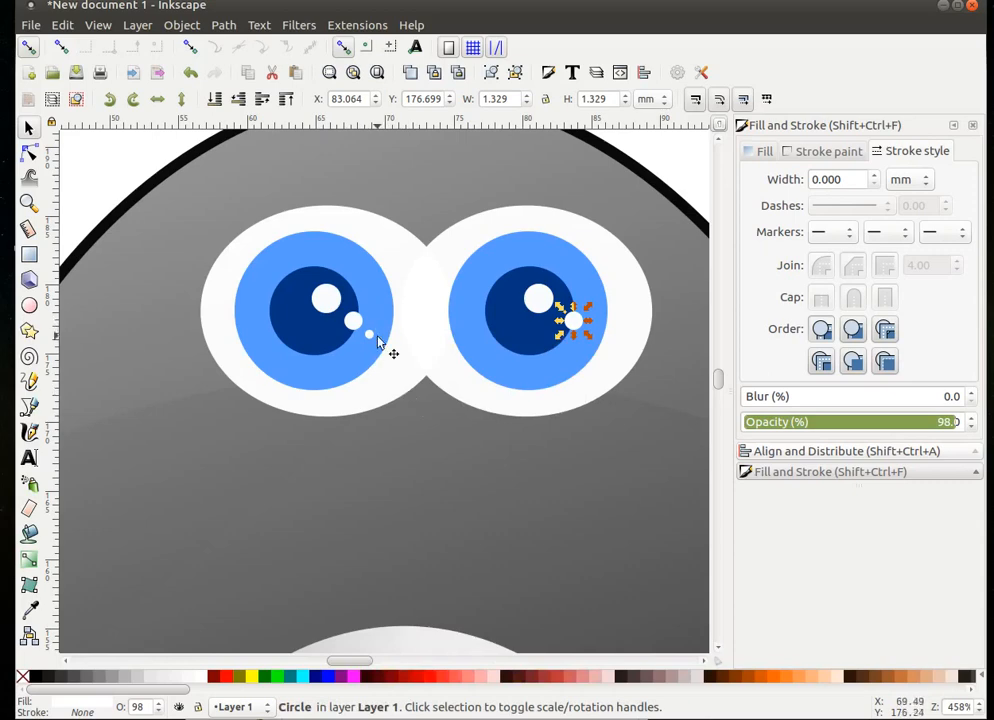
key(ctrl)
key(Escape)
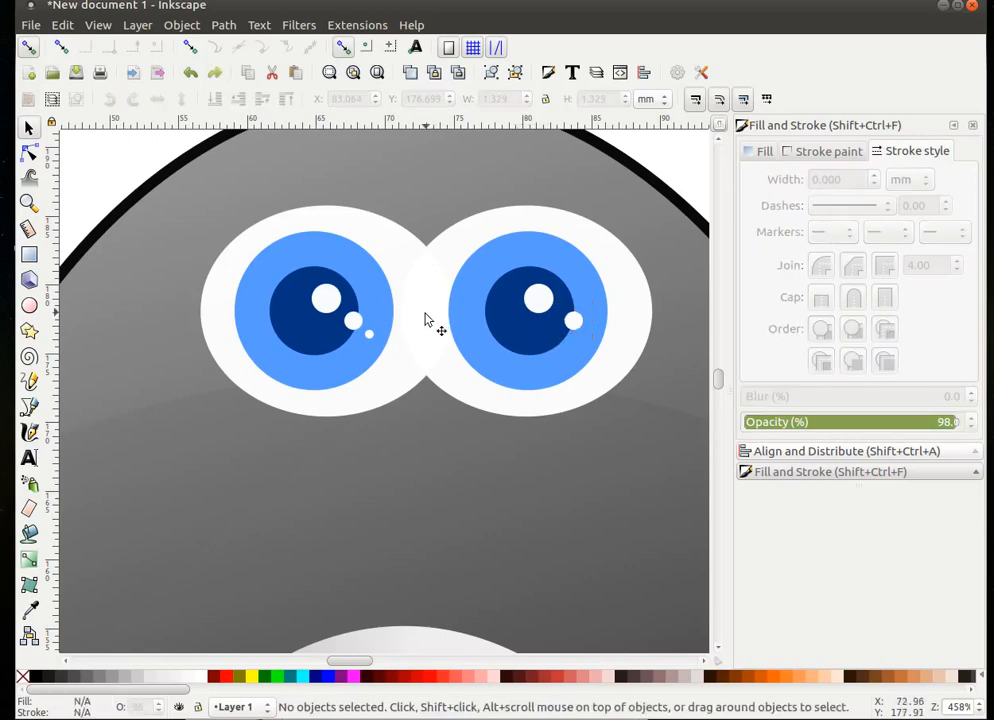
- Copy the tiny dot into the right eye and fine-tune the medium dot's position
click(370, 337)
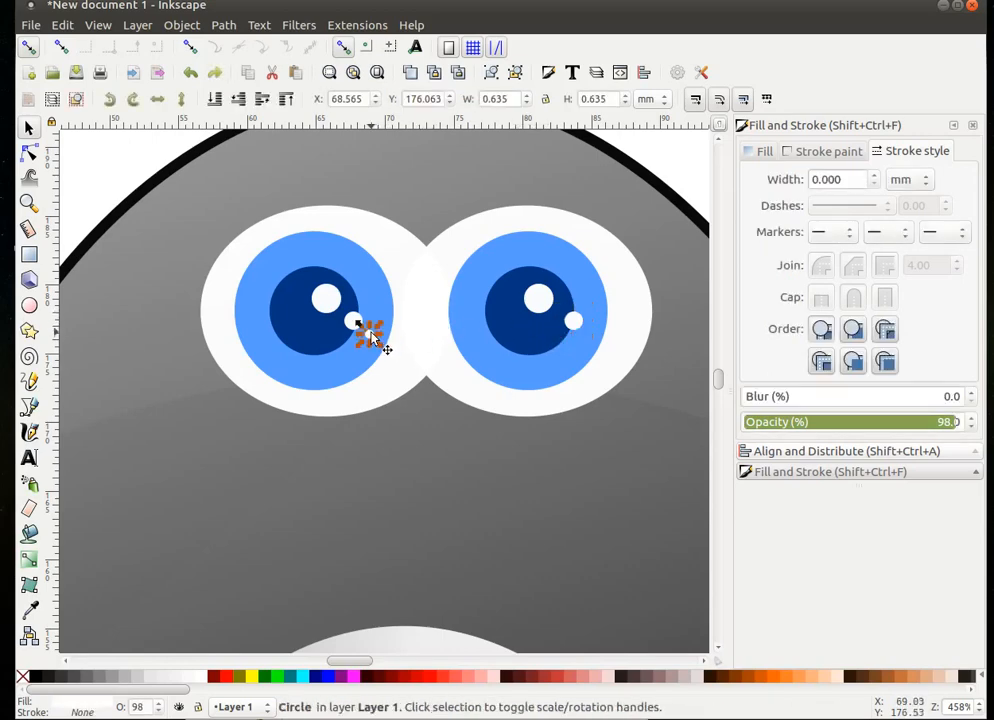
right_click(369, 337)
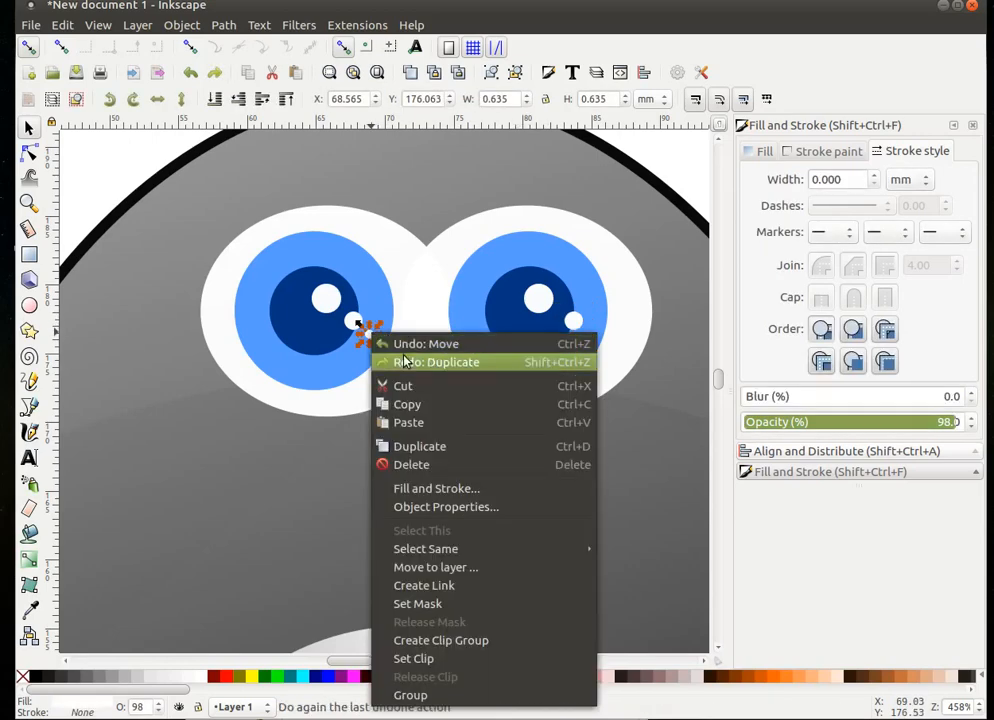
click(428, 447)
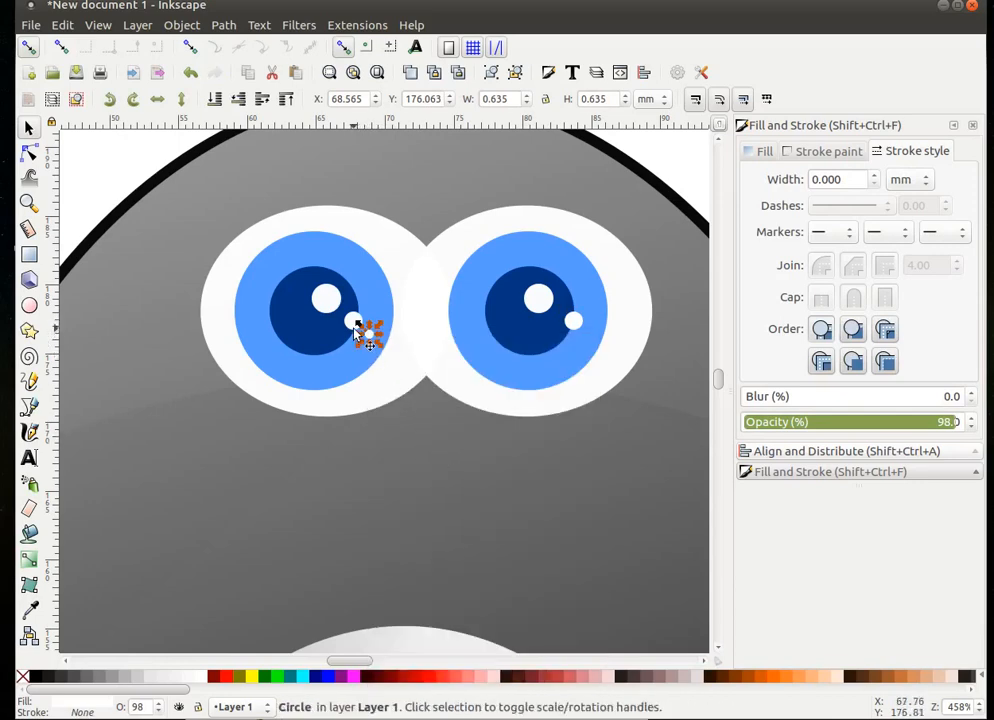
drag(371, 338, 594, 353)
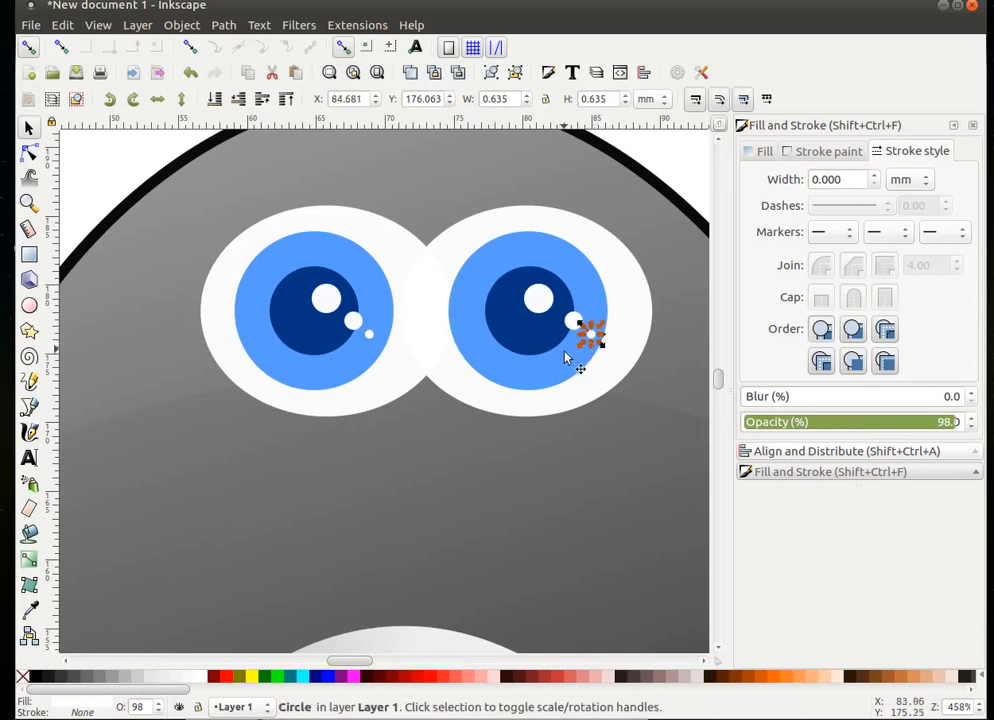
click(604, 432)
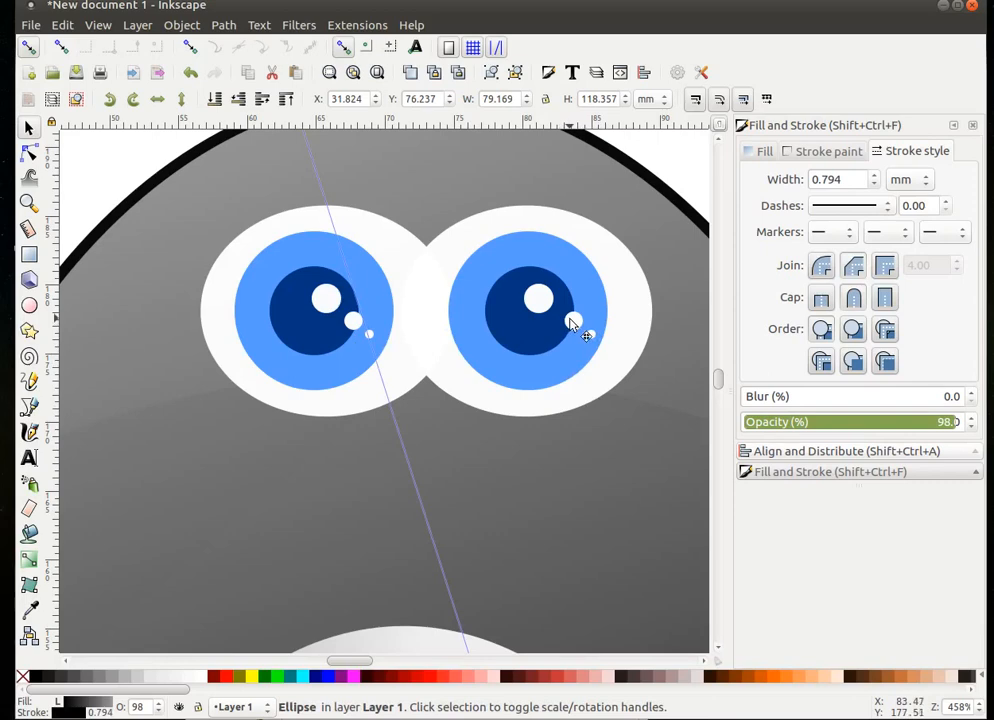
drag(572, 323, 563, 318)
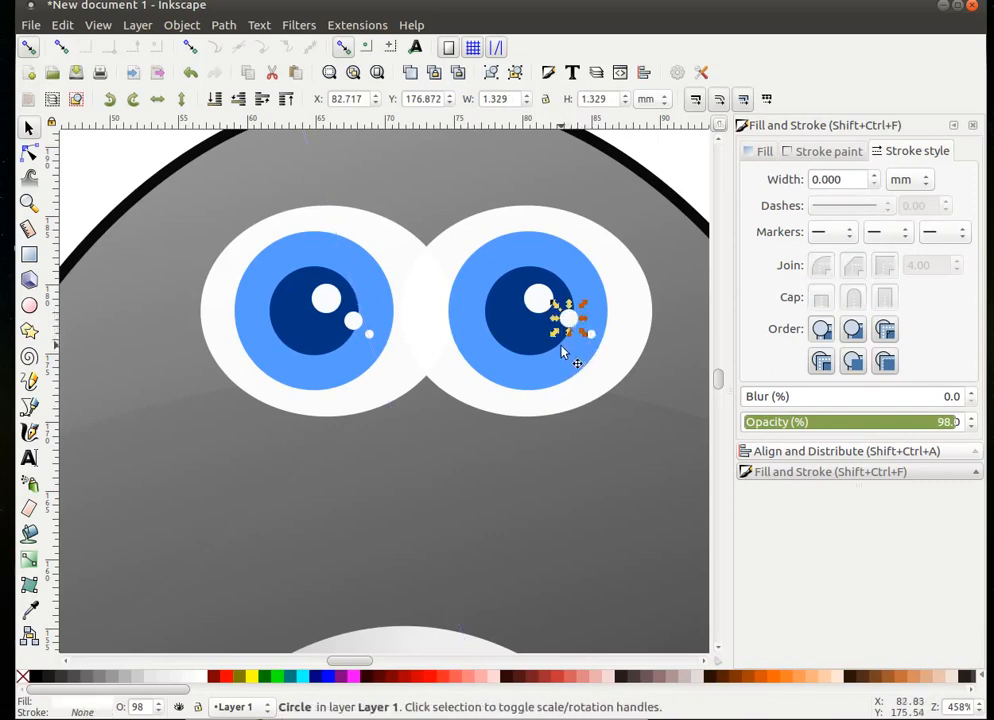
click(529, 461)
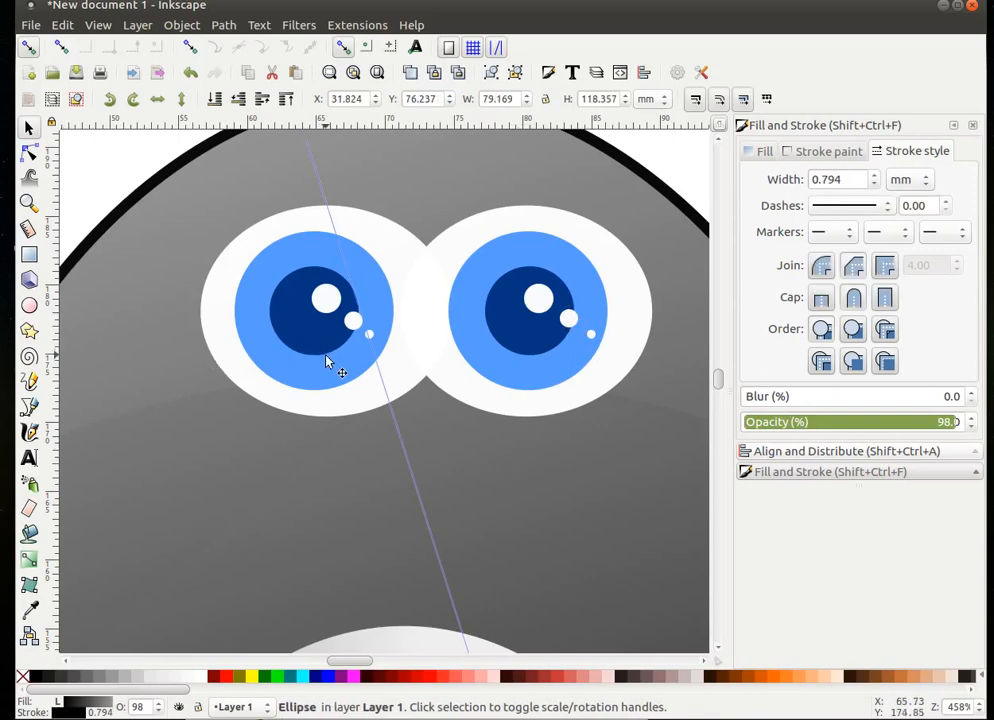
- Zoom out to the whole penguin, deselect, and pick the Rectangle tool
key(1)
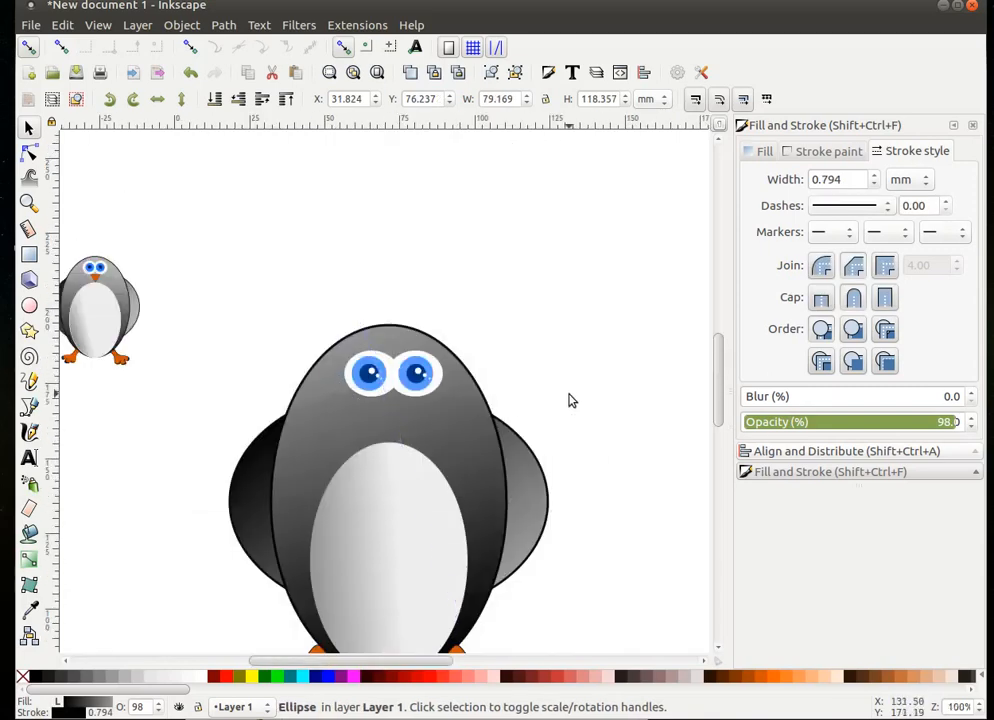
click(568, 401)
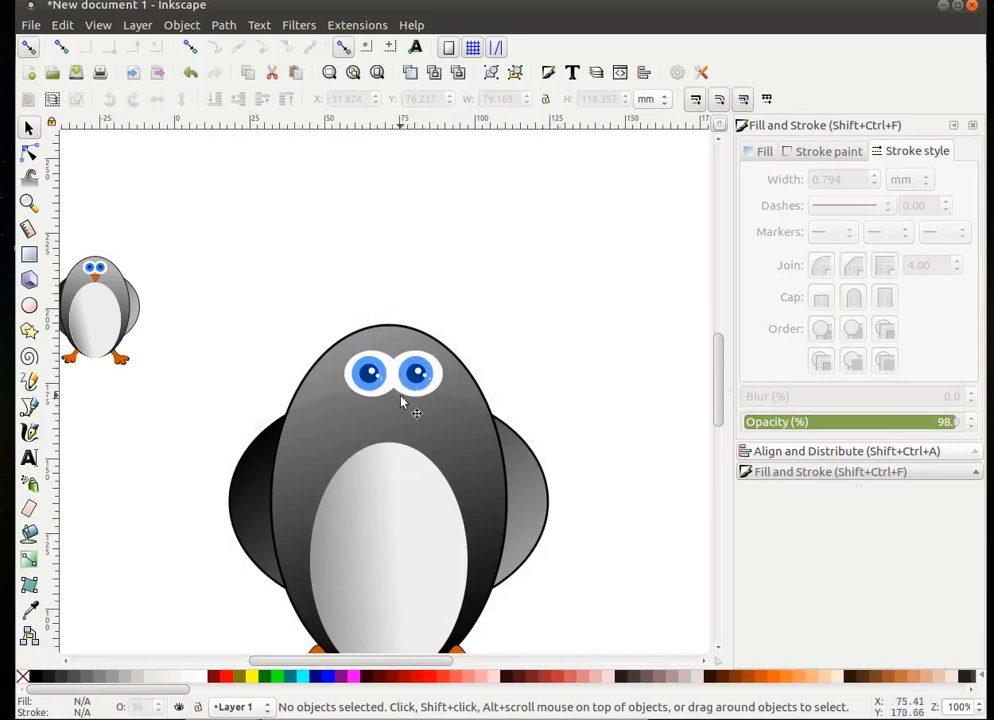
scroll(484, 388, down, 2)
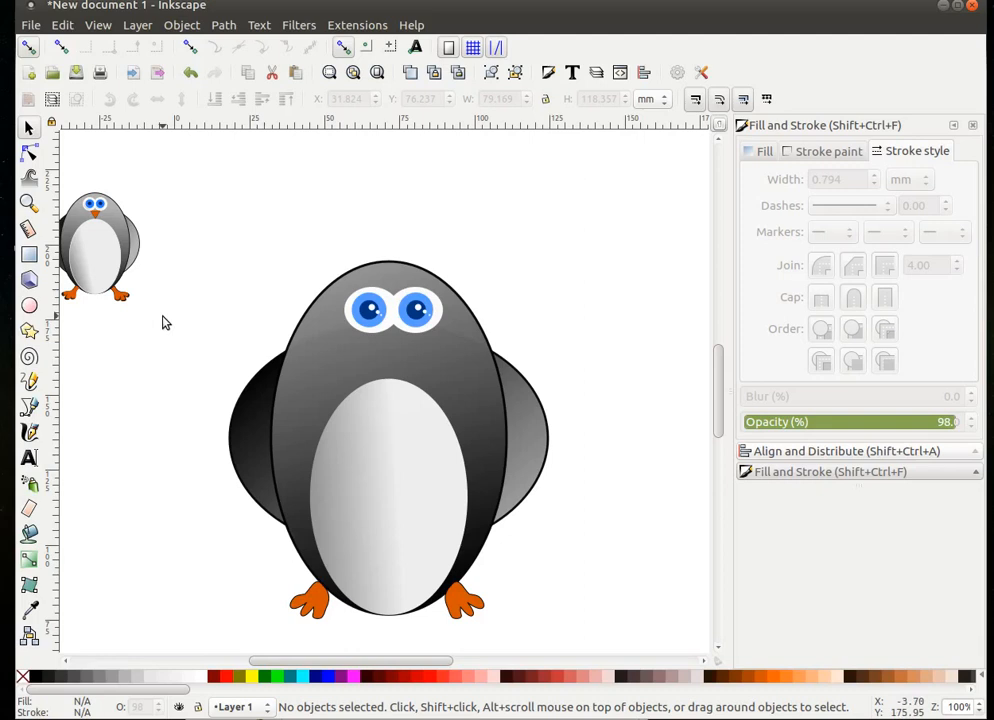
click(27, 256)
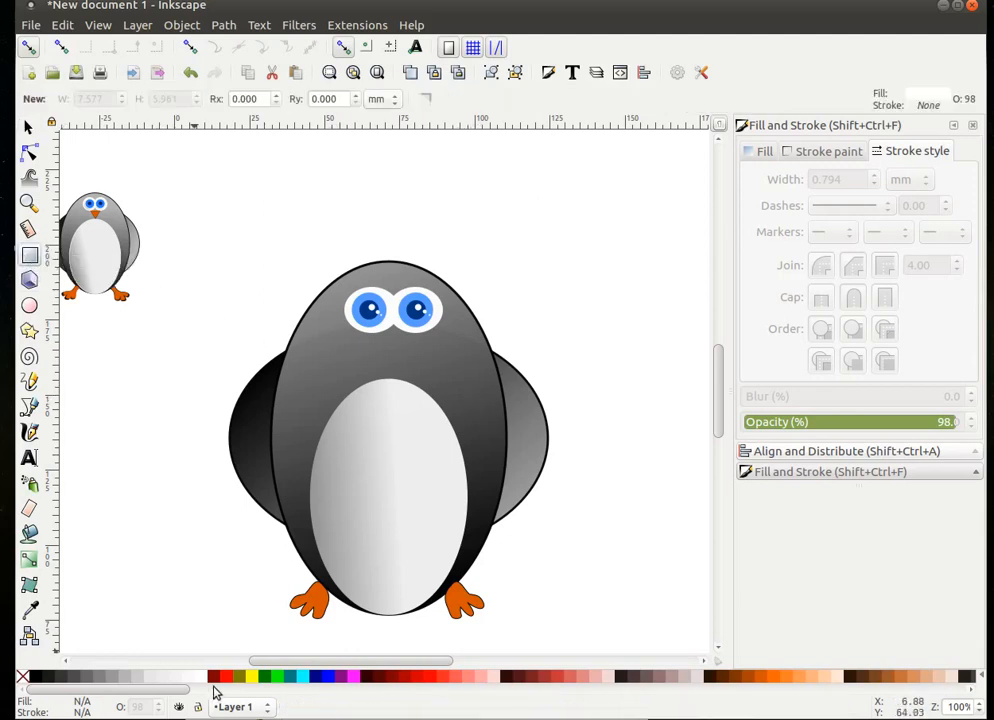
- Draw an orange rectangle, about 31.68 × 19.58 mm, and centre it below the eyes
click(749, 686)
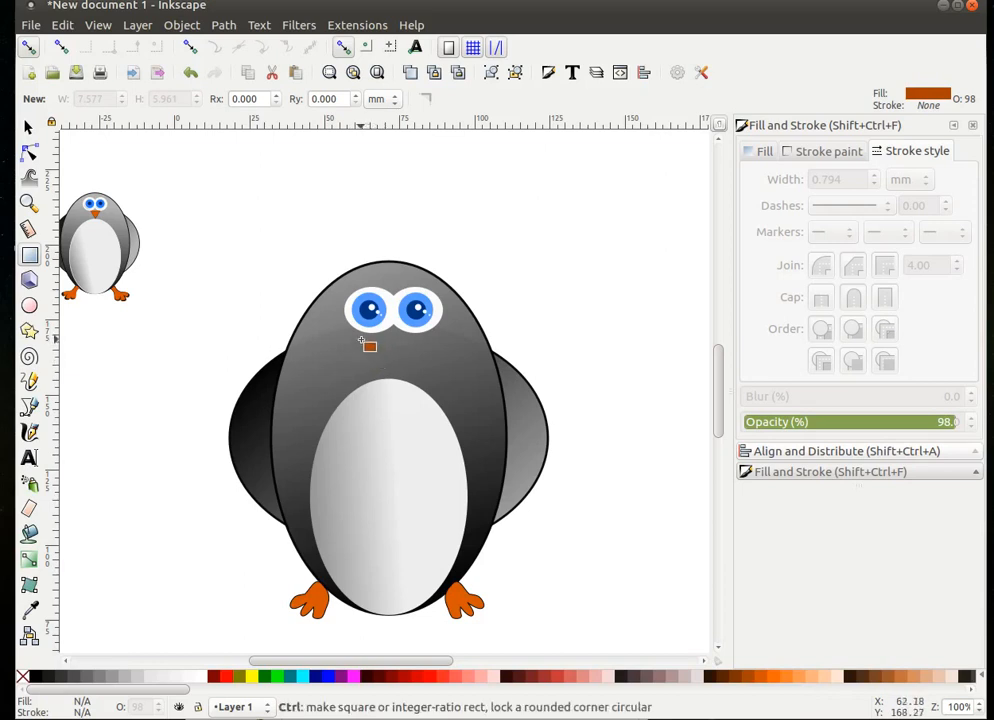
mouse_move(362, 341)
mouse_down()
mouse_move(382, 361)
mouse_move(427, 374)
mouse_move(433, 400)
mouse_move(455, 404)
mouse_up()
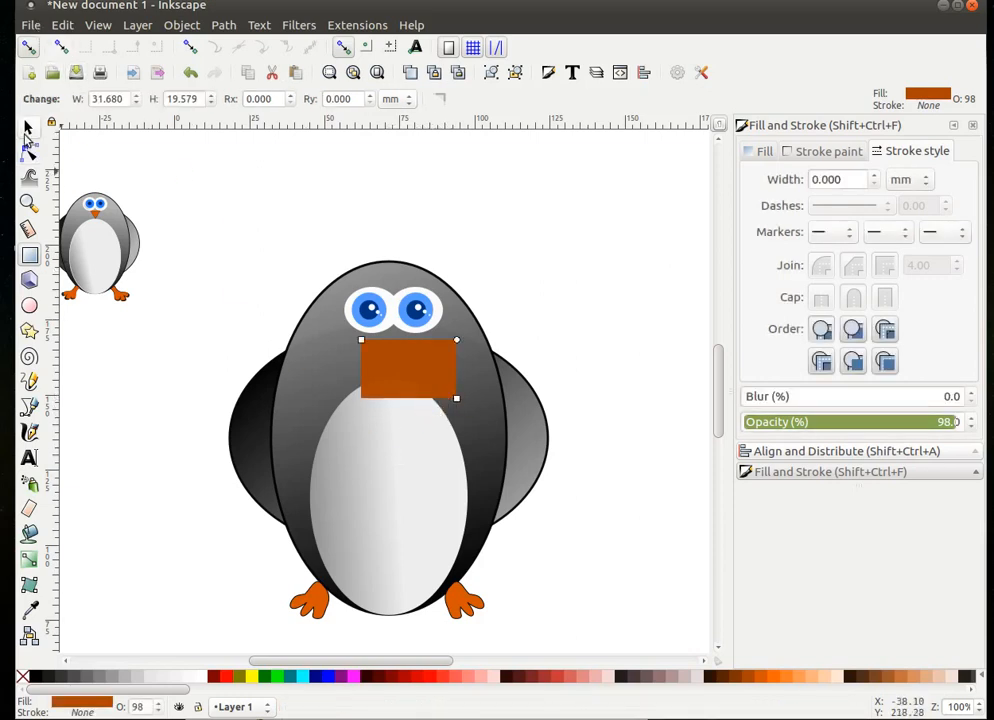
click(27, 128)
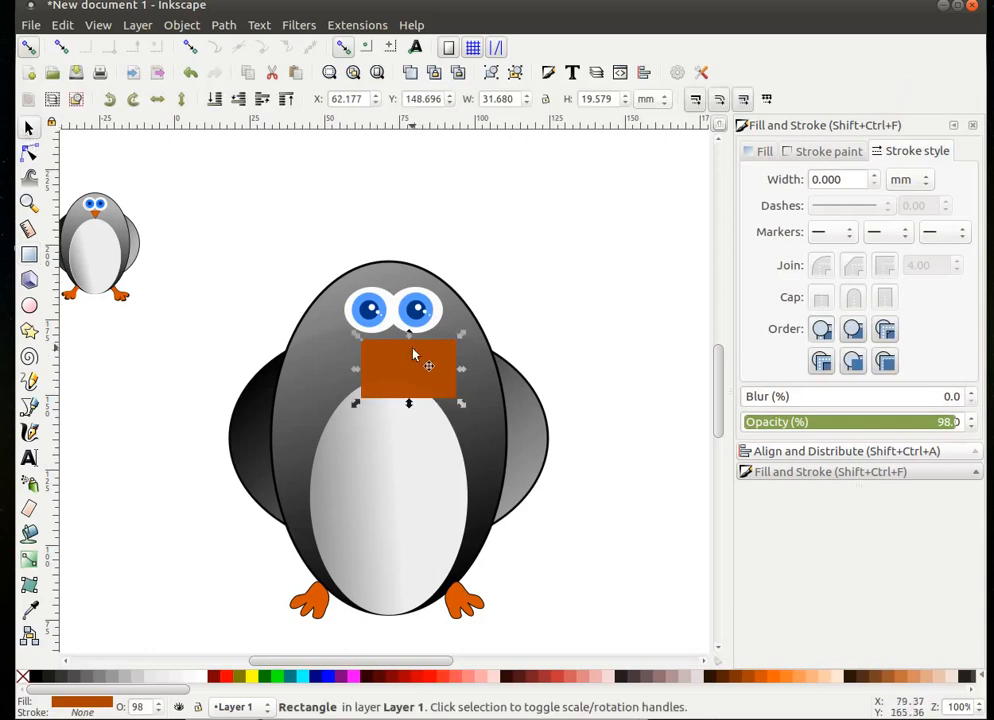
drag(421, 369, 411, 371)
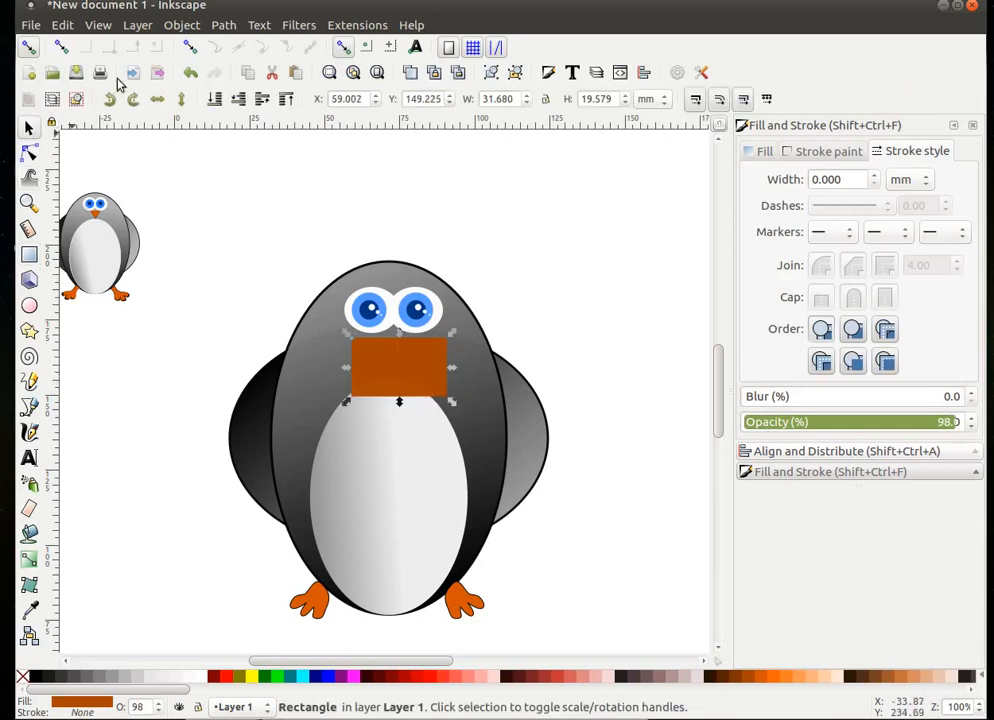
click(224, 26)
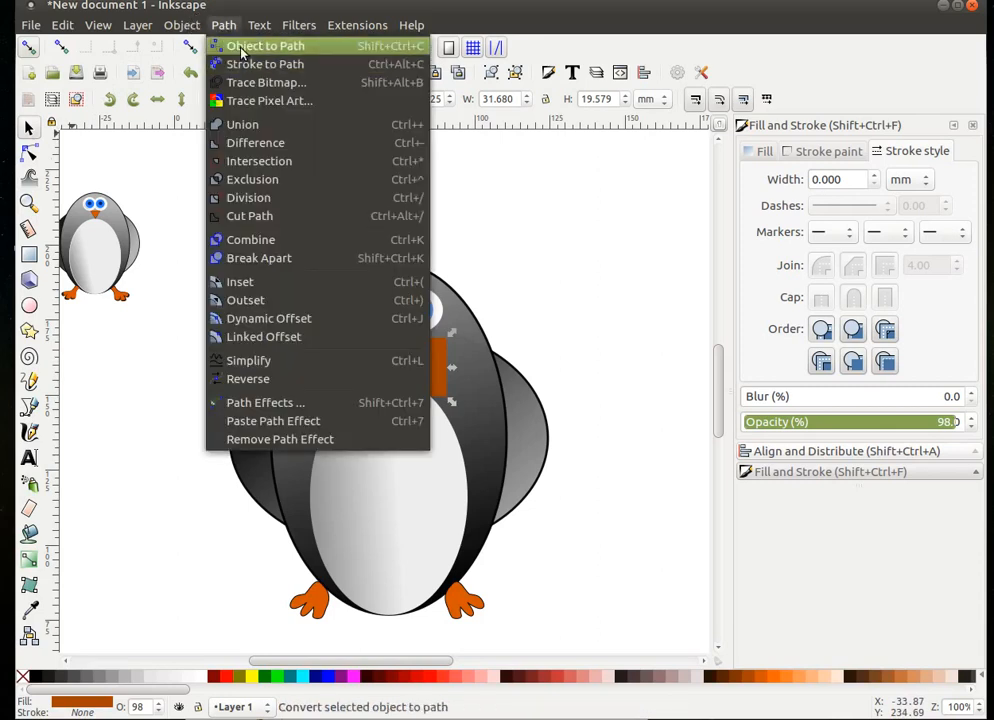
- Convert the rectangle to a path and pull its bottom nodes together into a downward-pointing beak
click(241, 48)
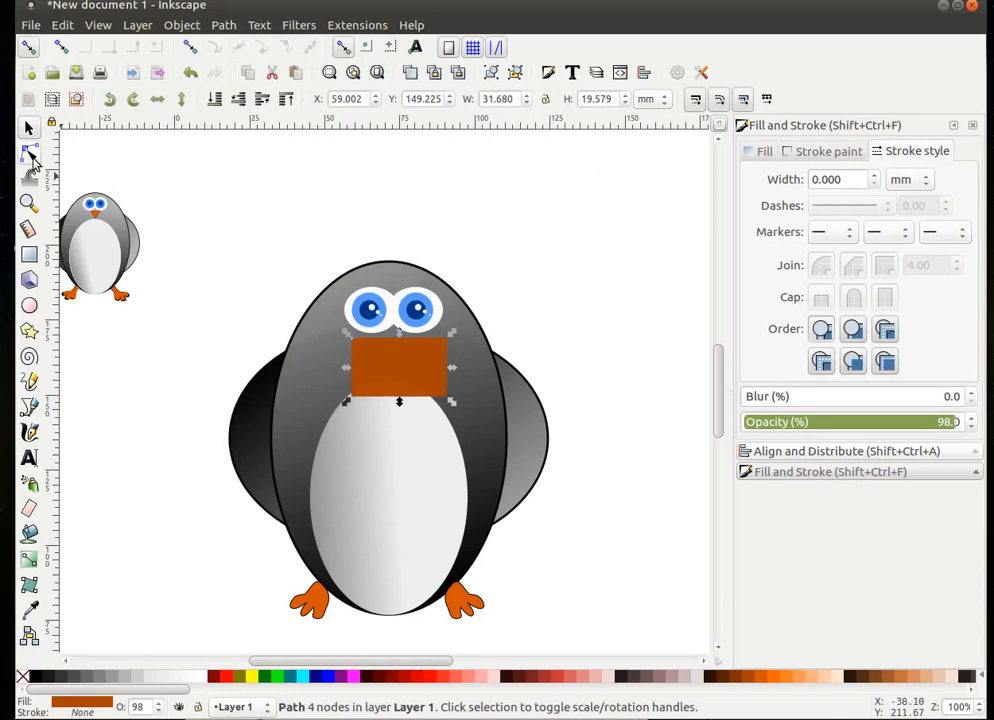
click(30, 155)
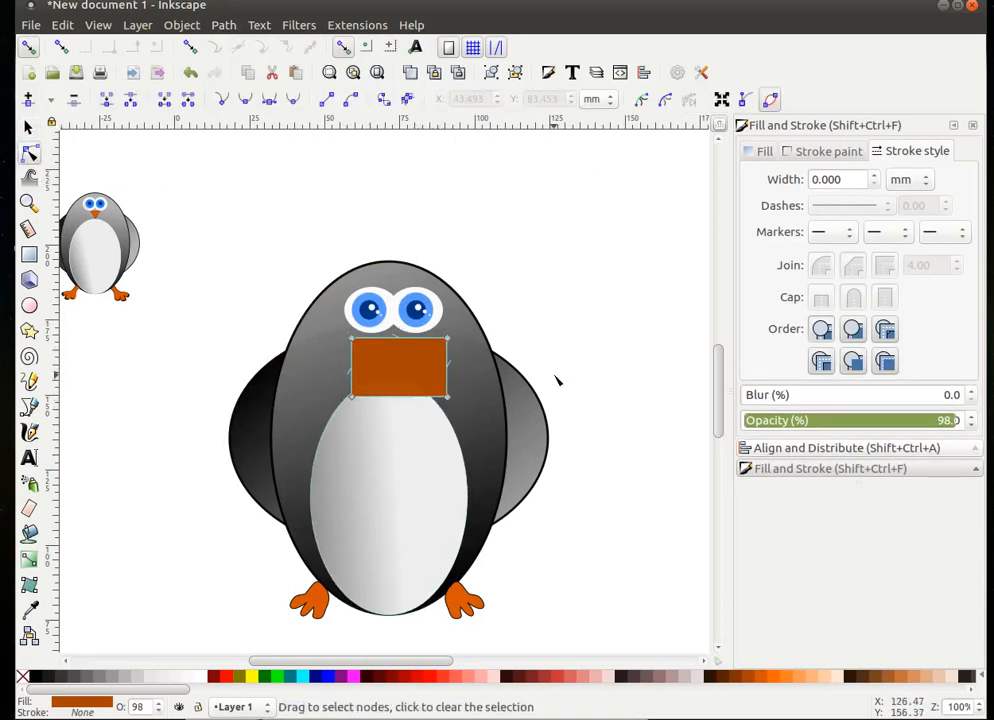
drag(342, 384, 472, 430)
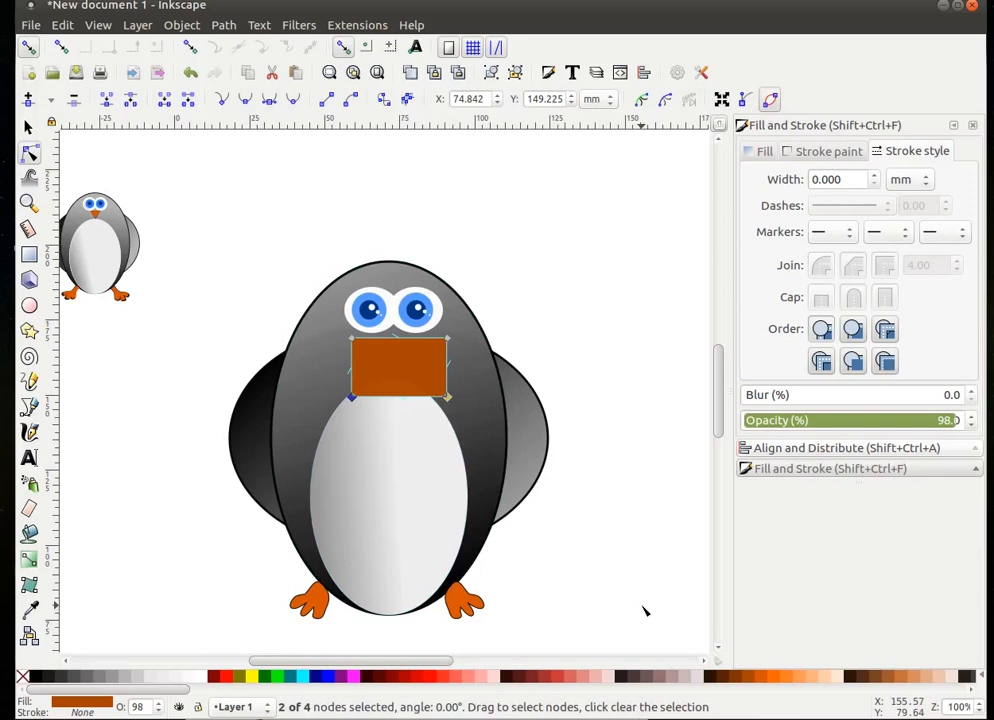
key(less)
key(less)
key(less)
key(less)
key(less)
key(less)
key(less)
key(less)
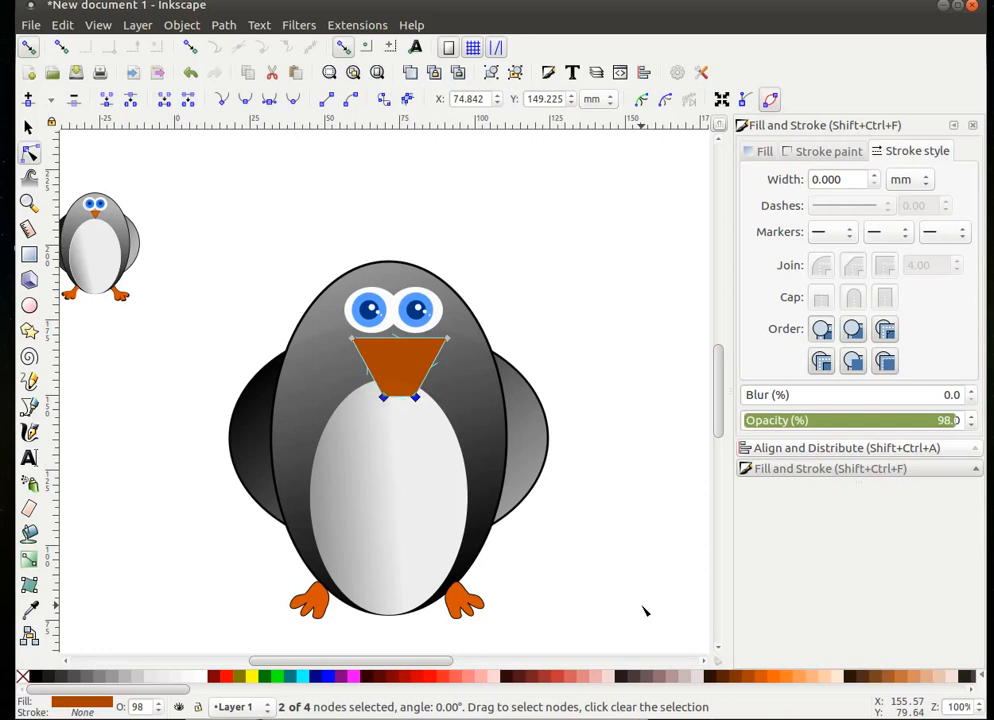
key(less)
key(less)
key(less)
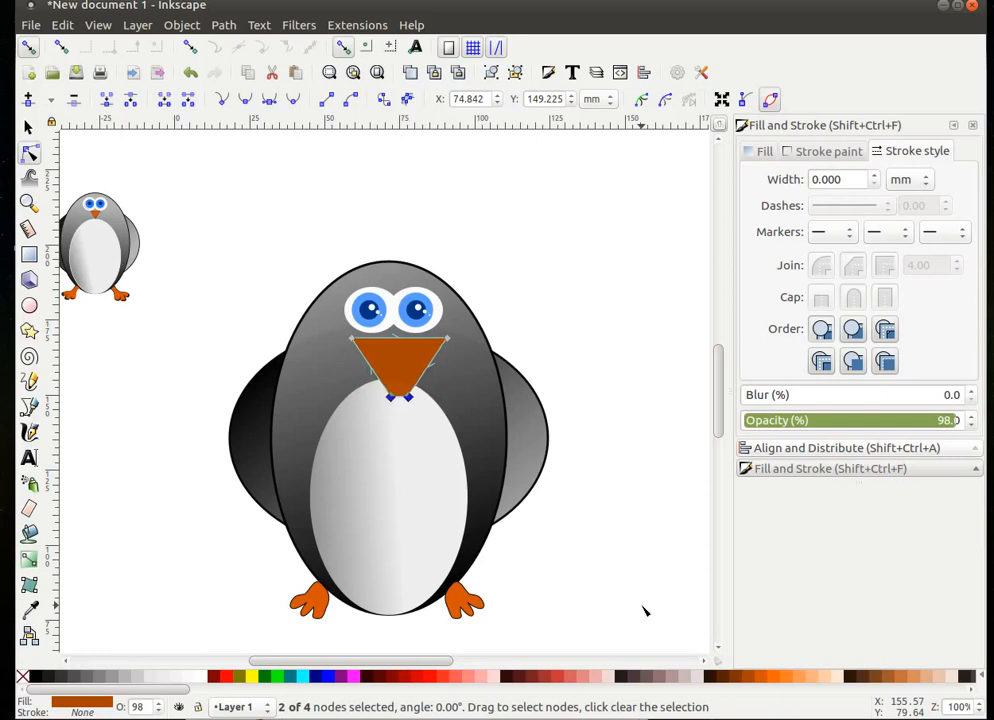
key(less)
key(less)
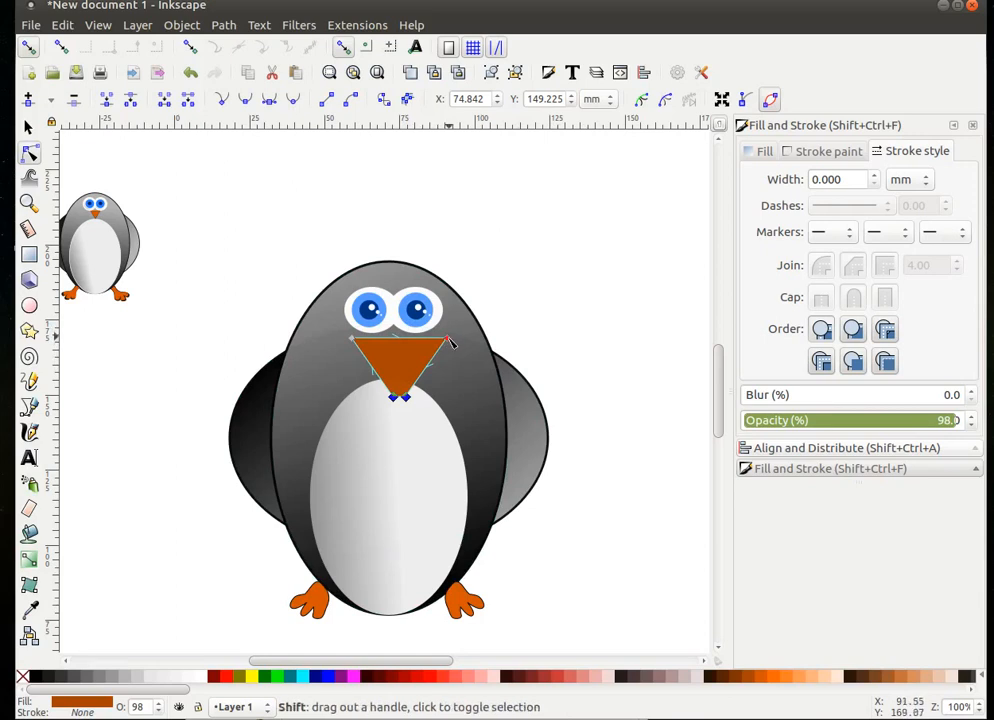
drag(448, 344, 418, 356)
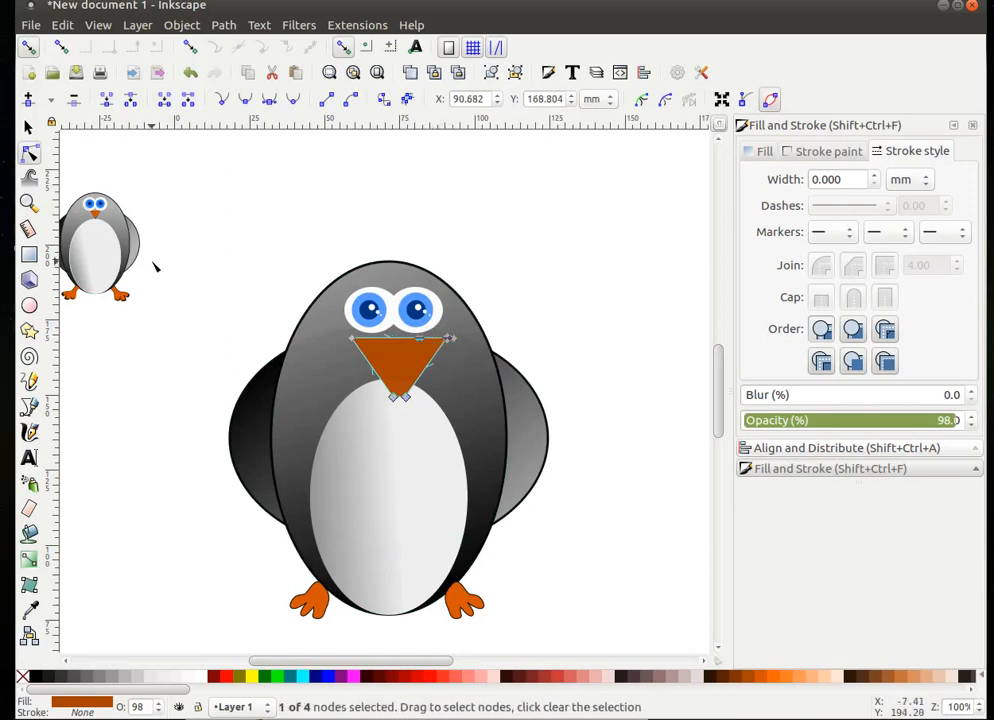
click(29, 127)
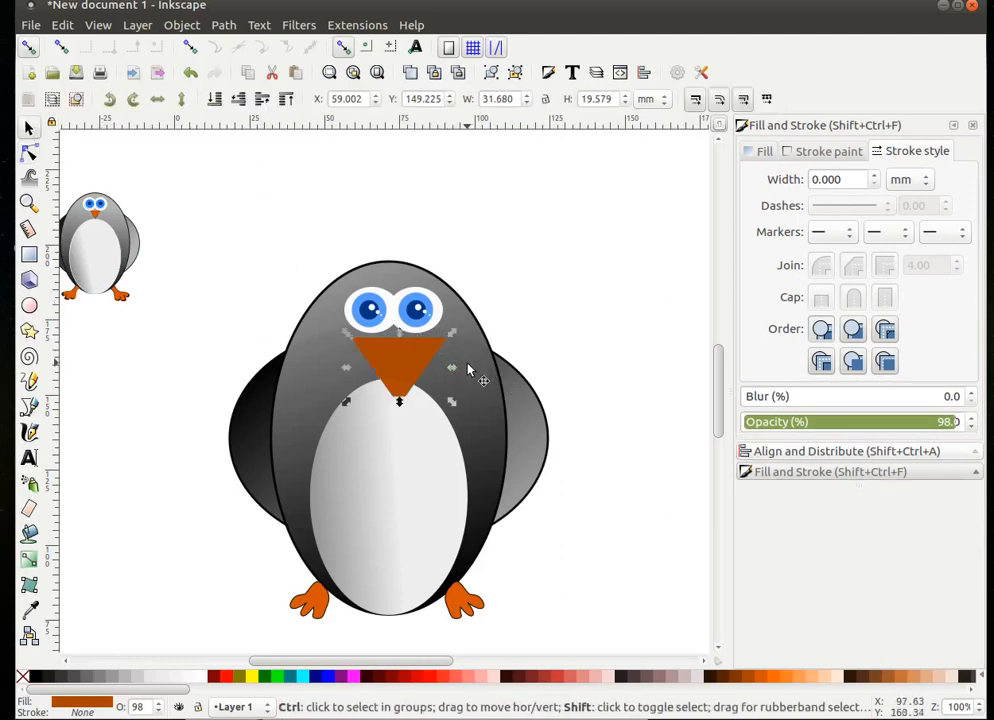
- Shrink the beak to about 22.16 × 13.69 mm and move it up just under the eyes
drag(451, 371, 385, 351)
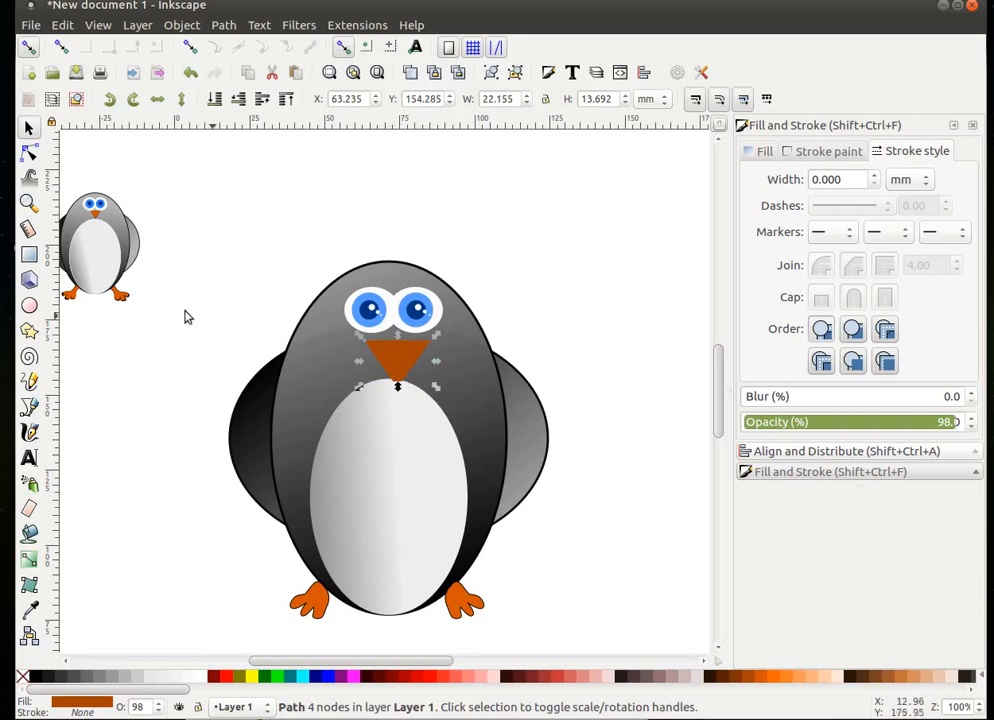
click(29, 152)
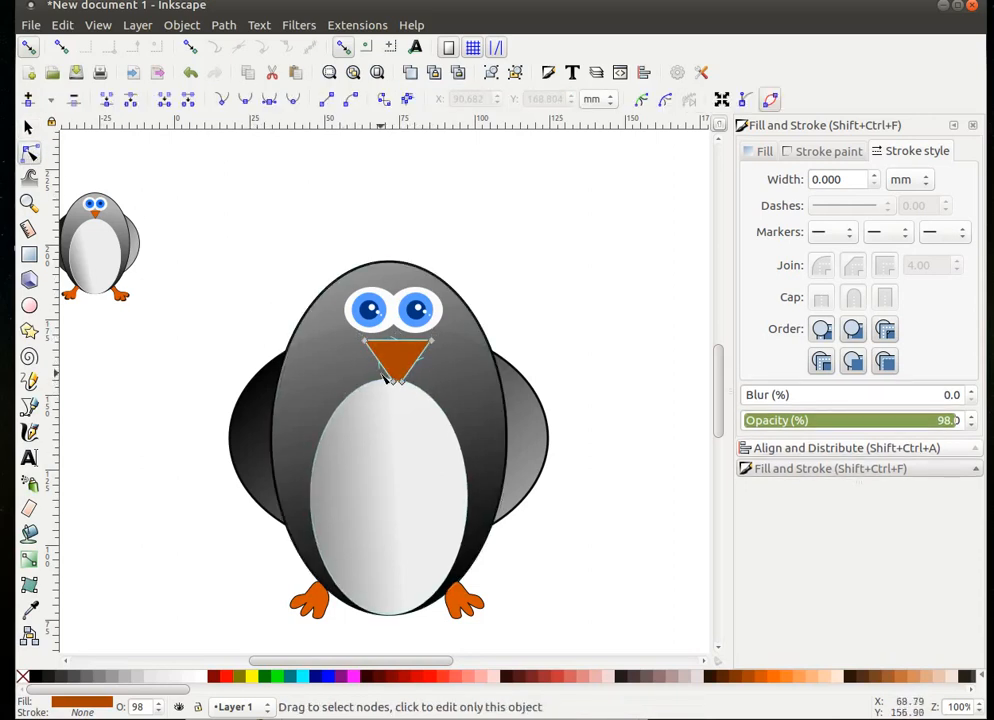
drag(388, 377, 420, 405)
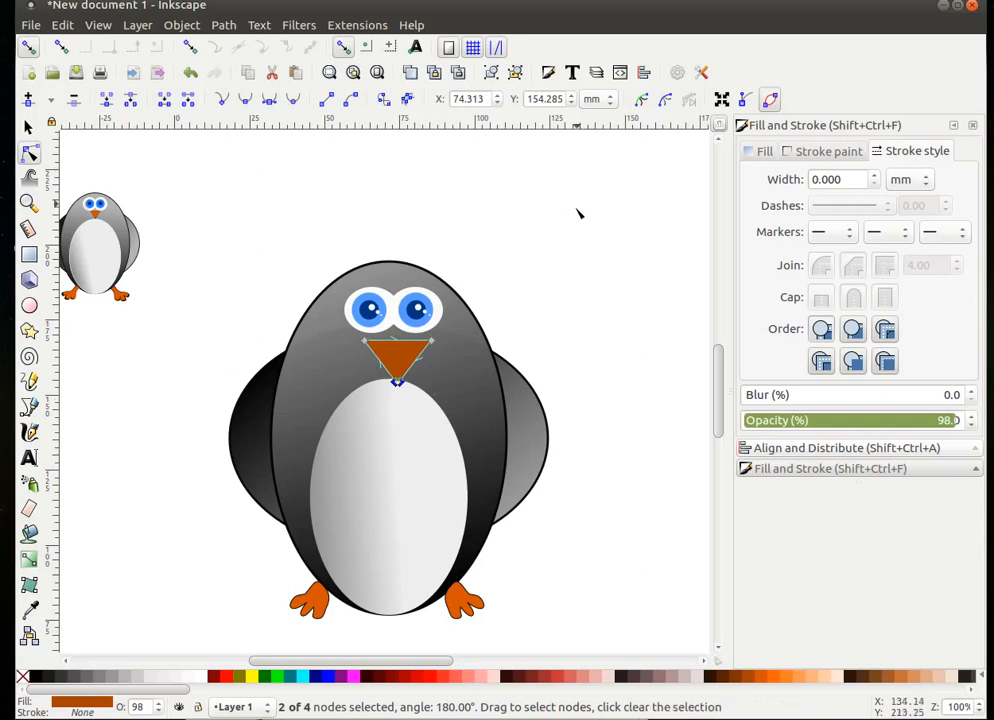
click(586, 266)
click(28, 128)
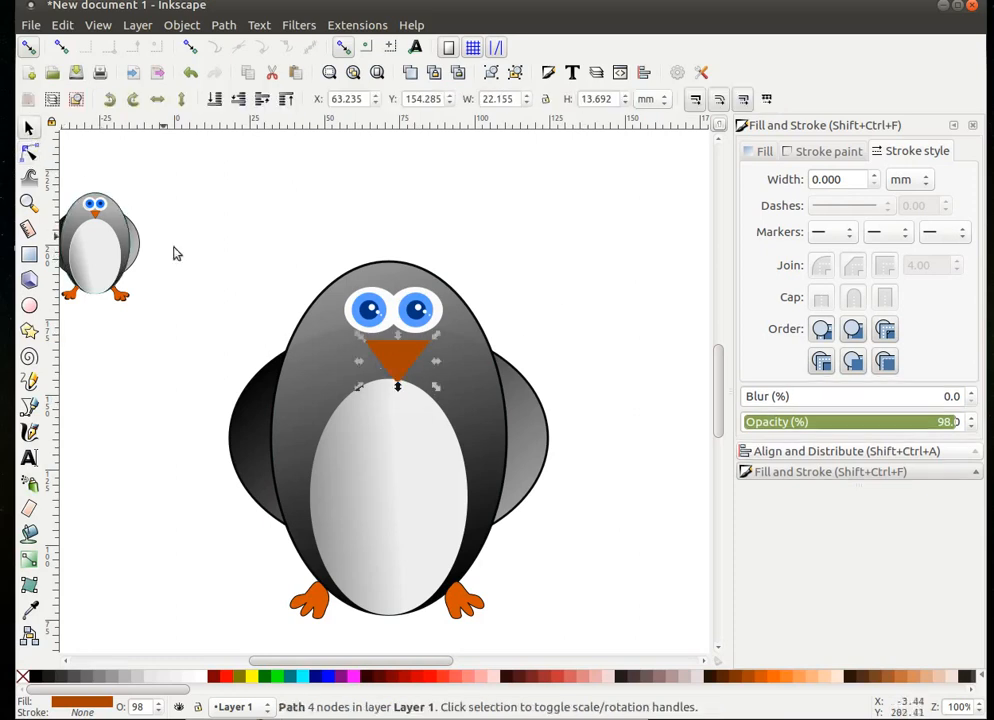
drag(398, 360, 391, 352)
click(642, 440)
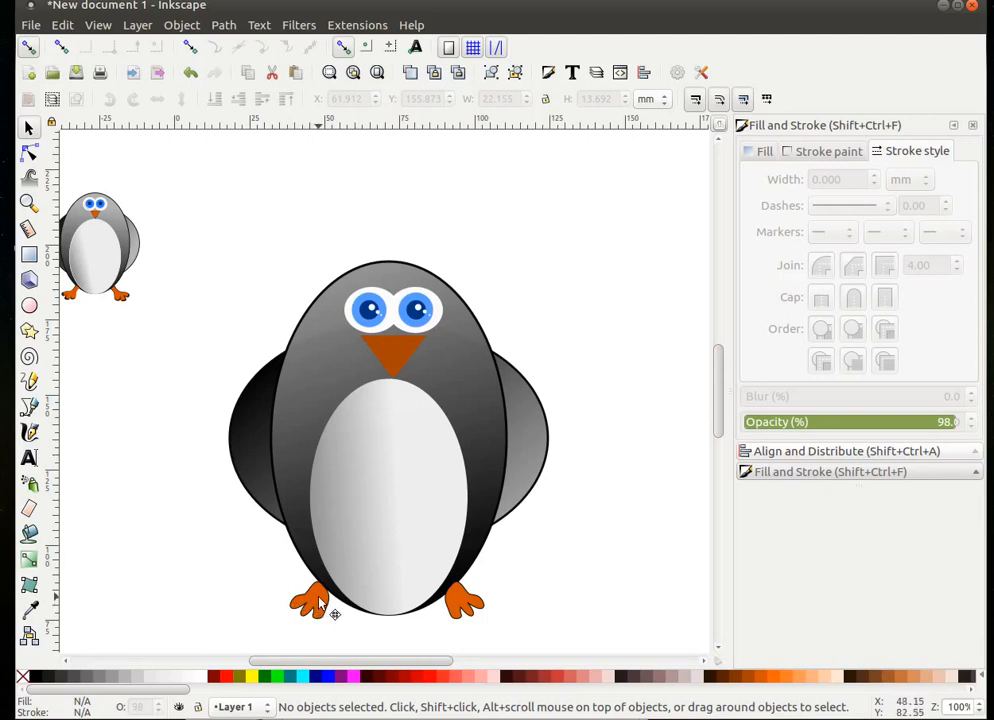
- Nudge the left orange foot, zoom out to 25%, and drag the small penguin down beside the large one
drag(321, 601, 322, 600)
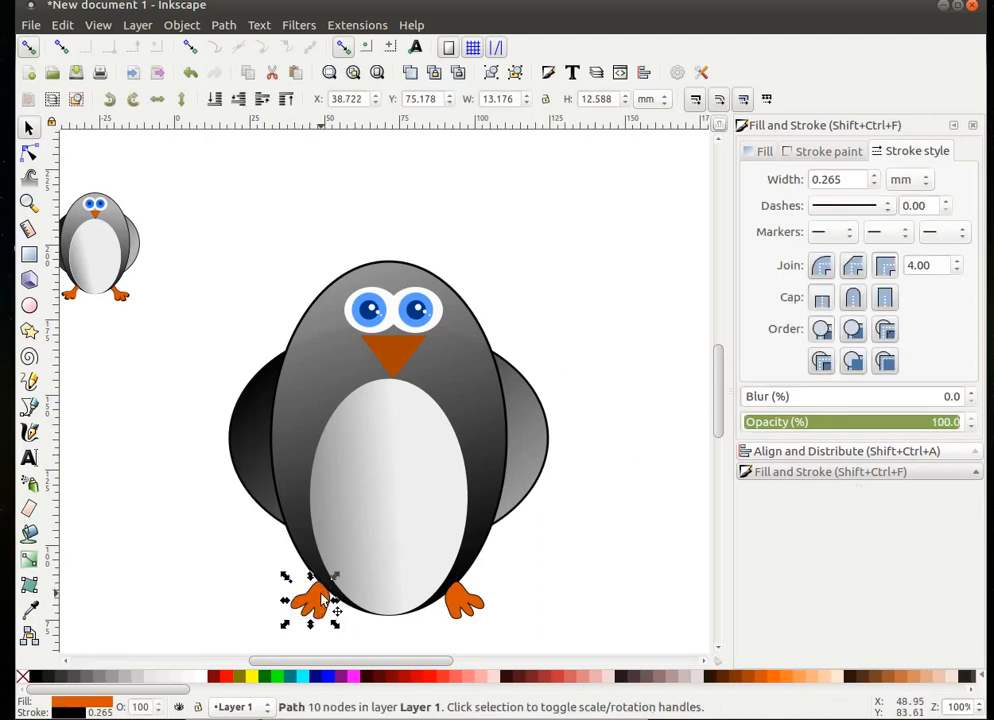
click(628, 545)
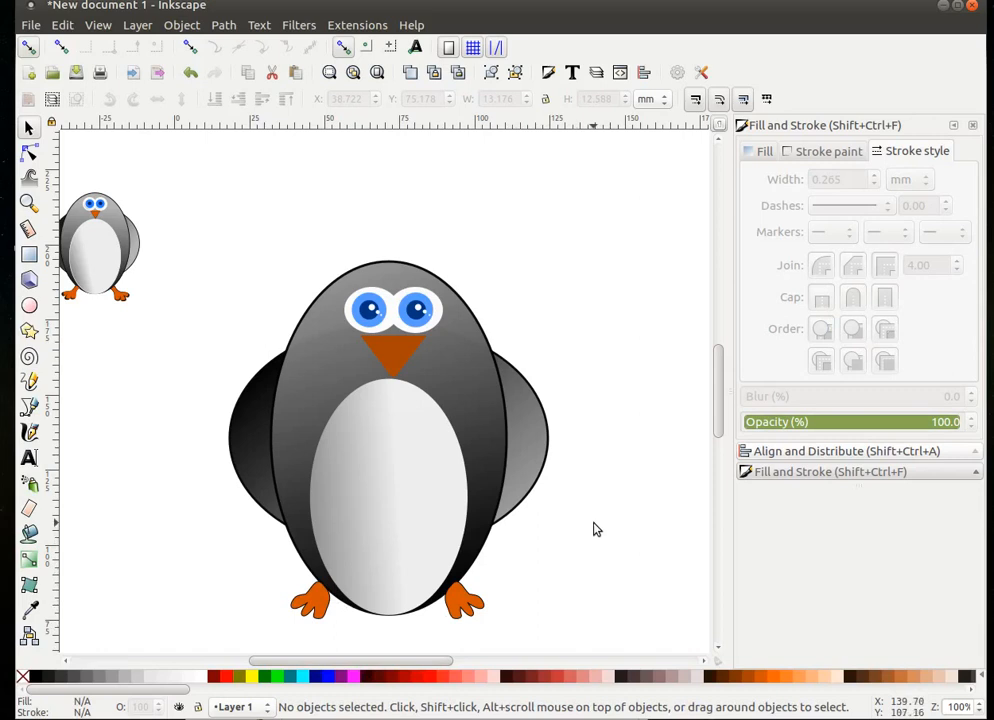
key(ctrl)
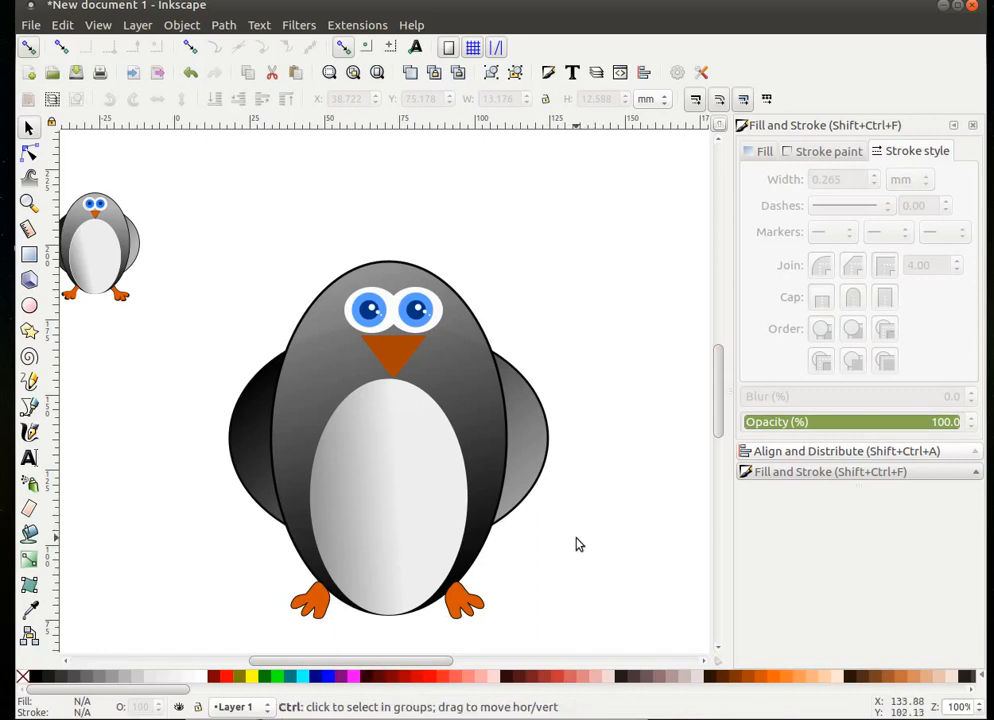
ctrl+scroll(576, 544, down, 4)
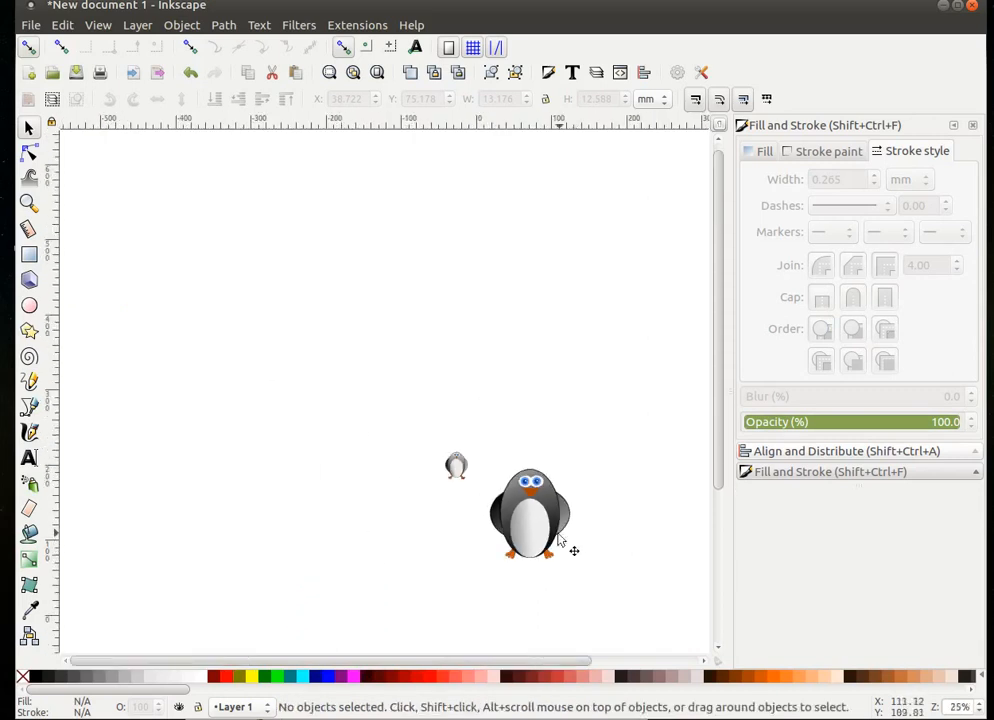
drag(456, 464, 453, 535)
click(586, 537)
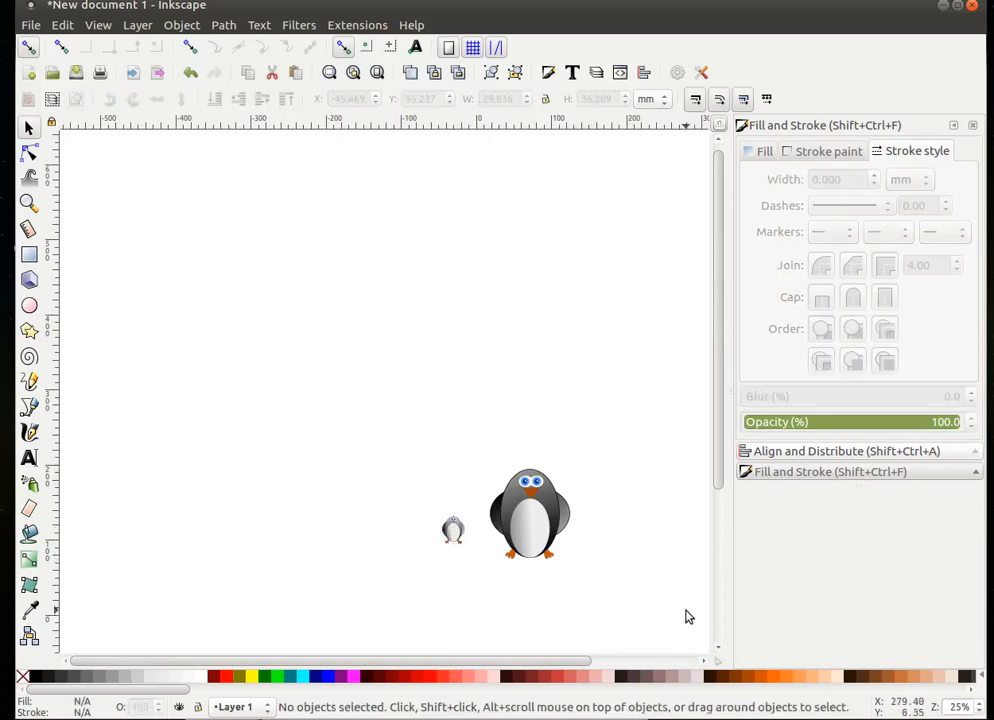